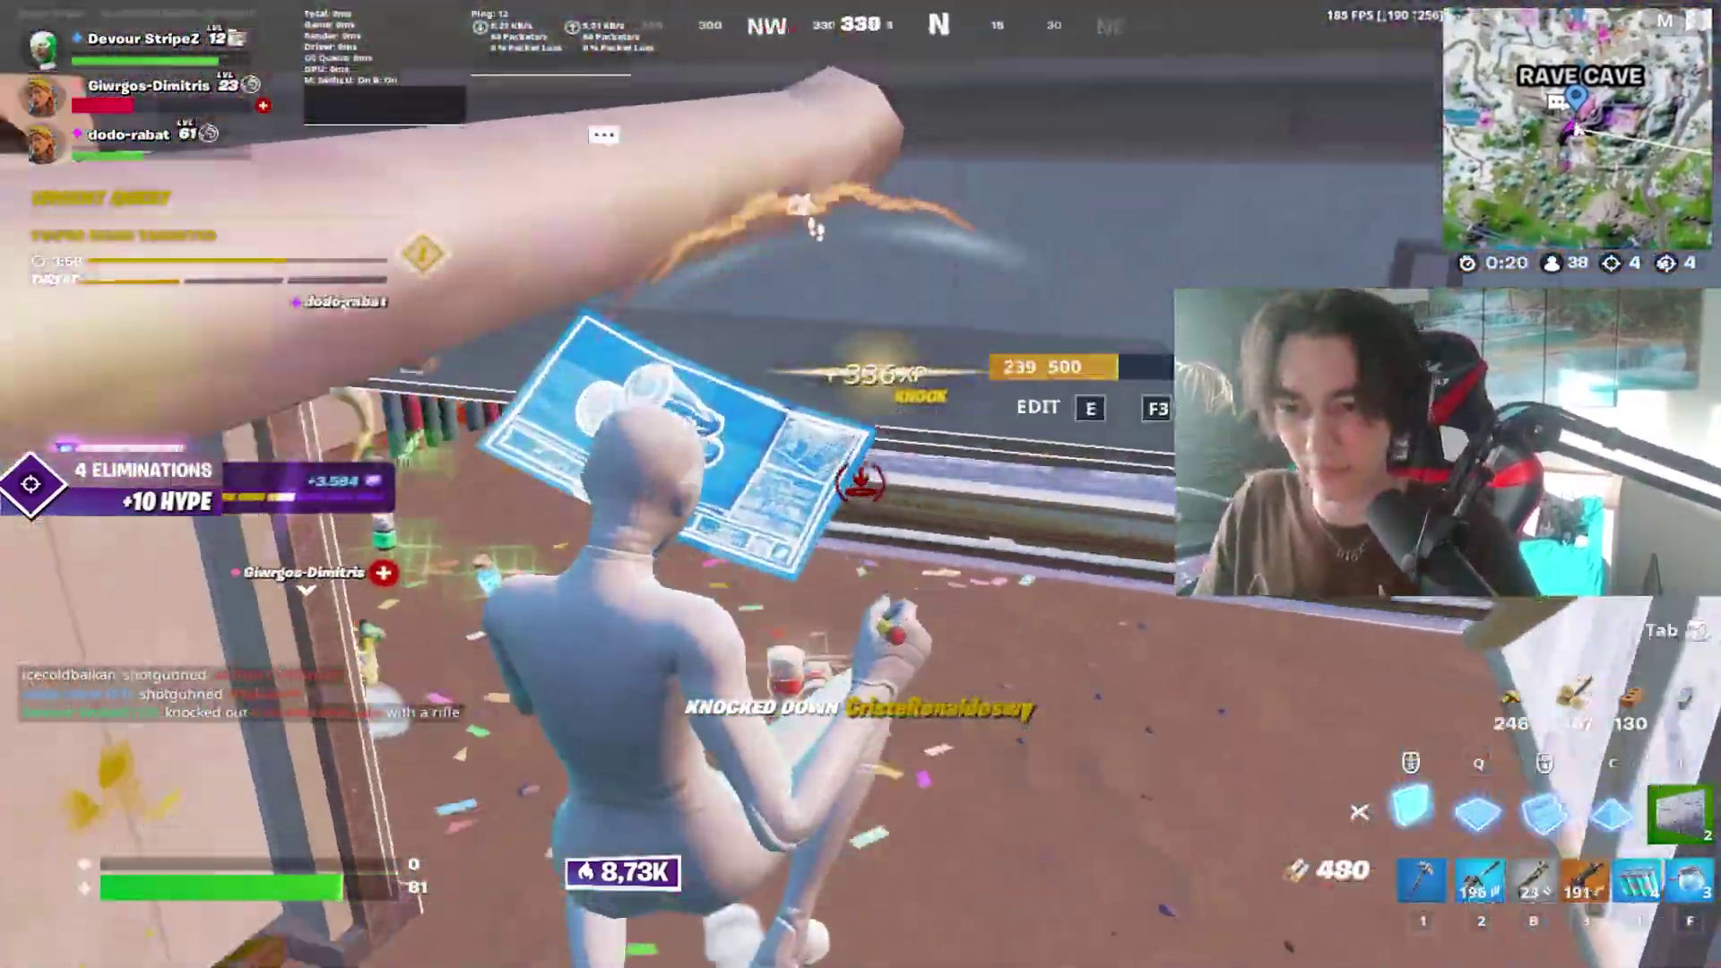
Finish off the knocked-down enemy with the pump shotgun for the fifth elimination.
key(b)
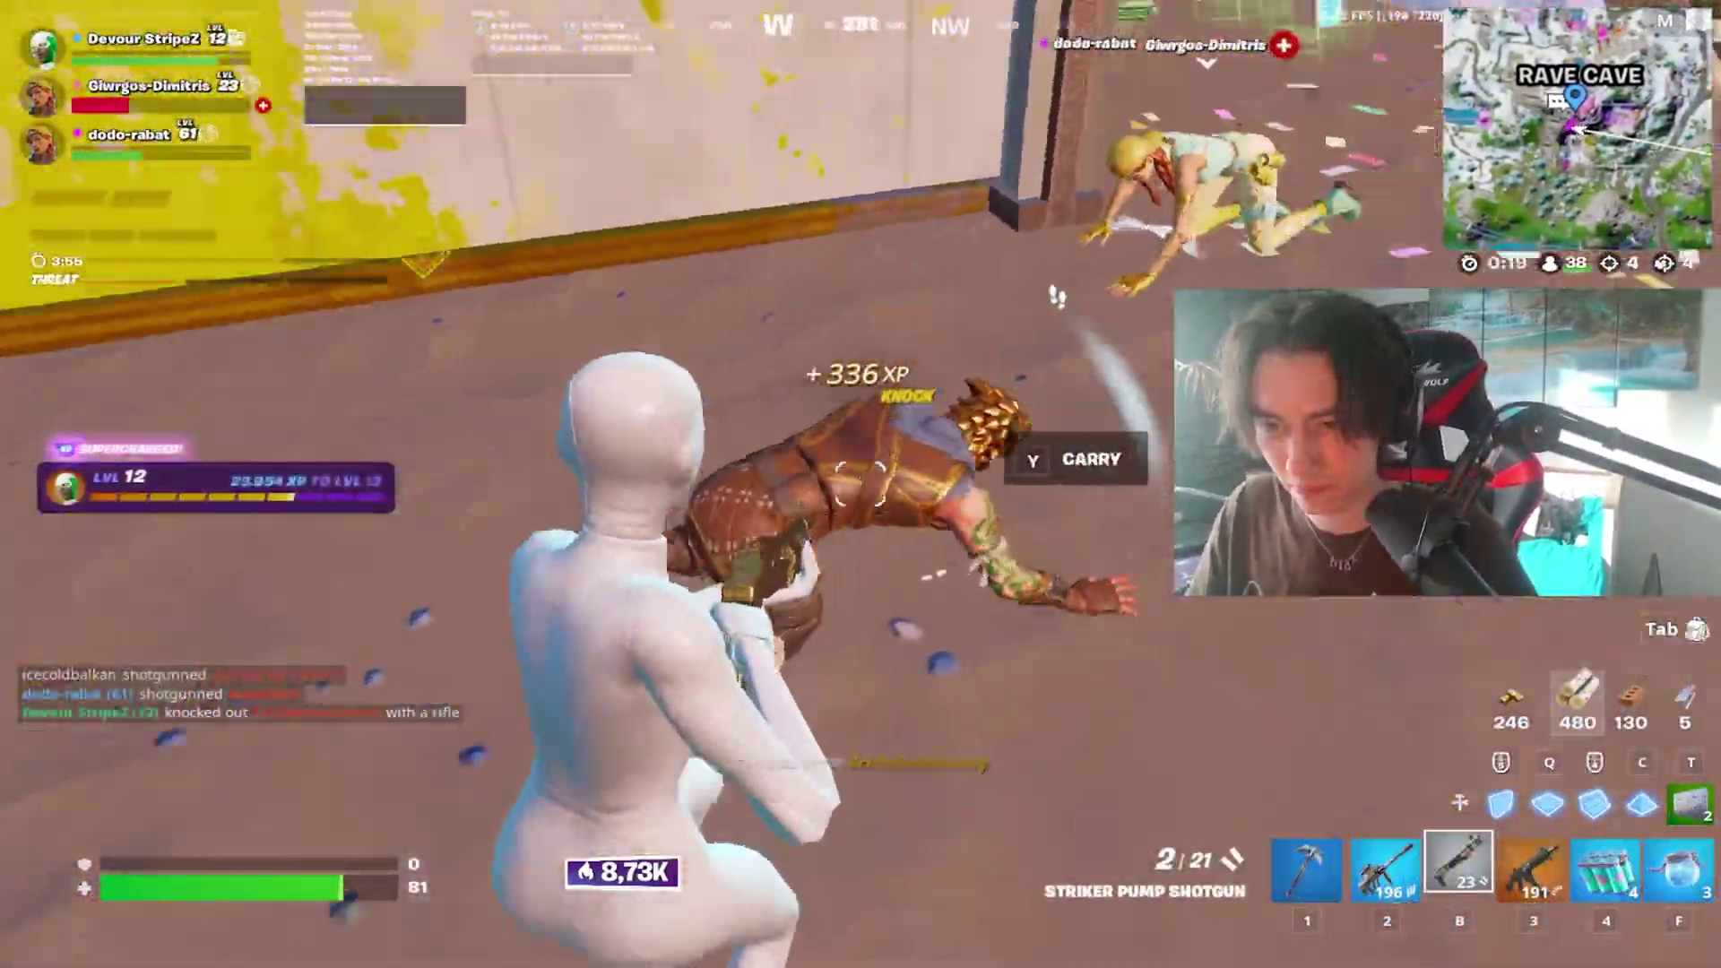
click(860, 484)
key(2)
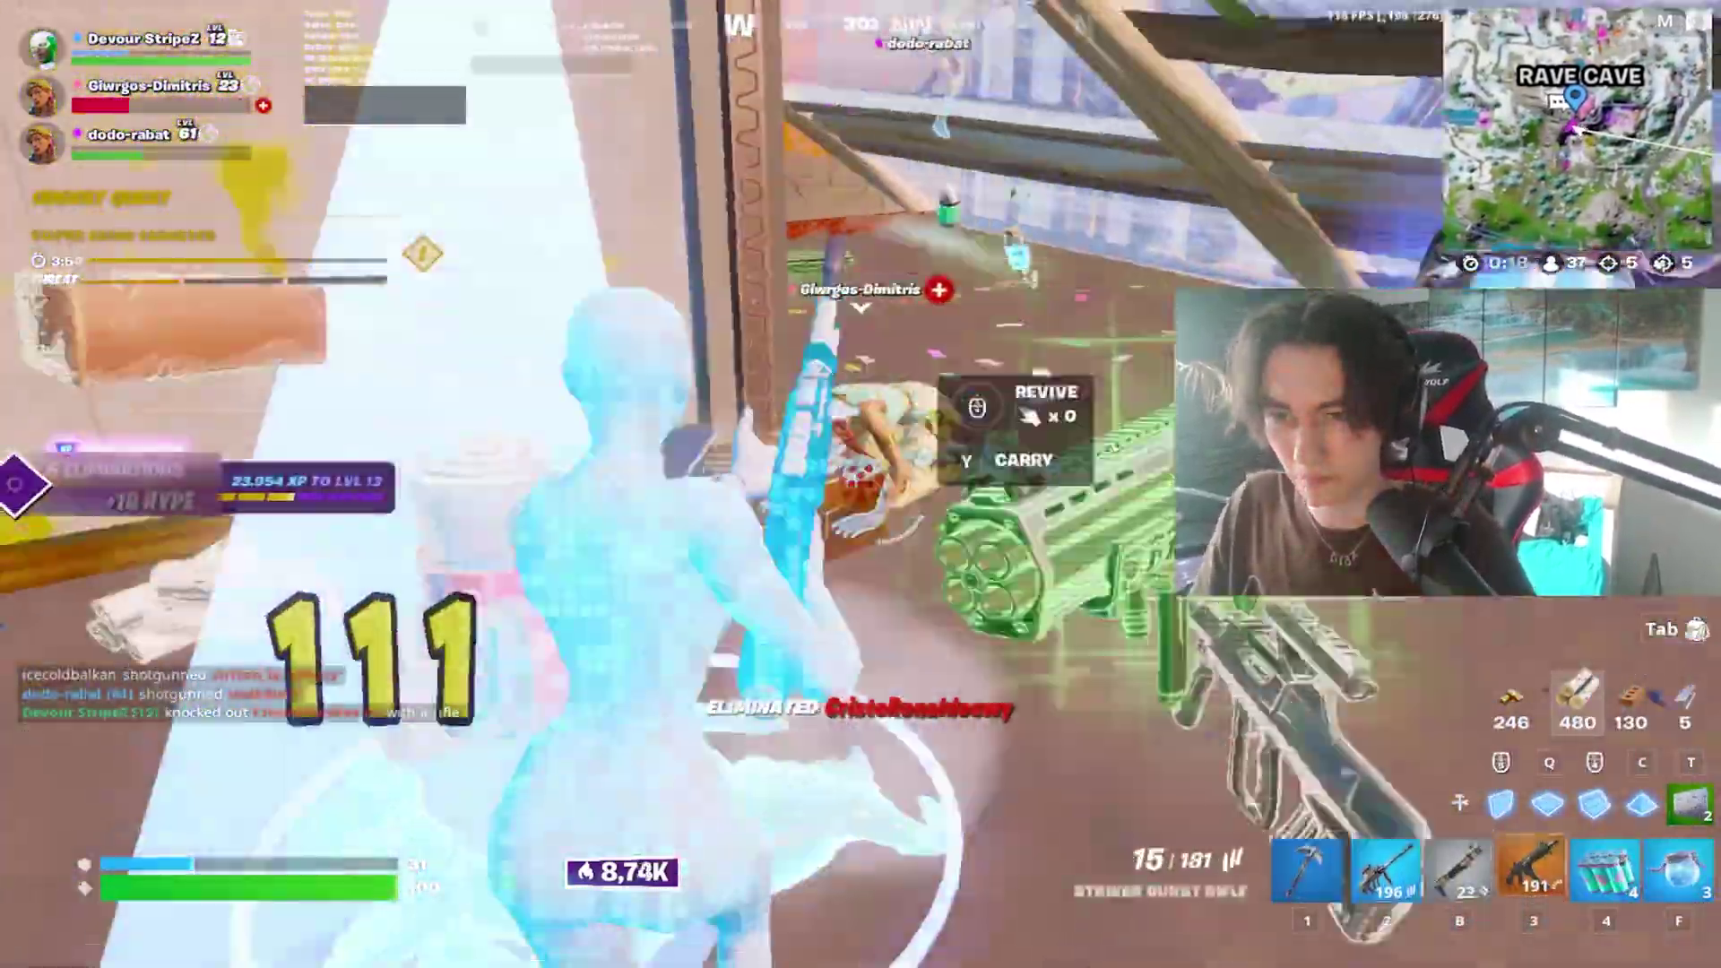
key(3)
Farm the nearby structure with the pickaxe to restock building materials.
key(1)
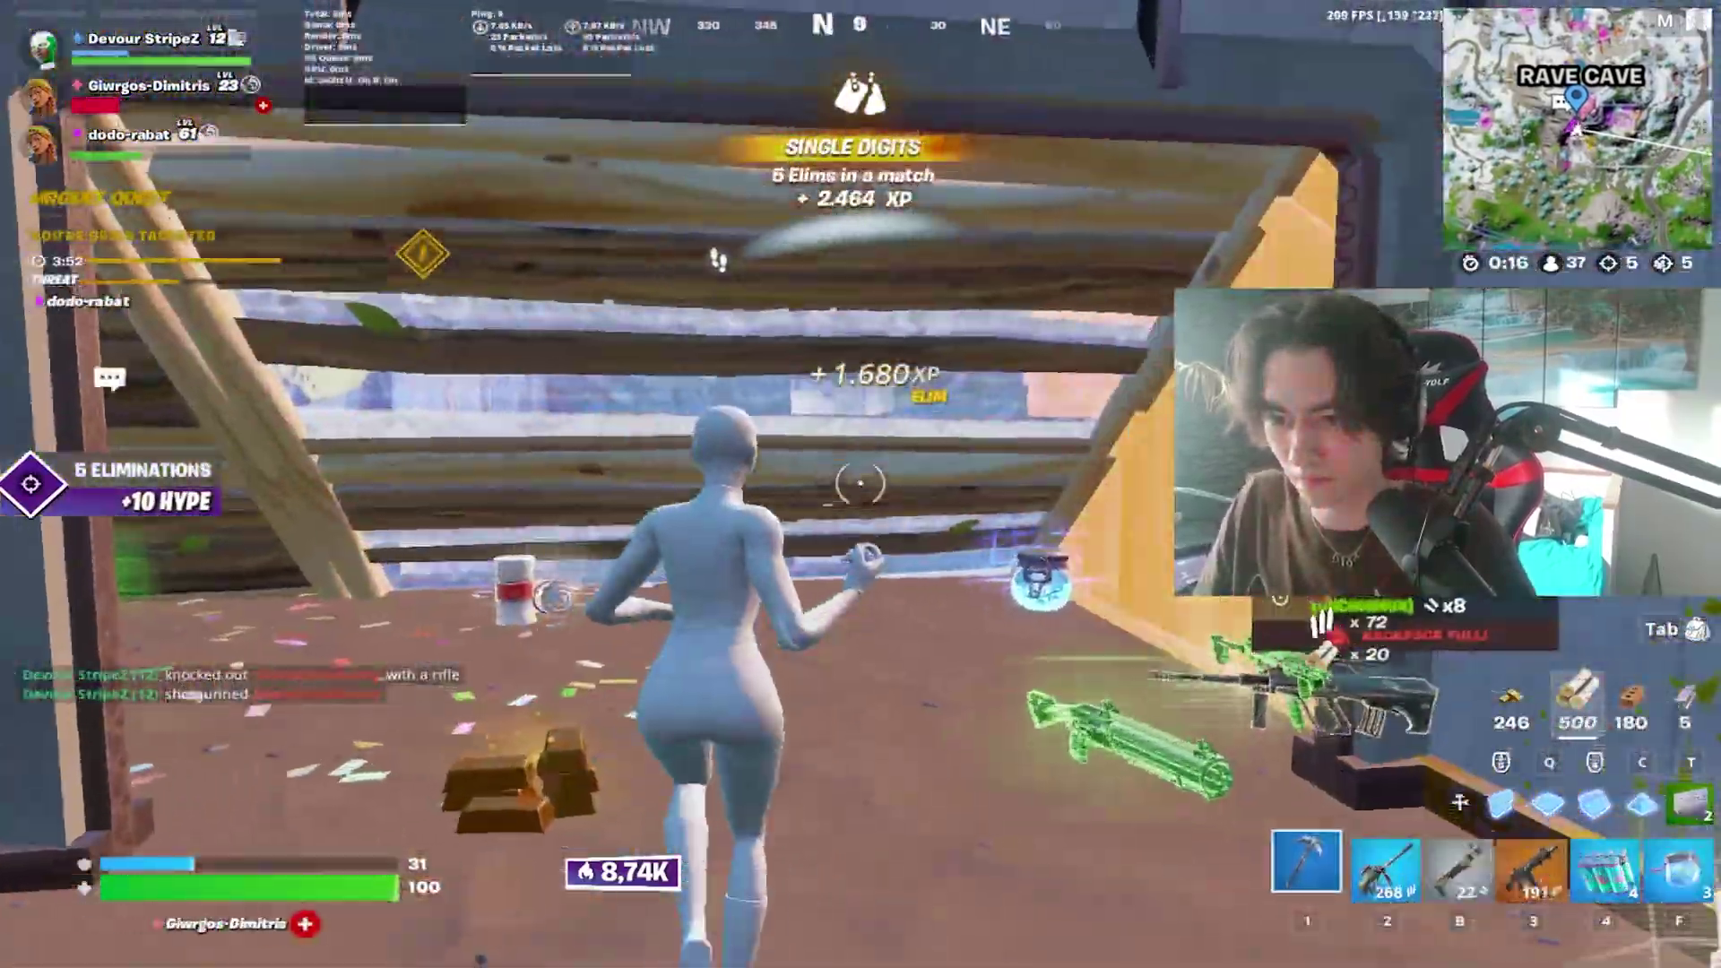
click(860, 484)
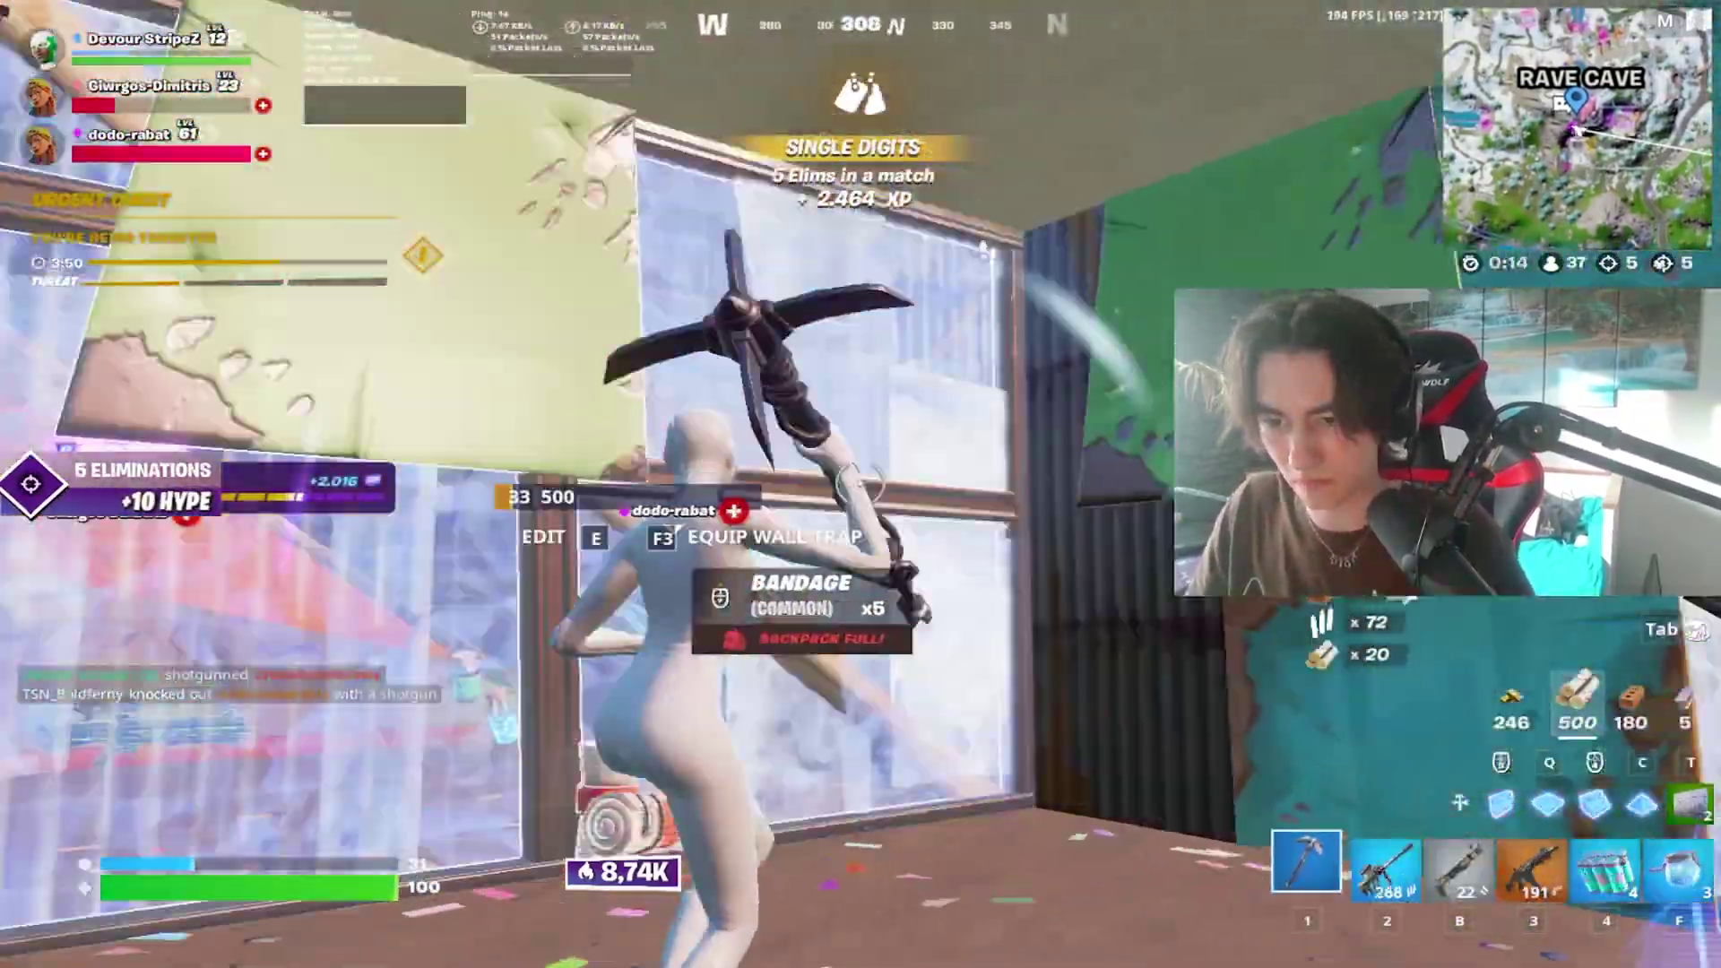
key(b)
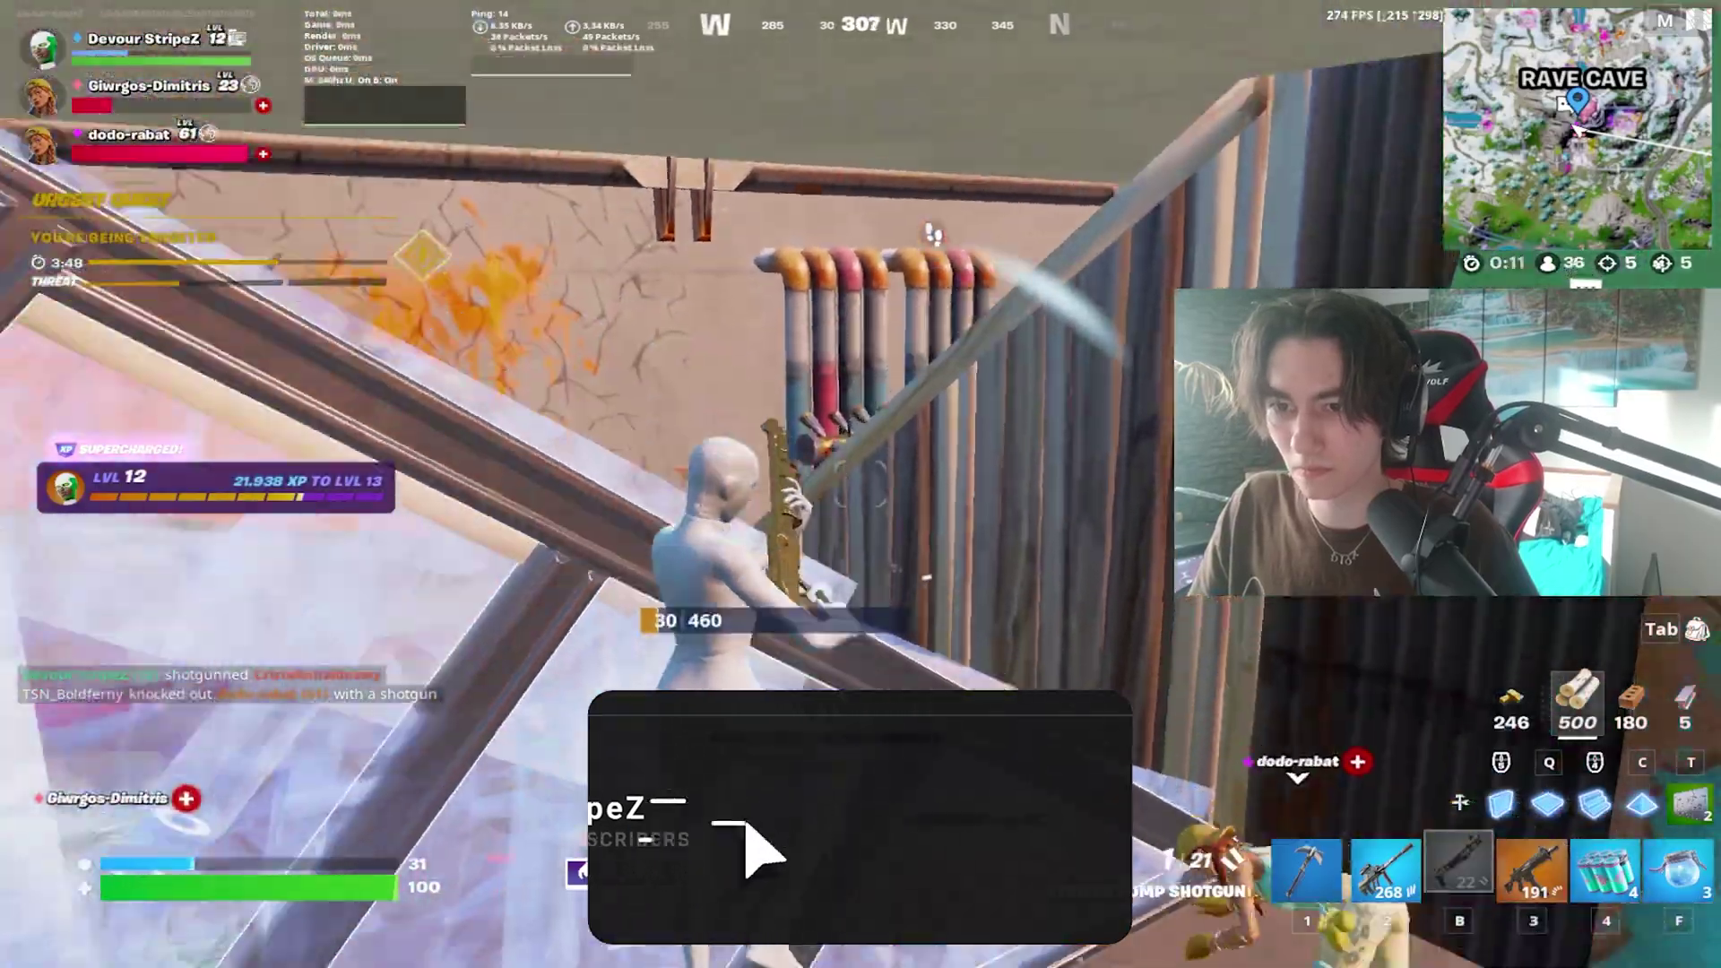
key(3)
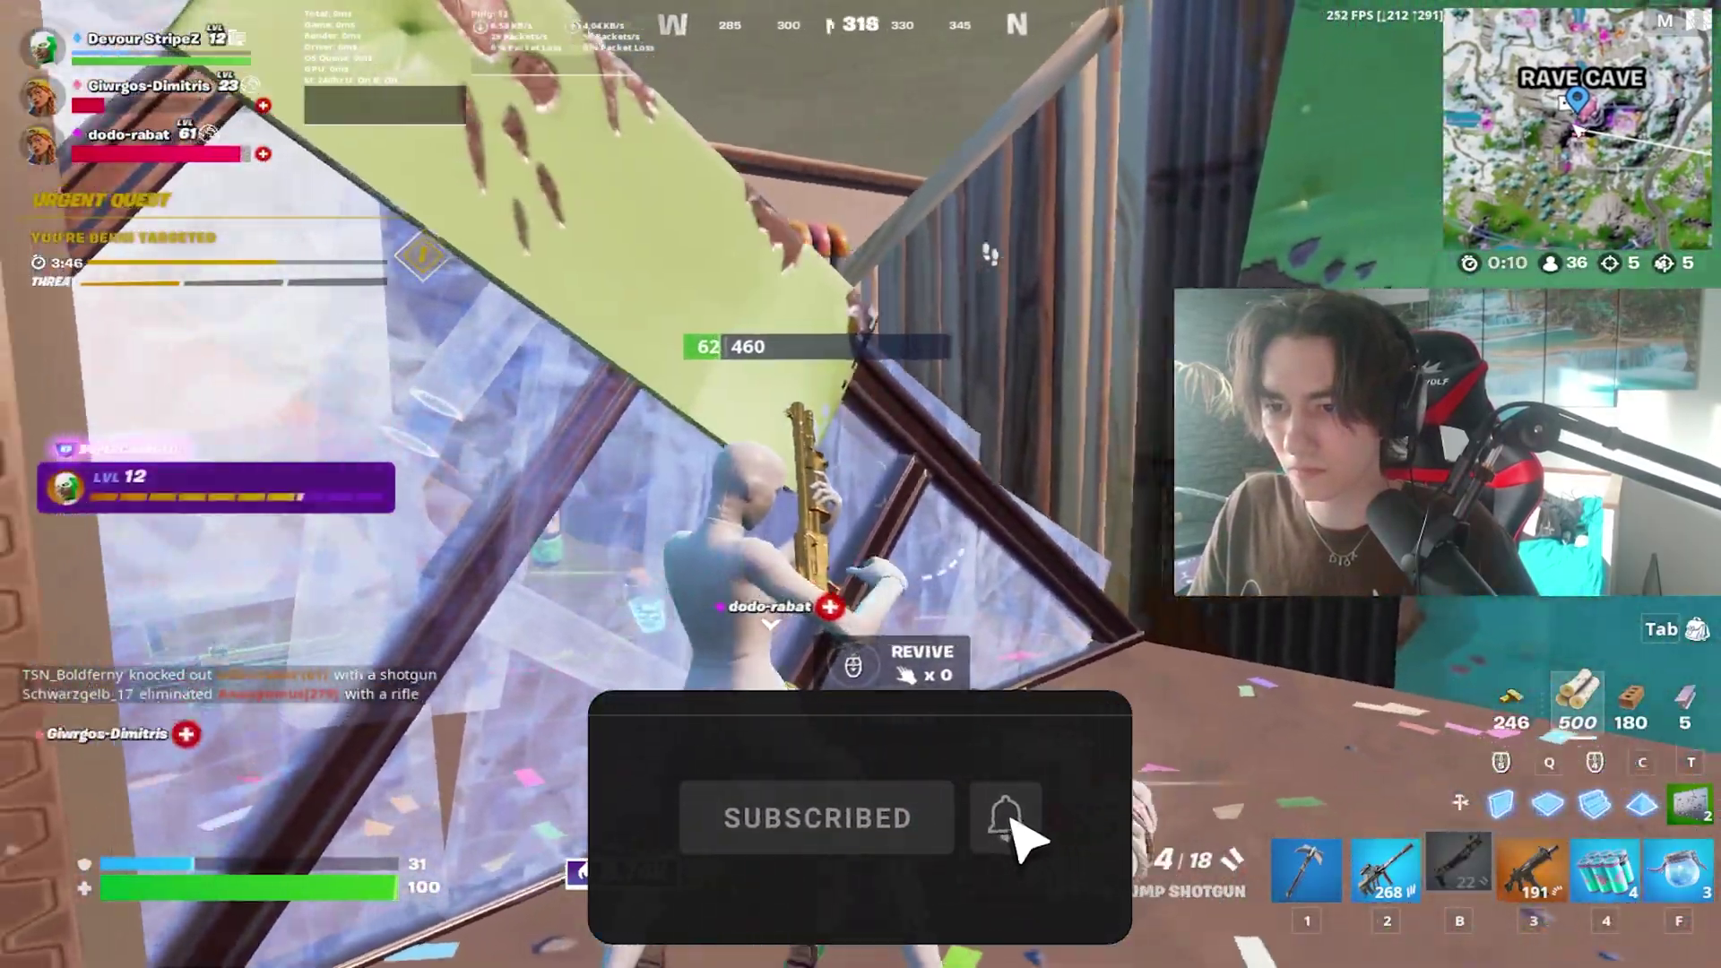
key(1)
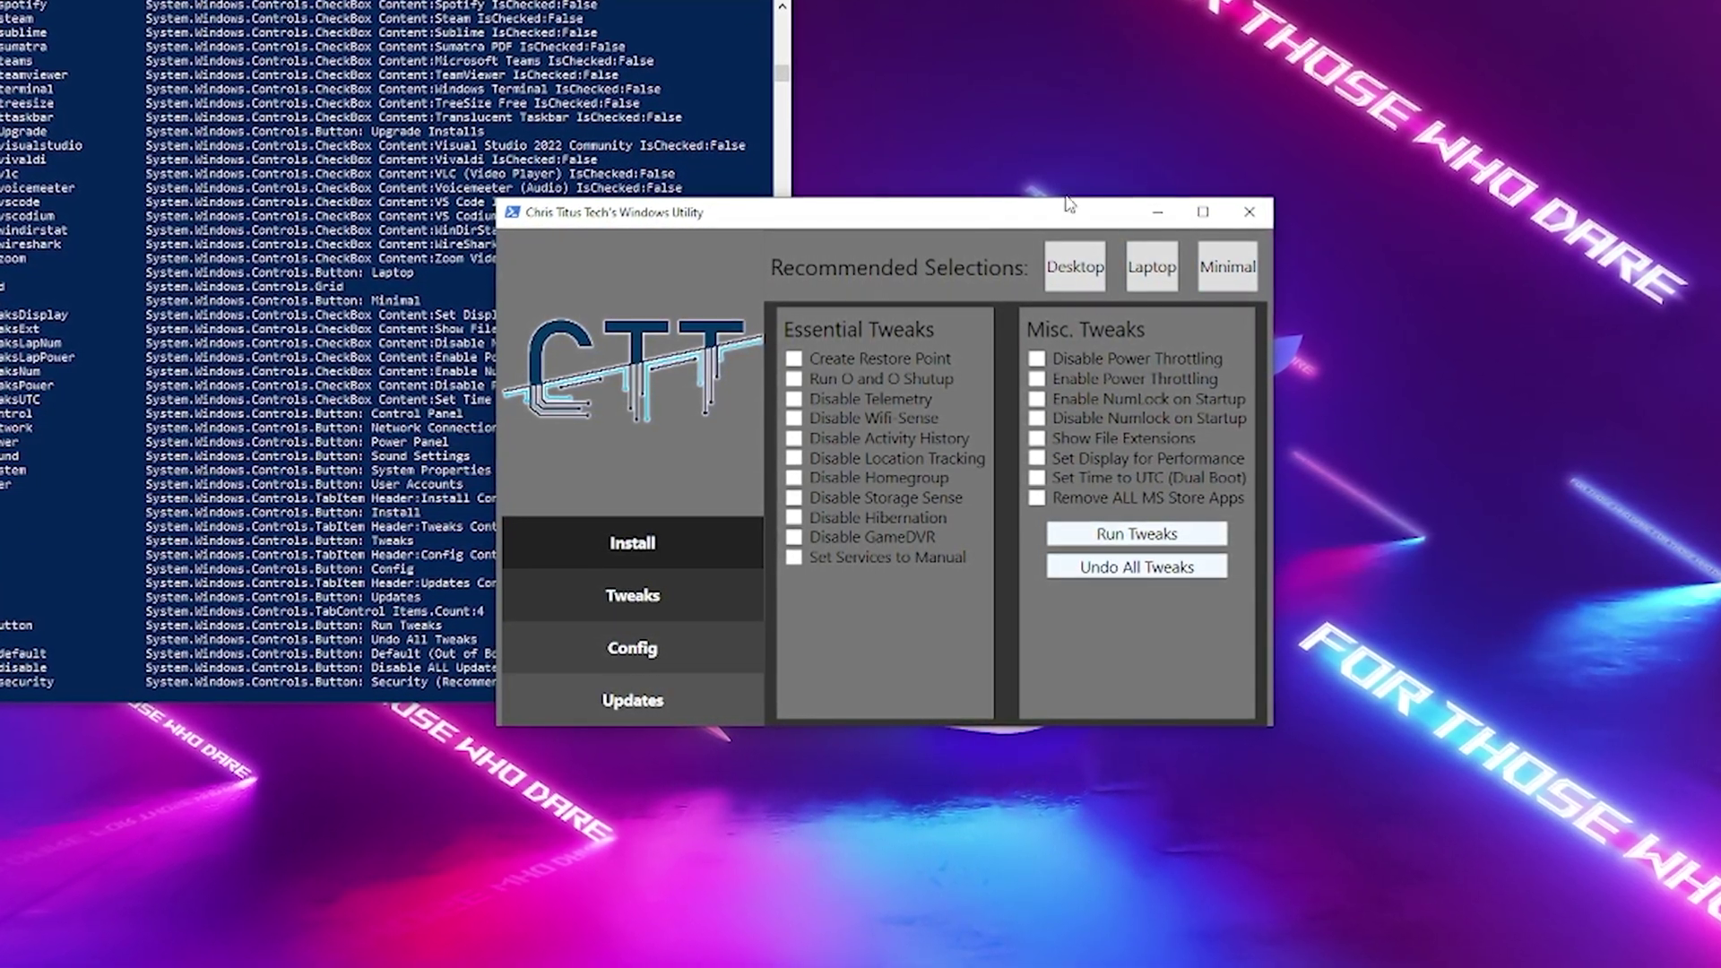
Apply the Laptop recommended selection on the Tweaks tab.
click(1153, 269)
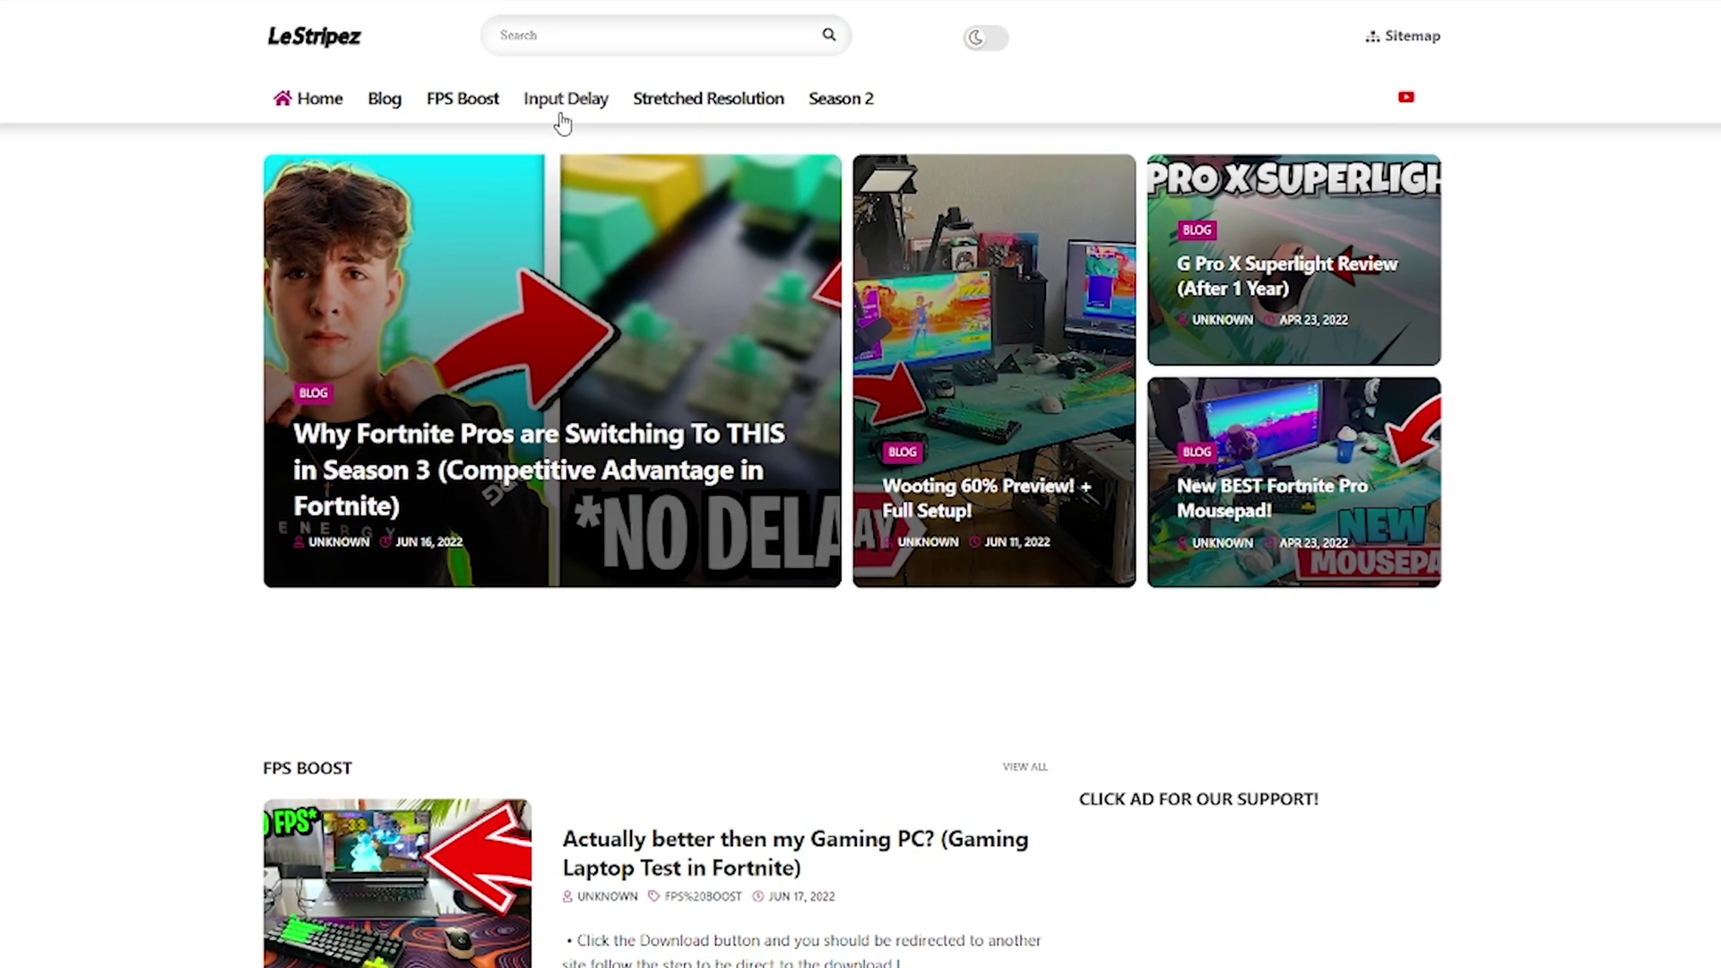
Open the gaming-laptop test post under FPS Boost, scroll to DOWNLOAD, then close Chrome.
click(446, 82)
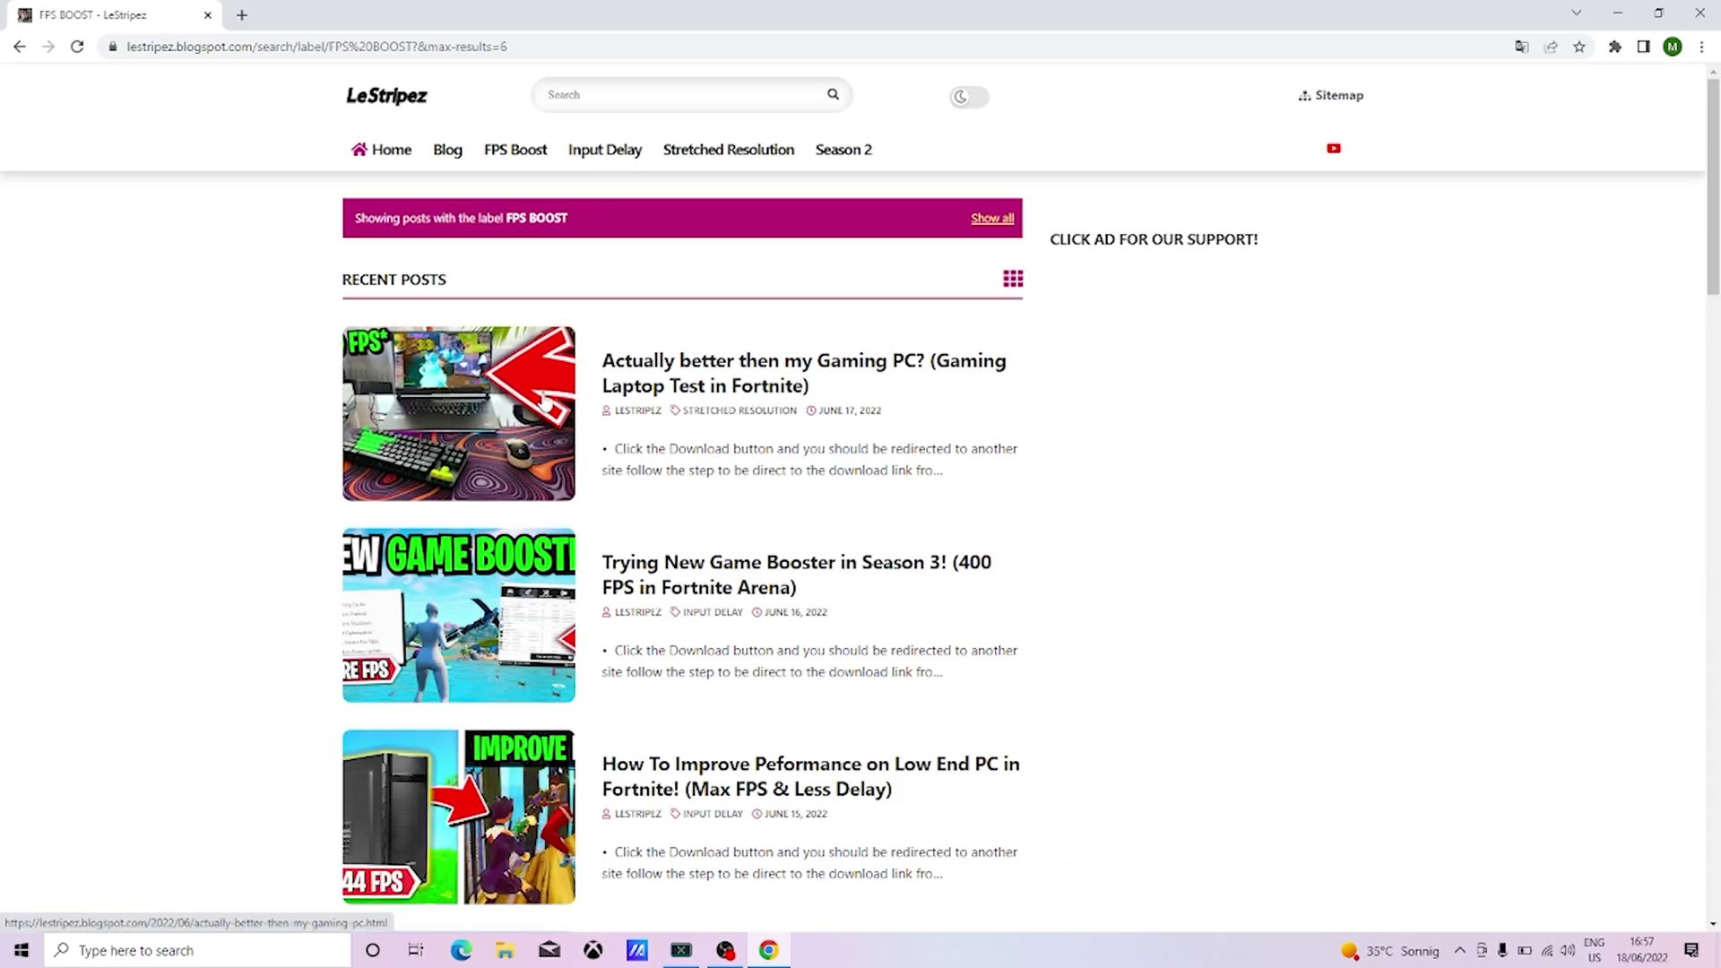
click(619, 392)
scroll(632, 569, down, 1)
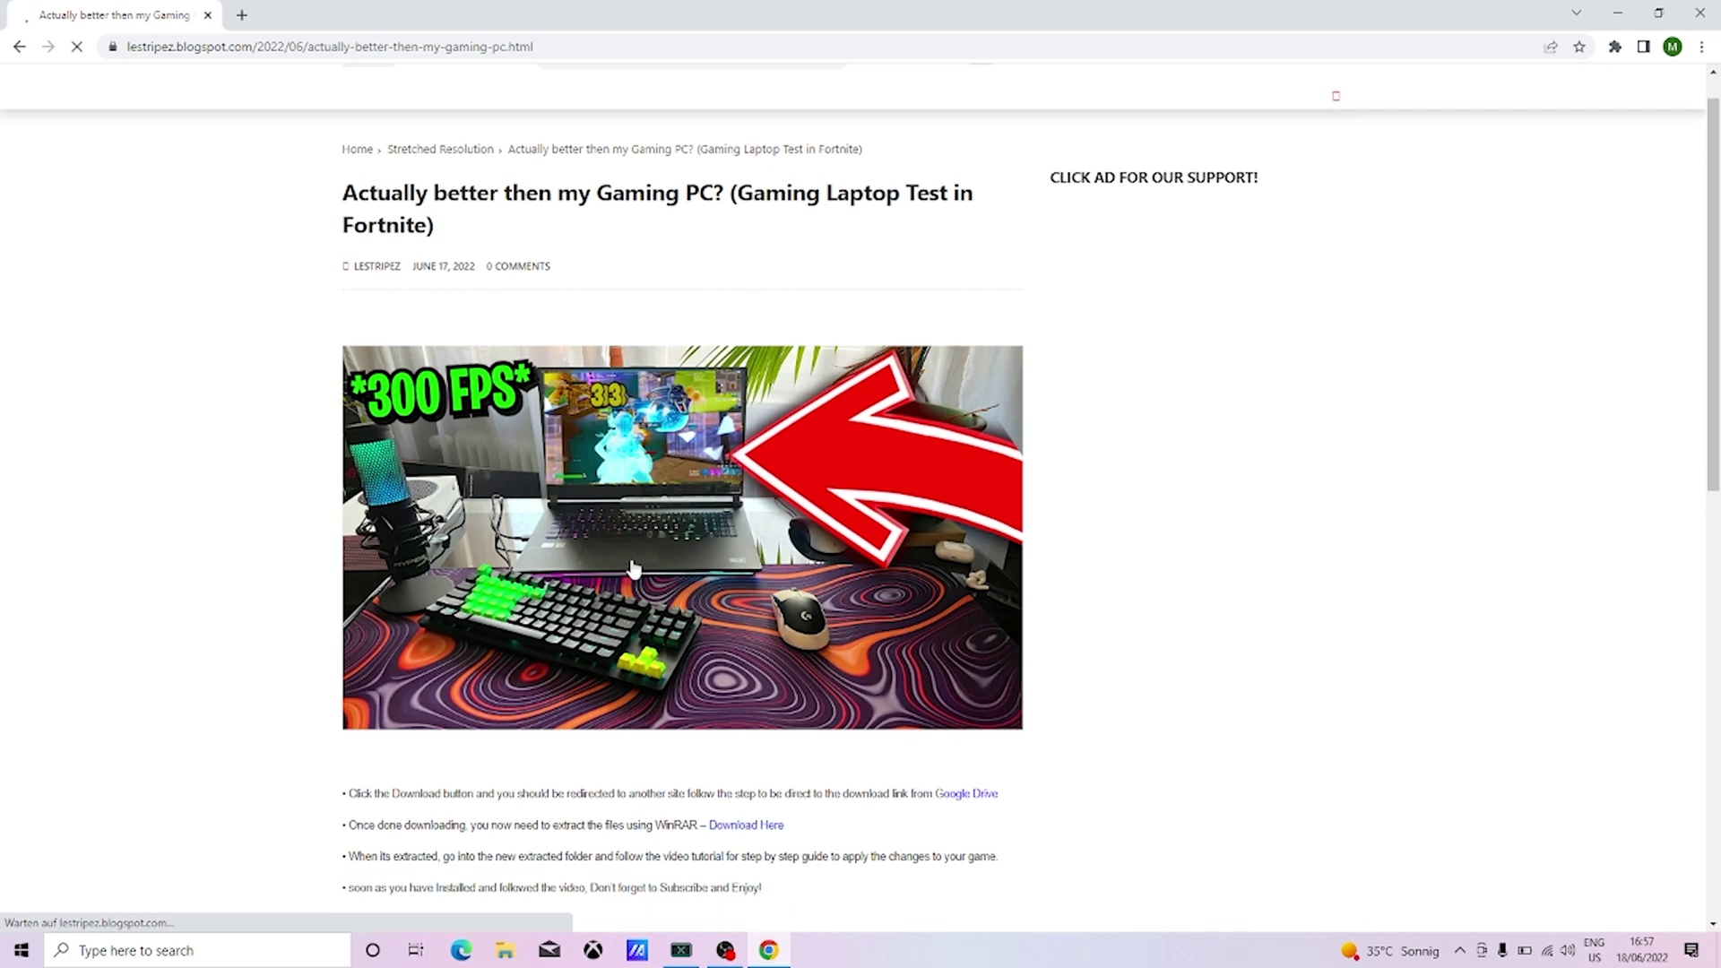
scroll(632, 569, down, 7)
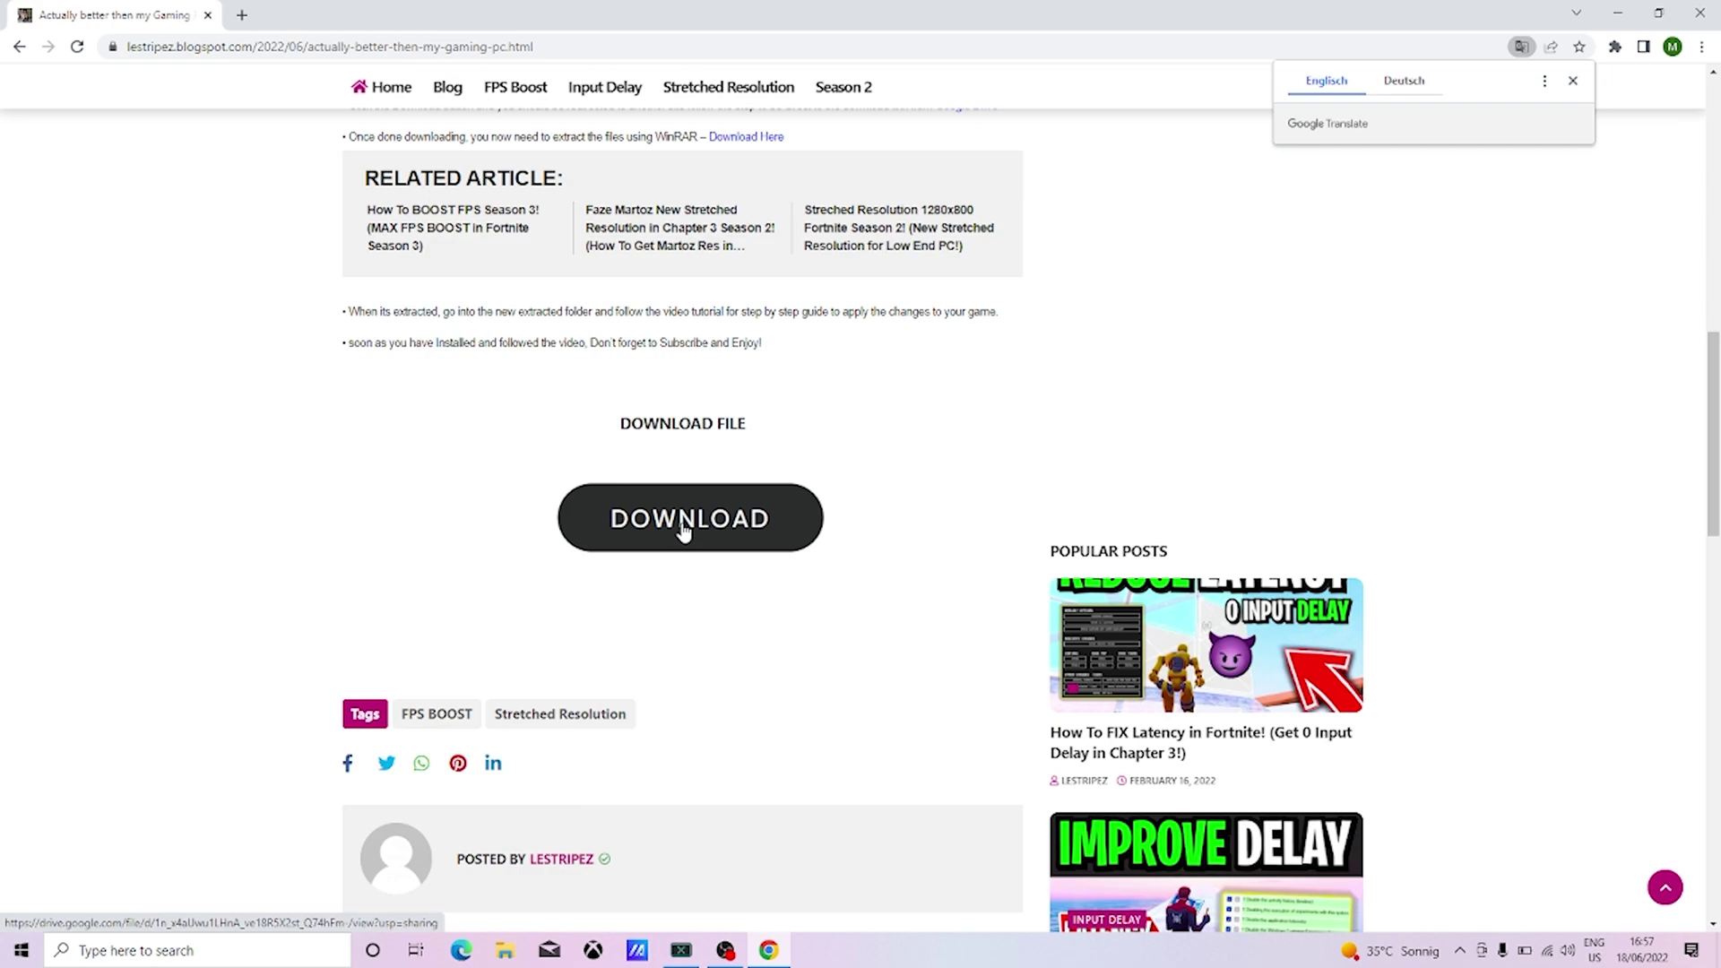
click(1700, 14)
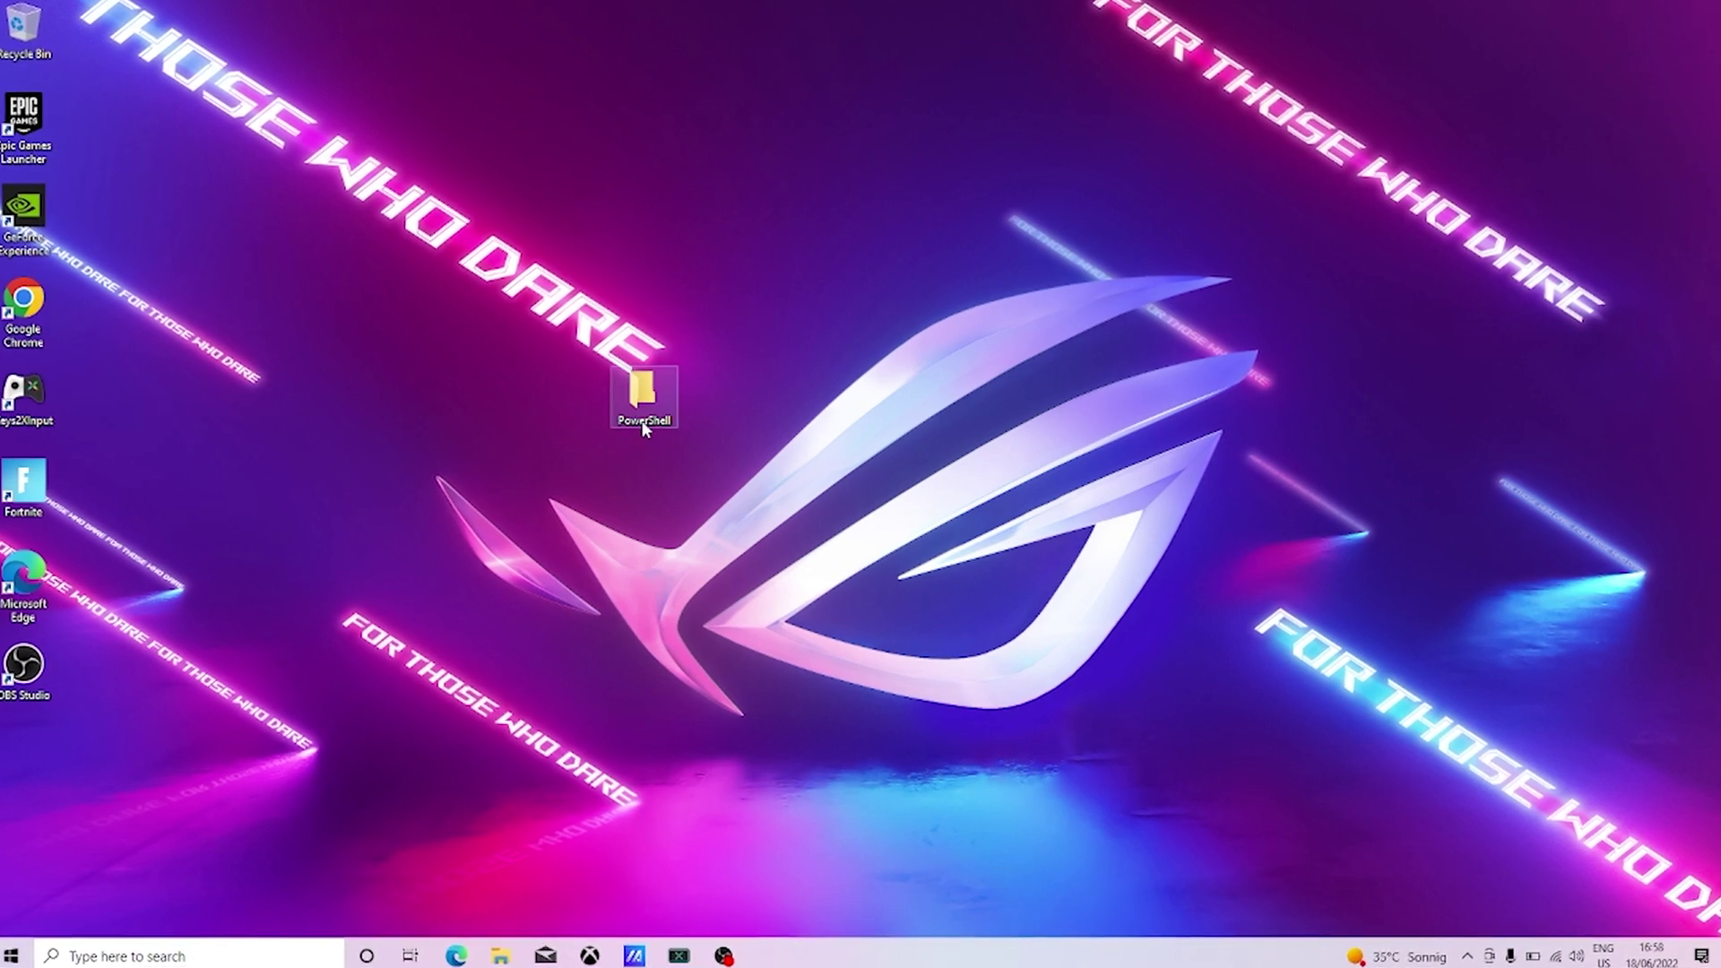
Open the PowerShell folder's text file in Notepad and select line 3's iwr command.
double_click(642, 391)
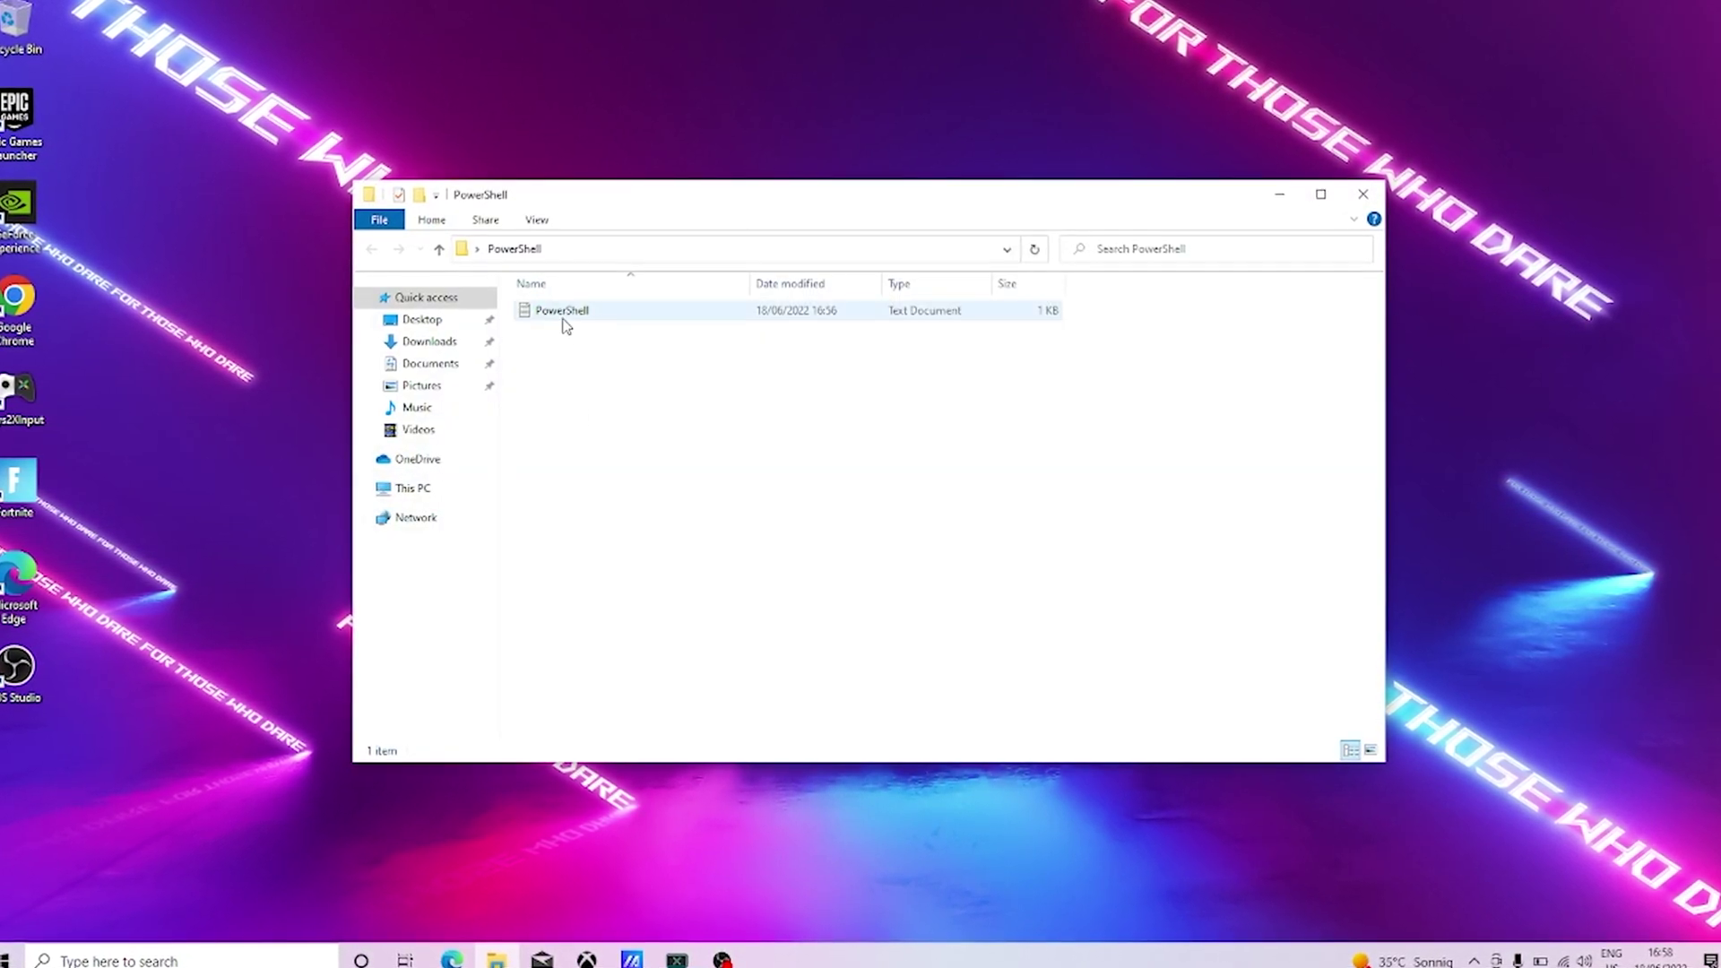
double_click(563, 312)
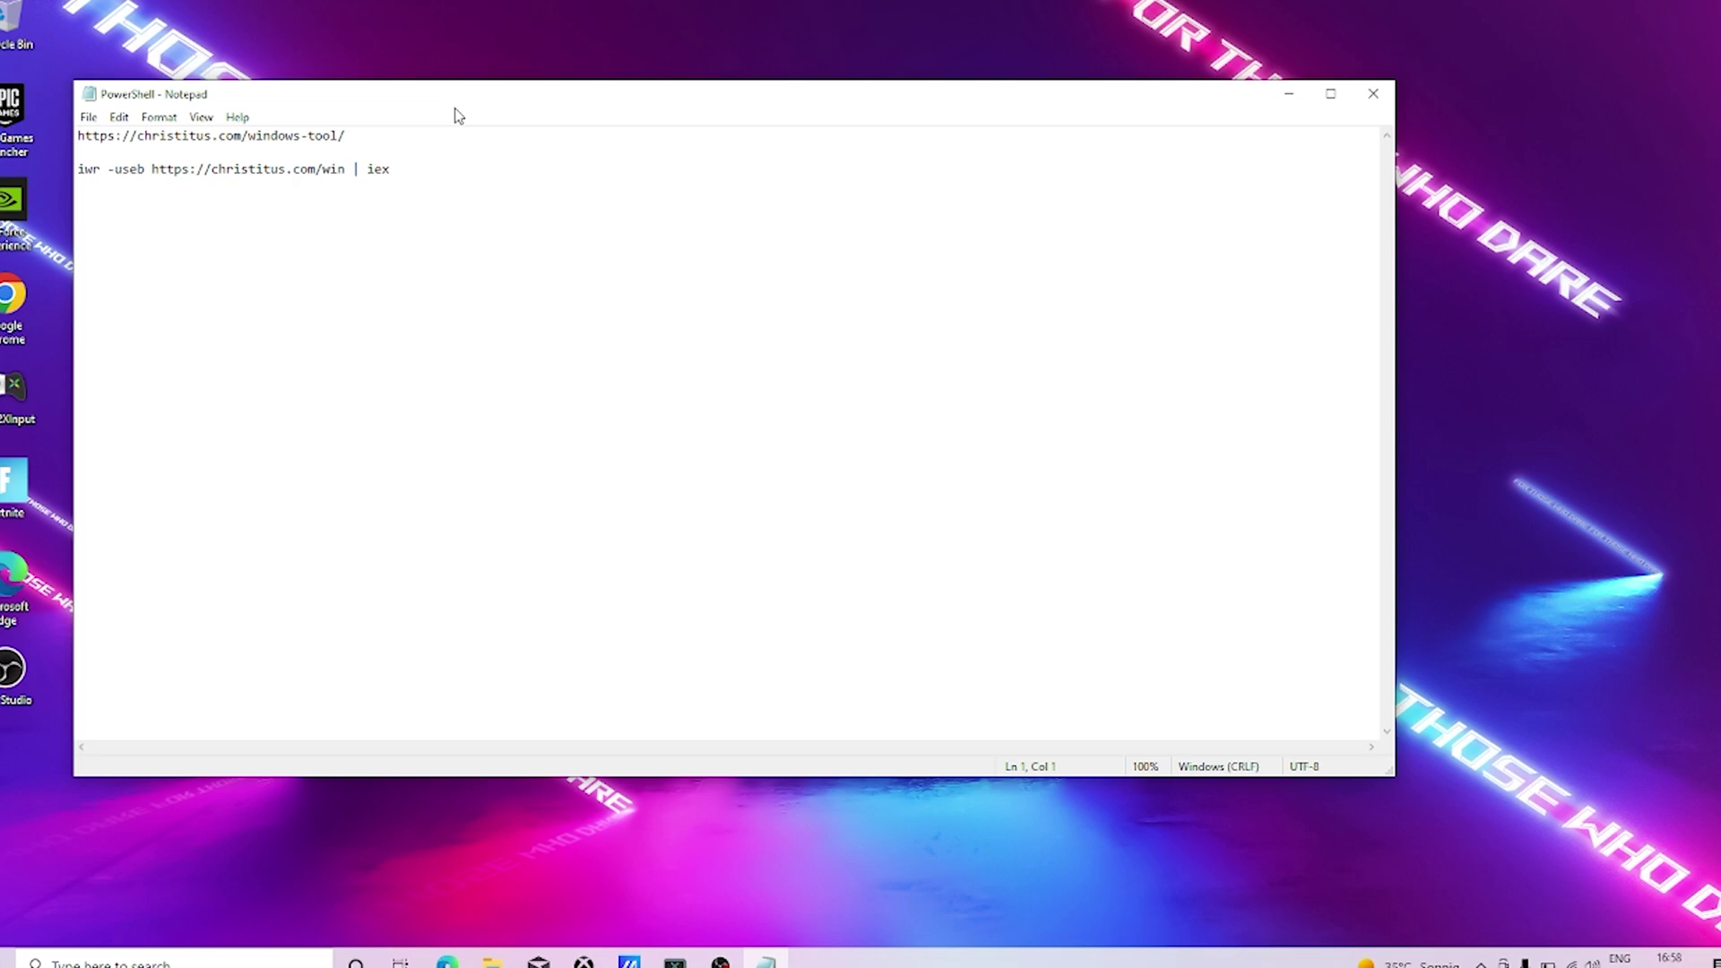
drag(457, 105, 596, 152)
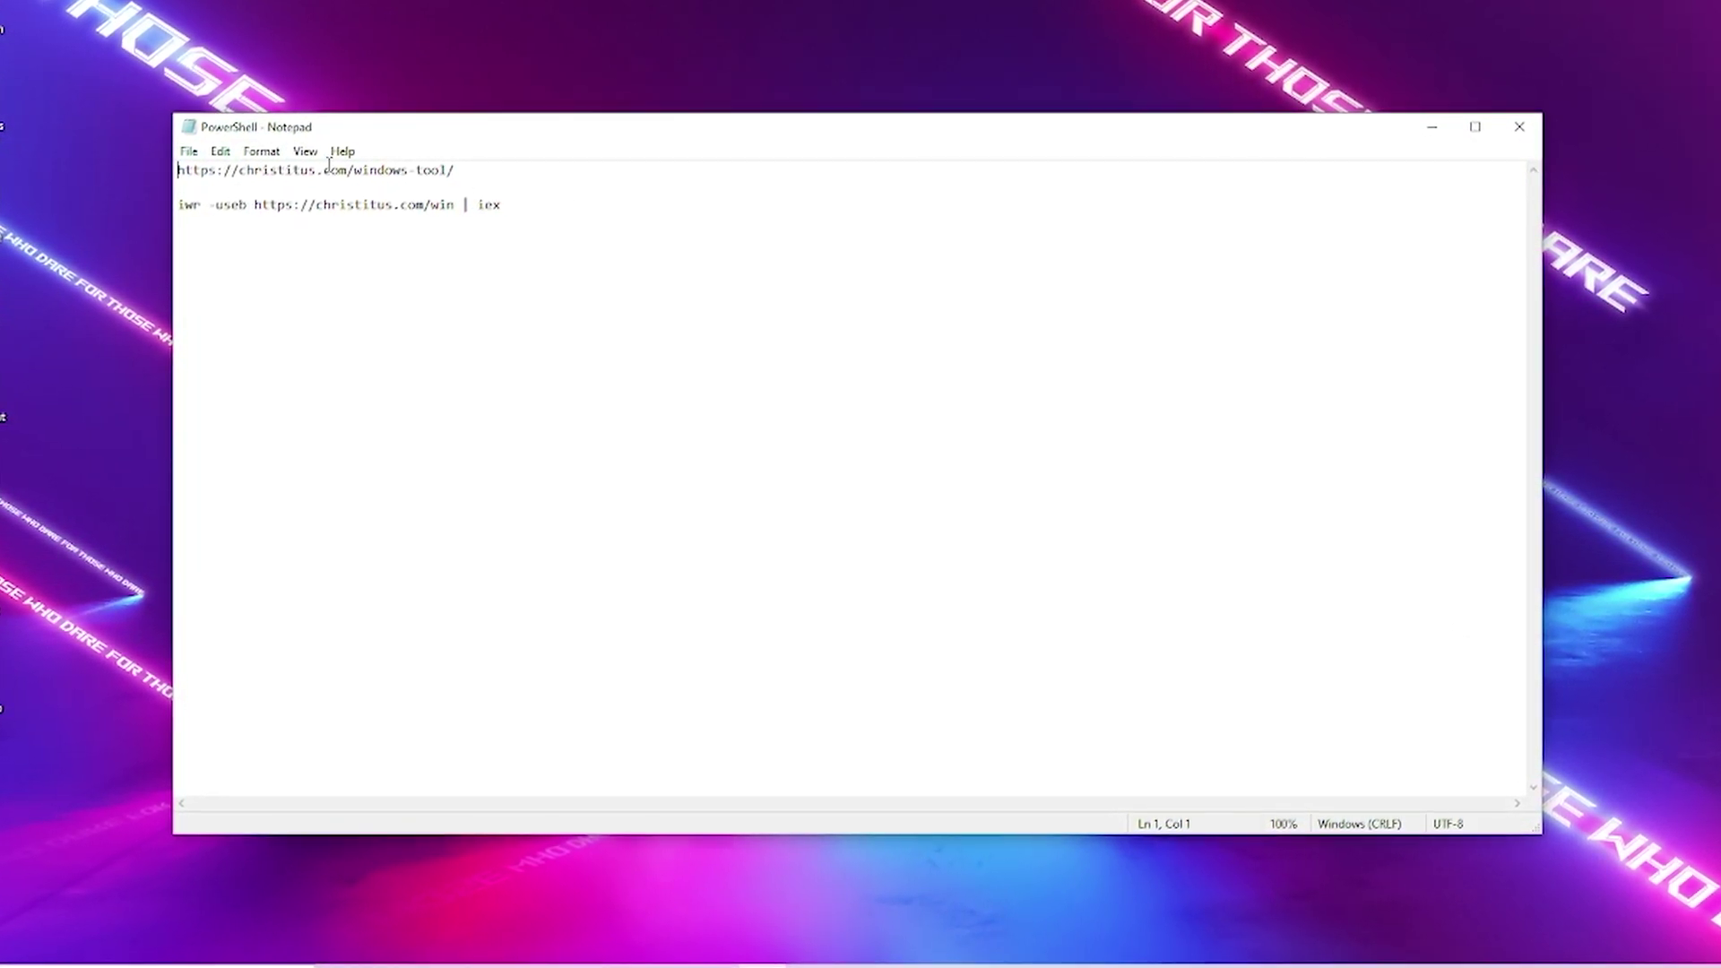
drag(455, 171, 171, 169)
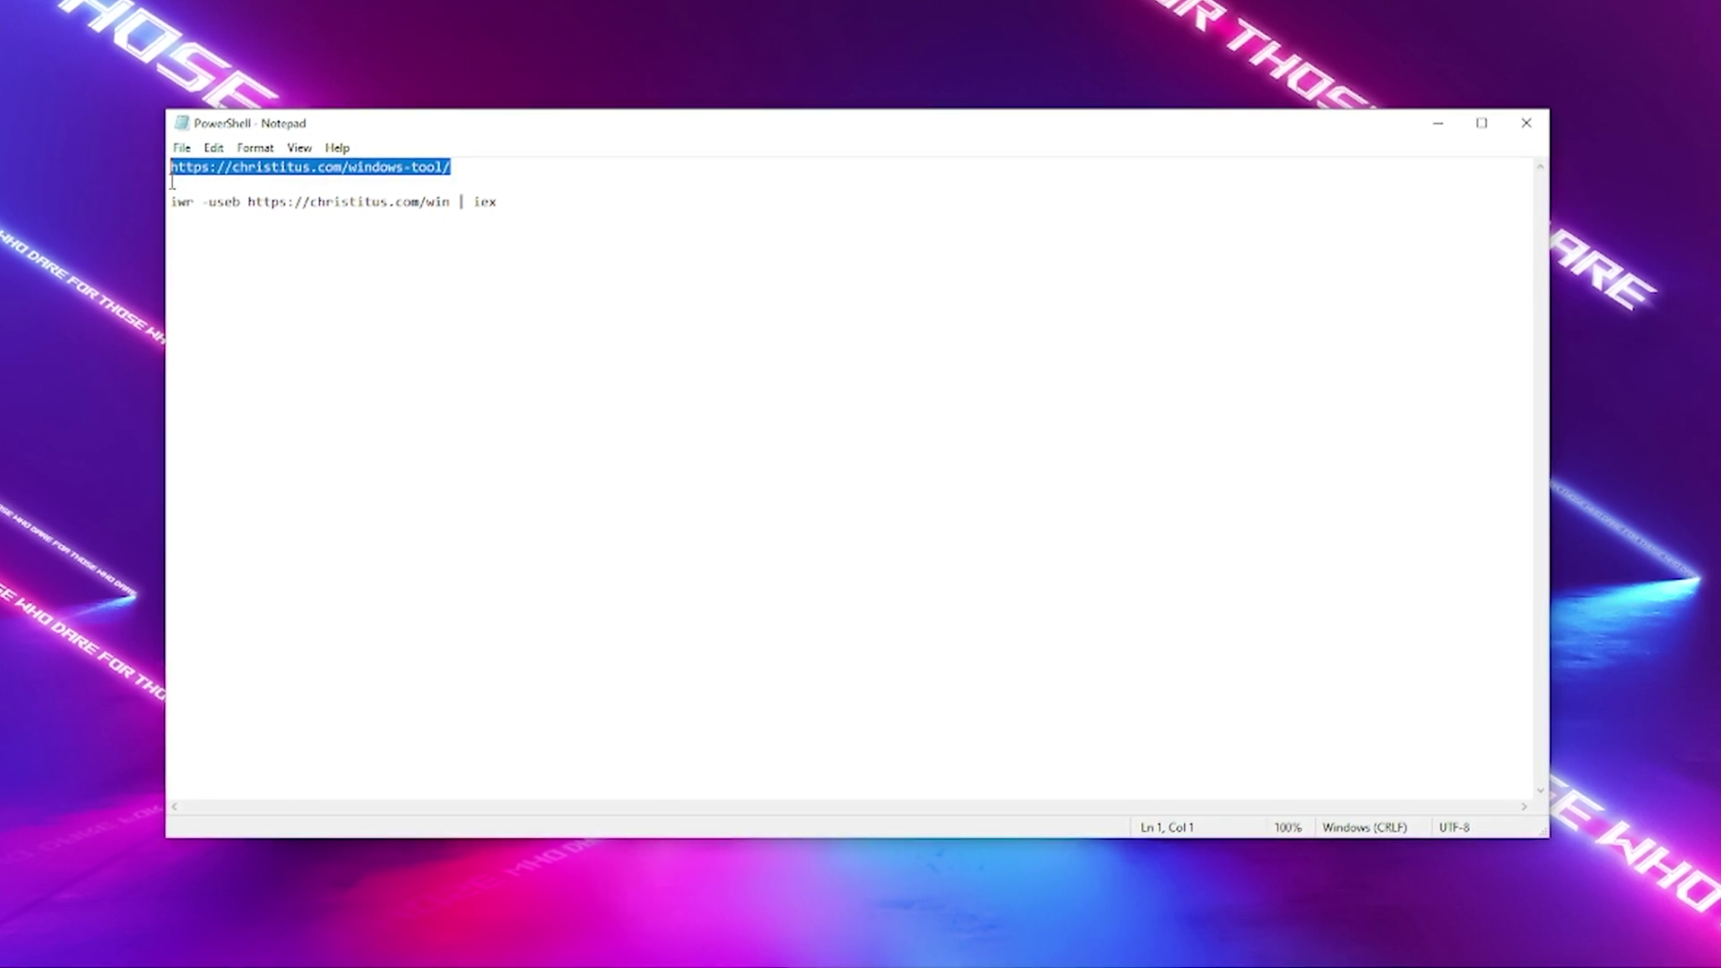
click(242, 199)
drag(495, 200, 166, 196)
key(ctrl+c)
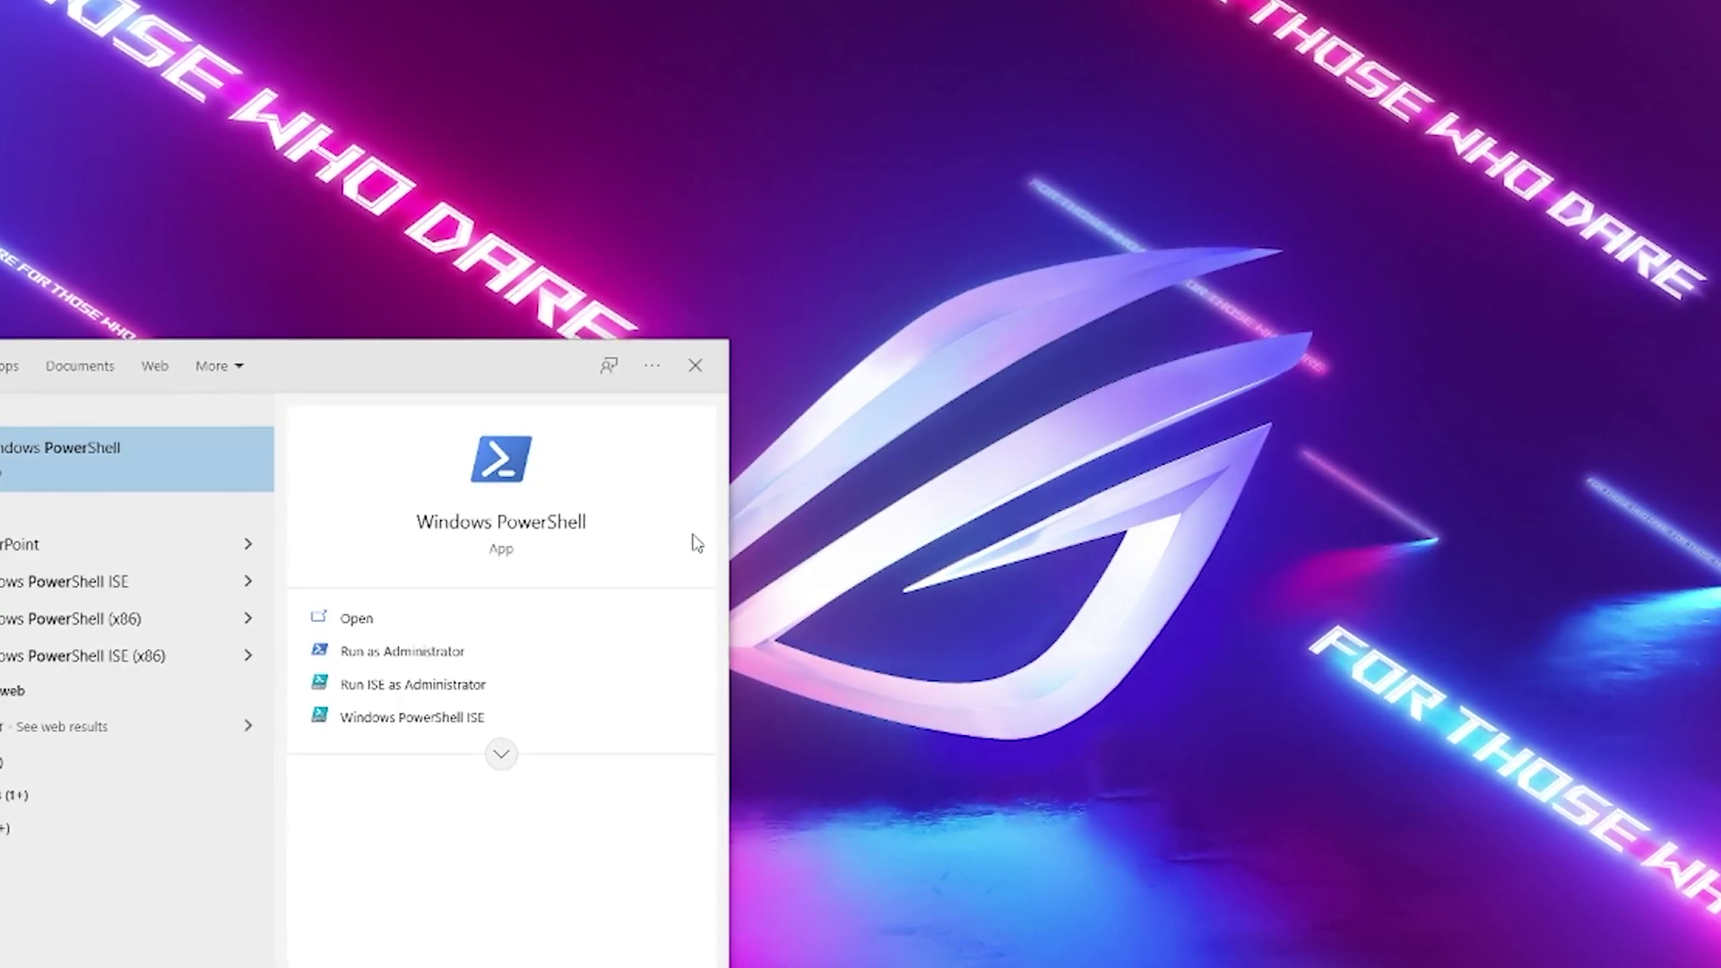
right_click(29, 465)
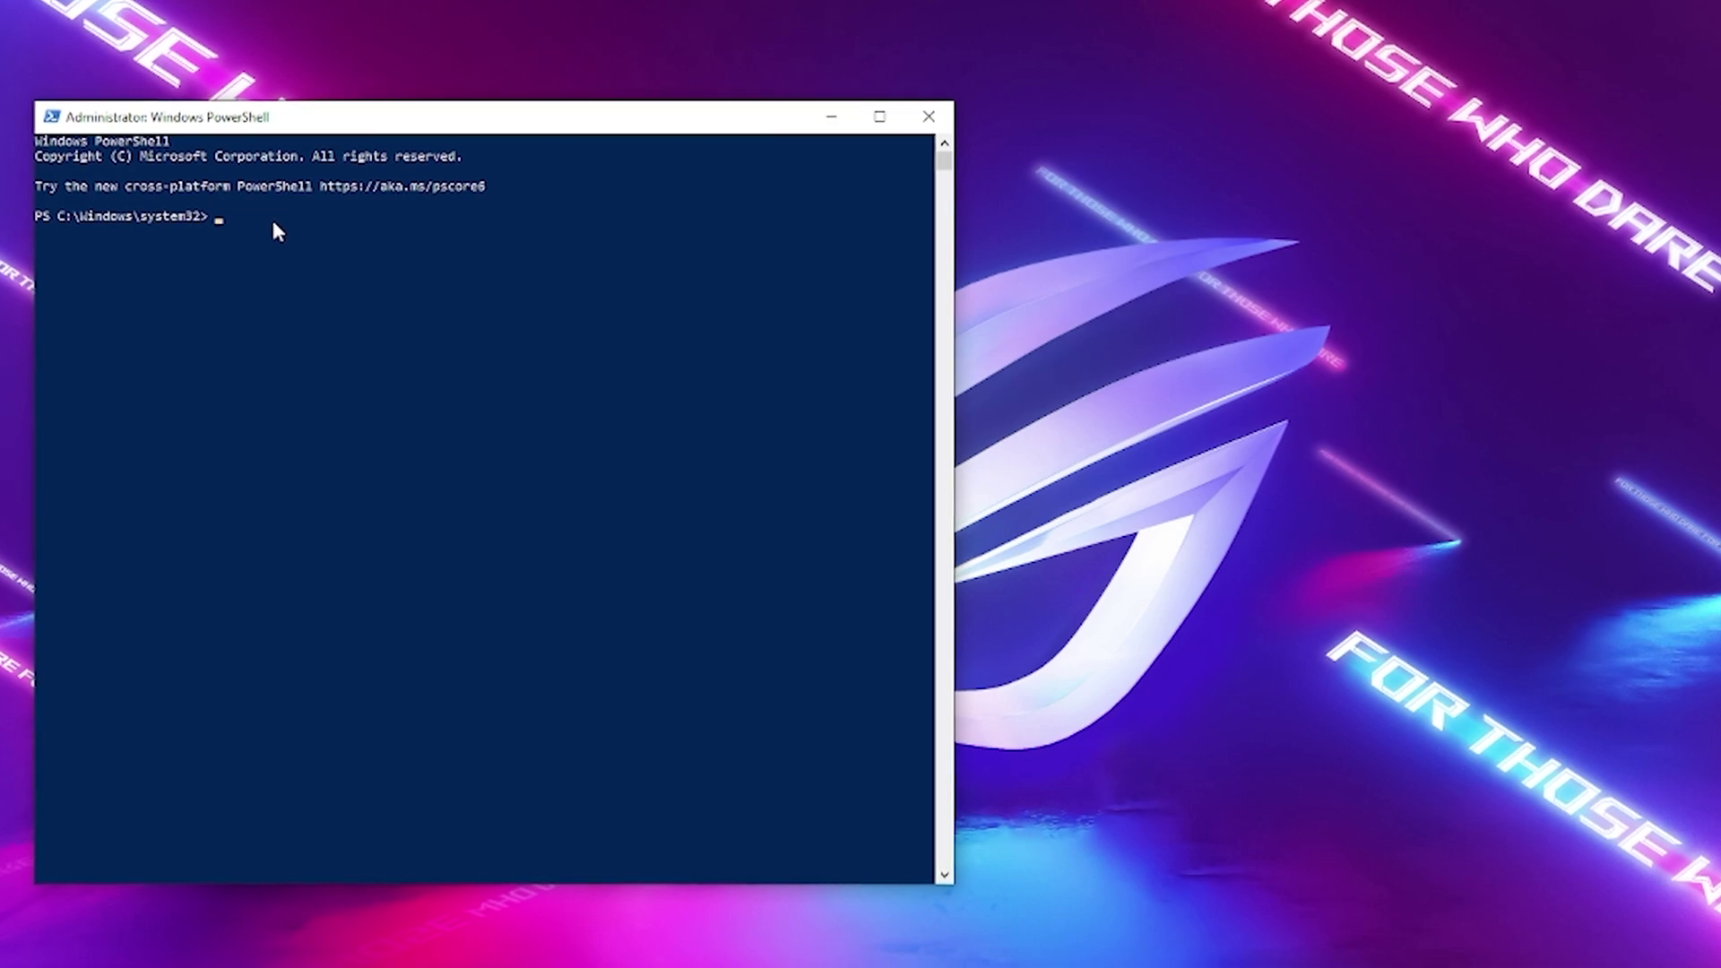
key(ctrl+v)
key(Return)
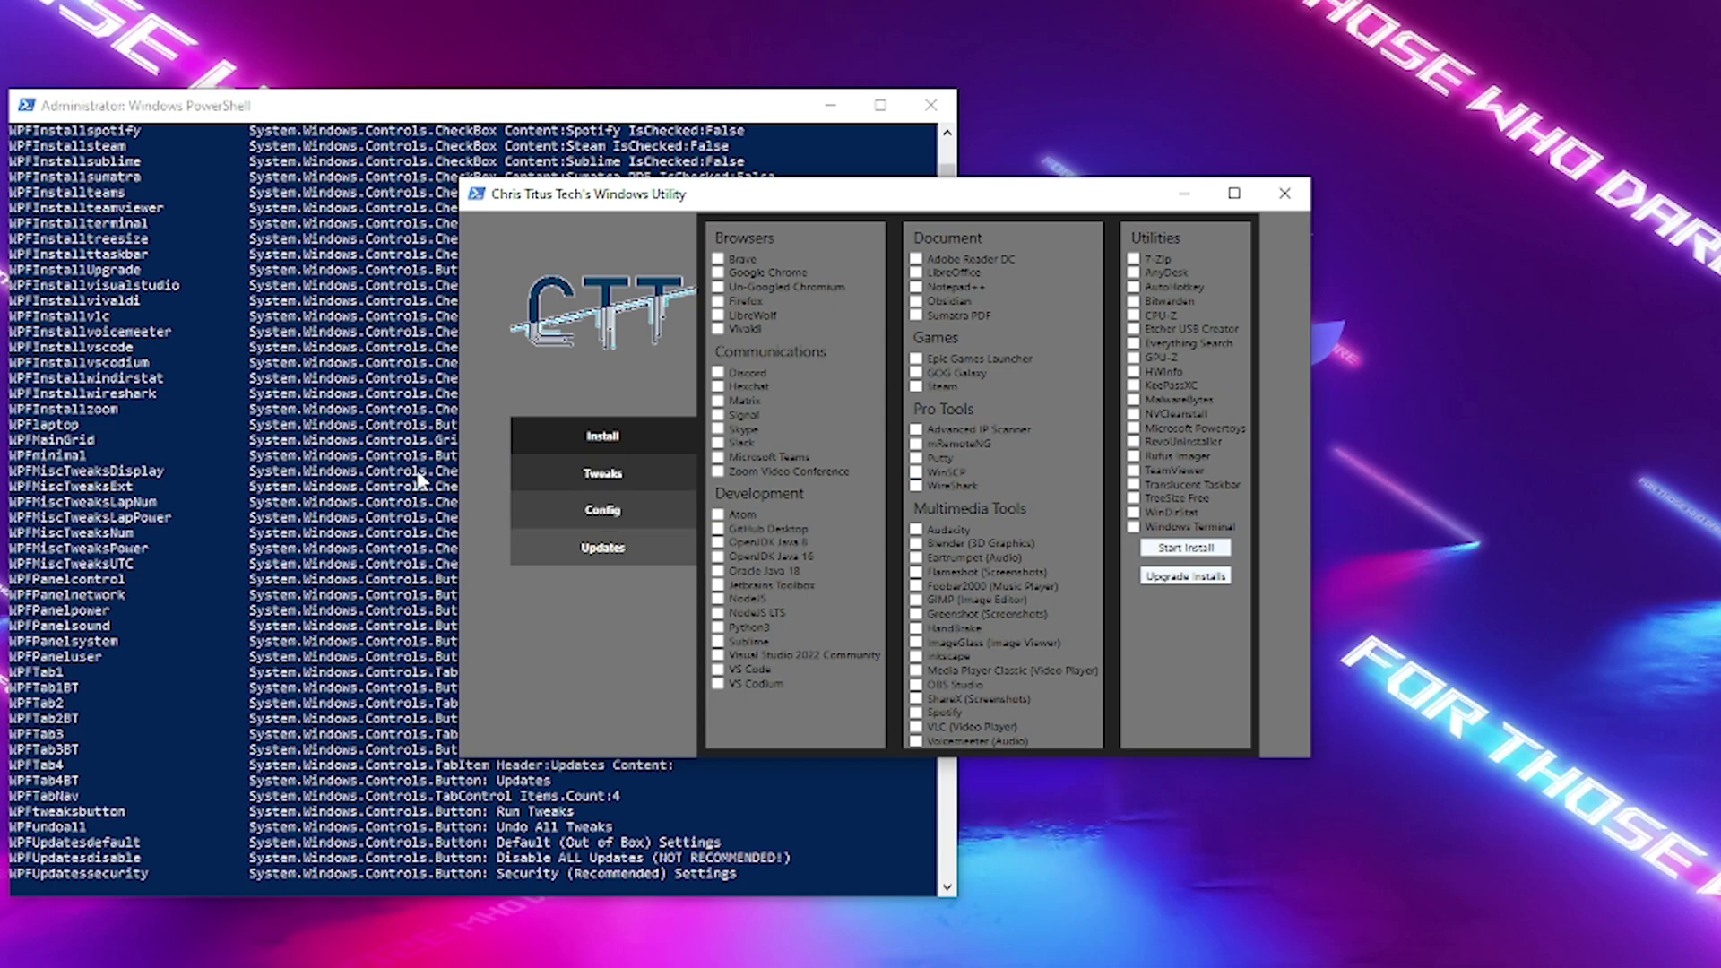
Select the Laptop preset on the Tweaks tab, run the tweaks, and dismiss the finished notice.
click(595, 482)
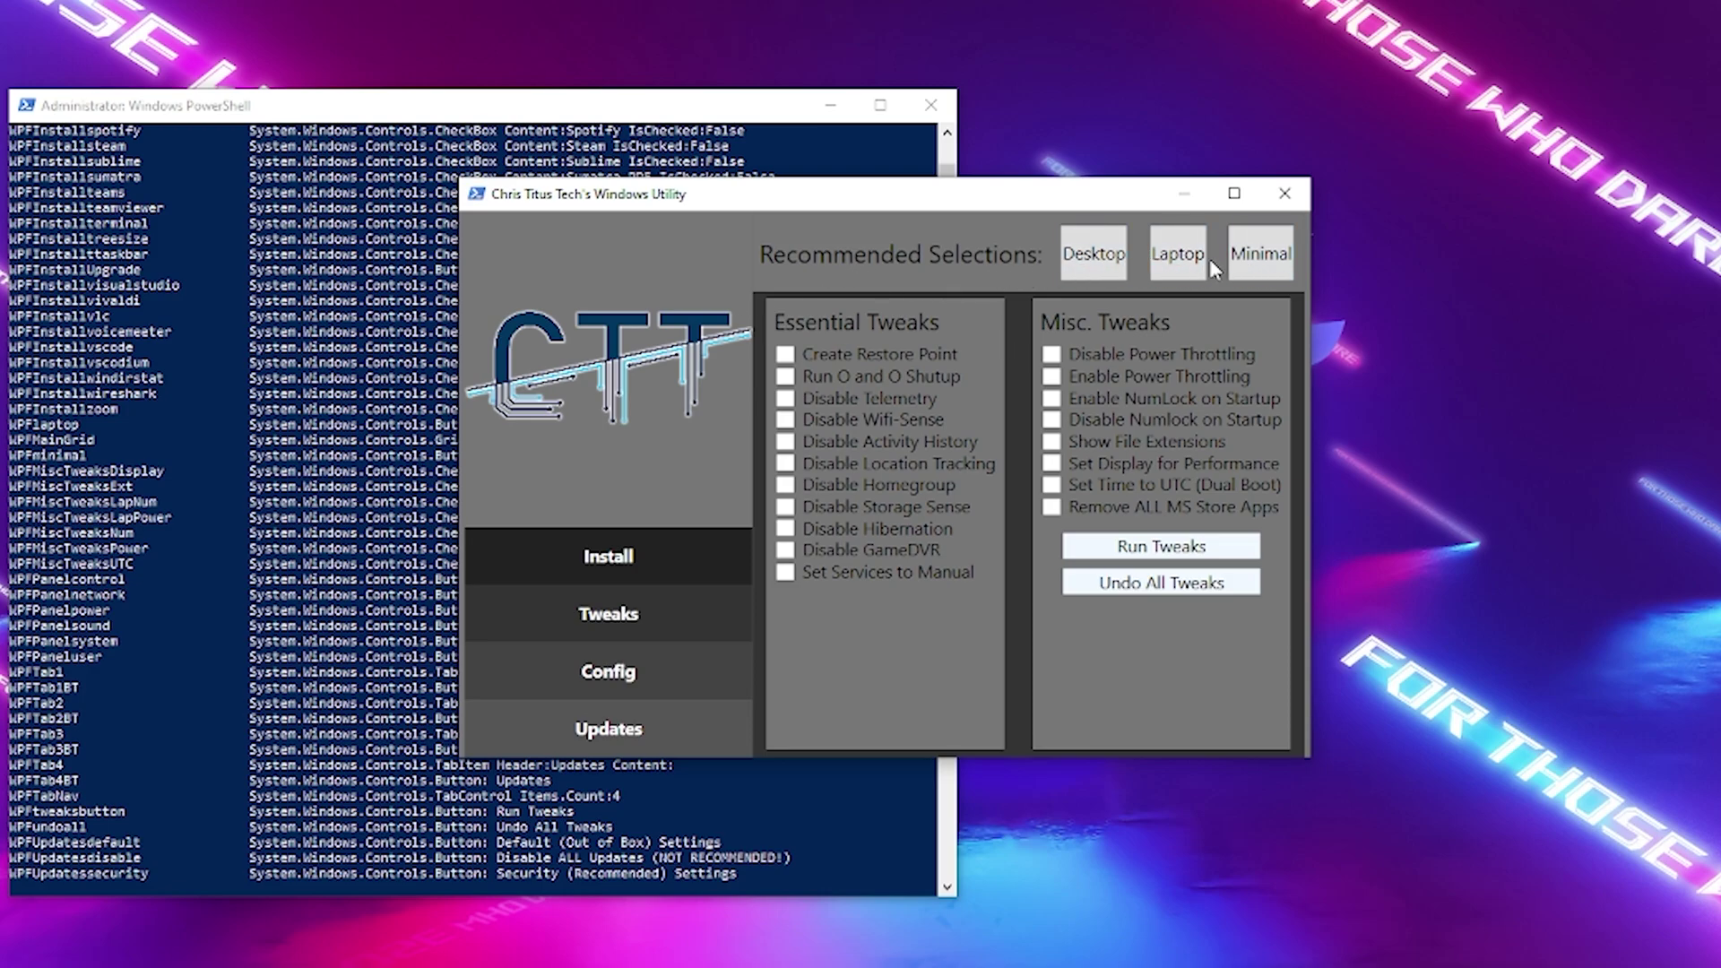
click(1183, 266)
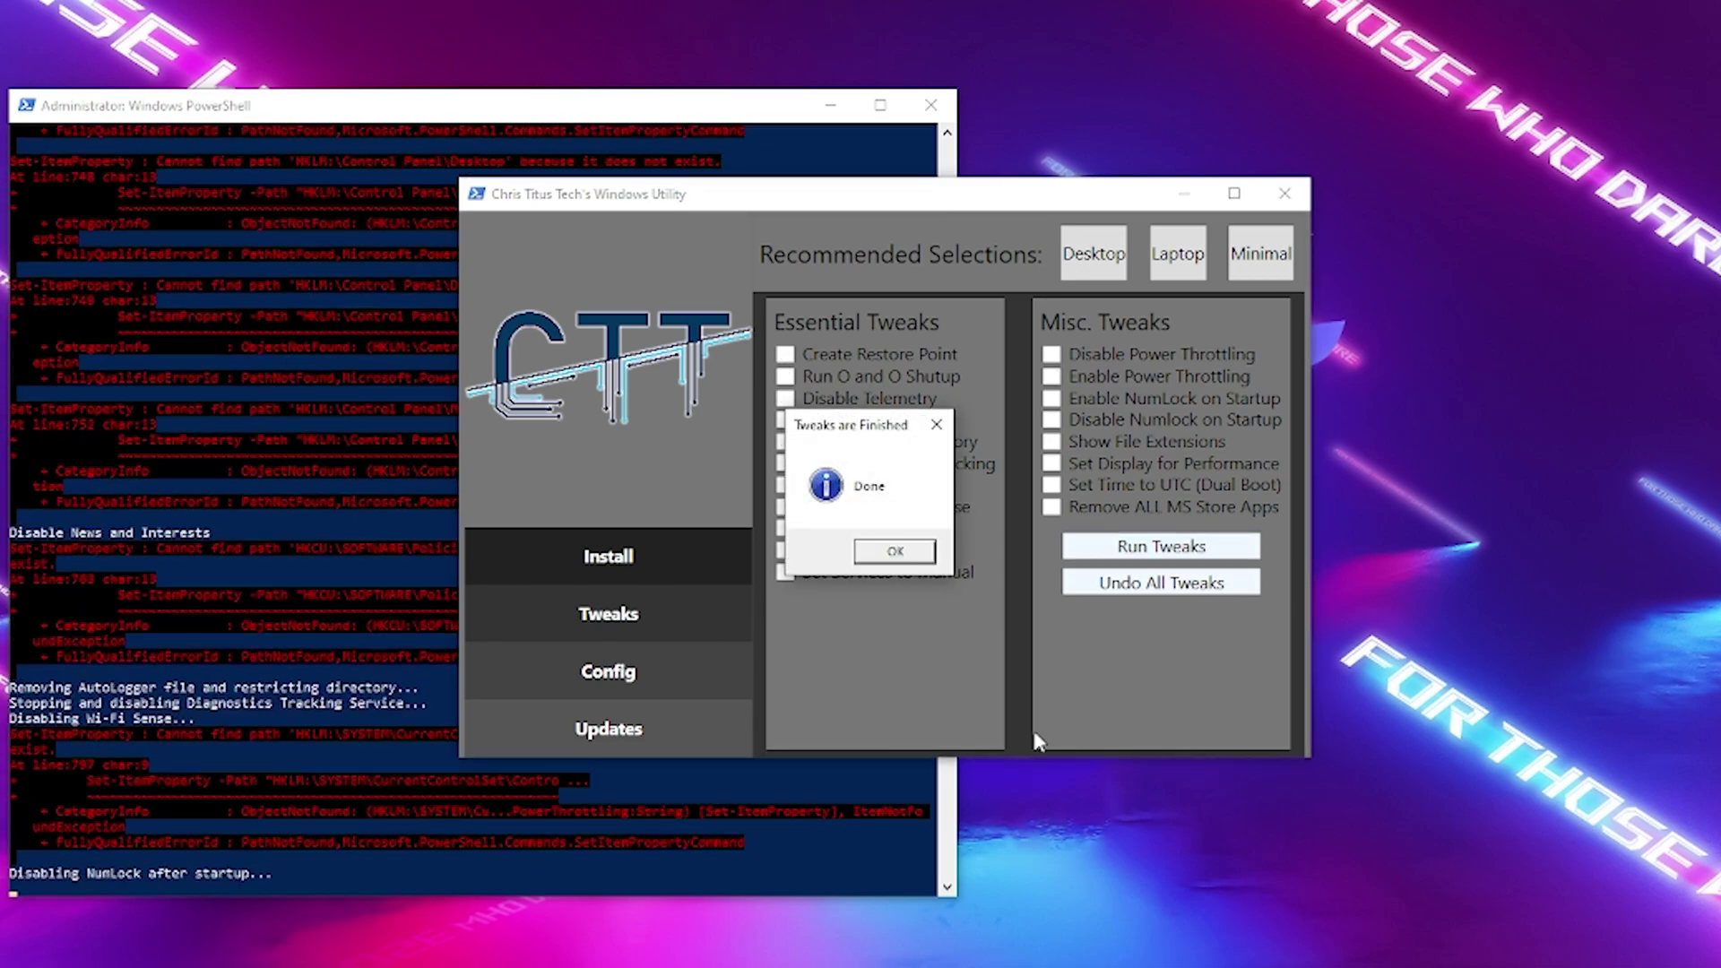
click(895, 552)
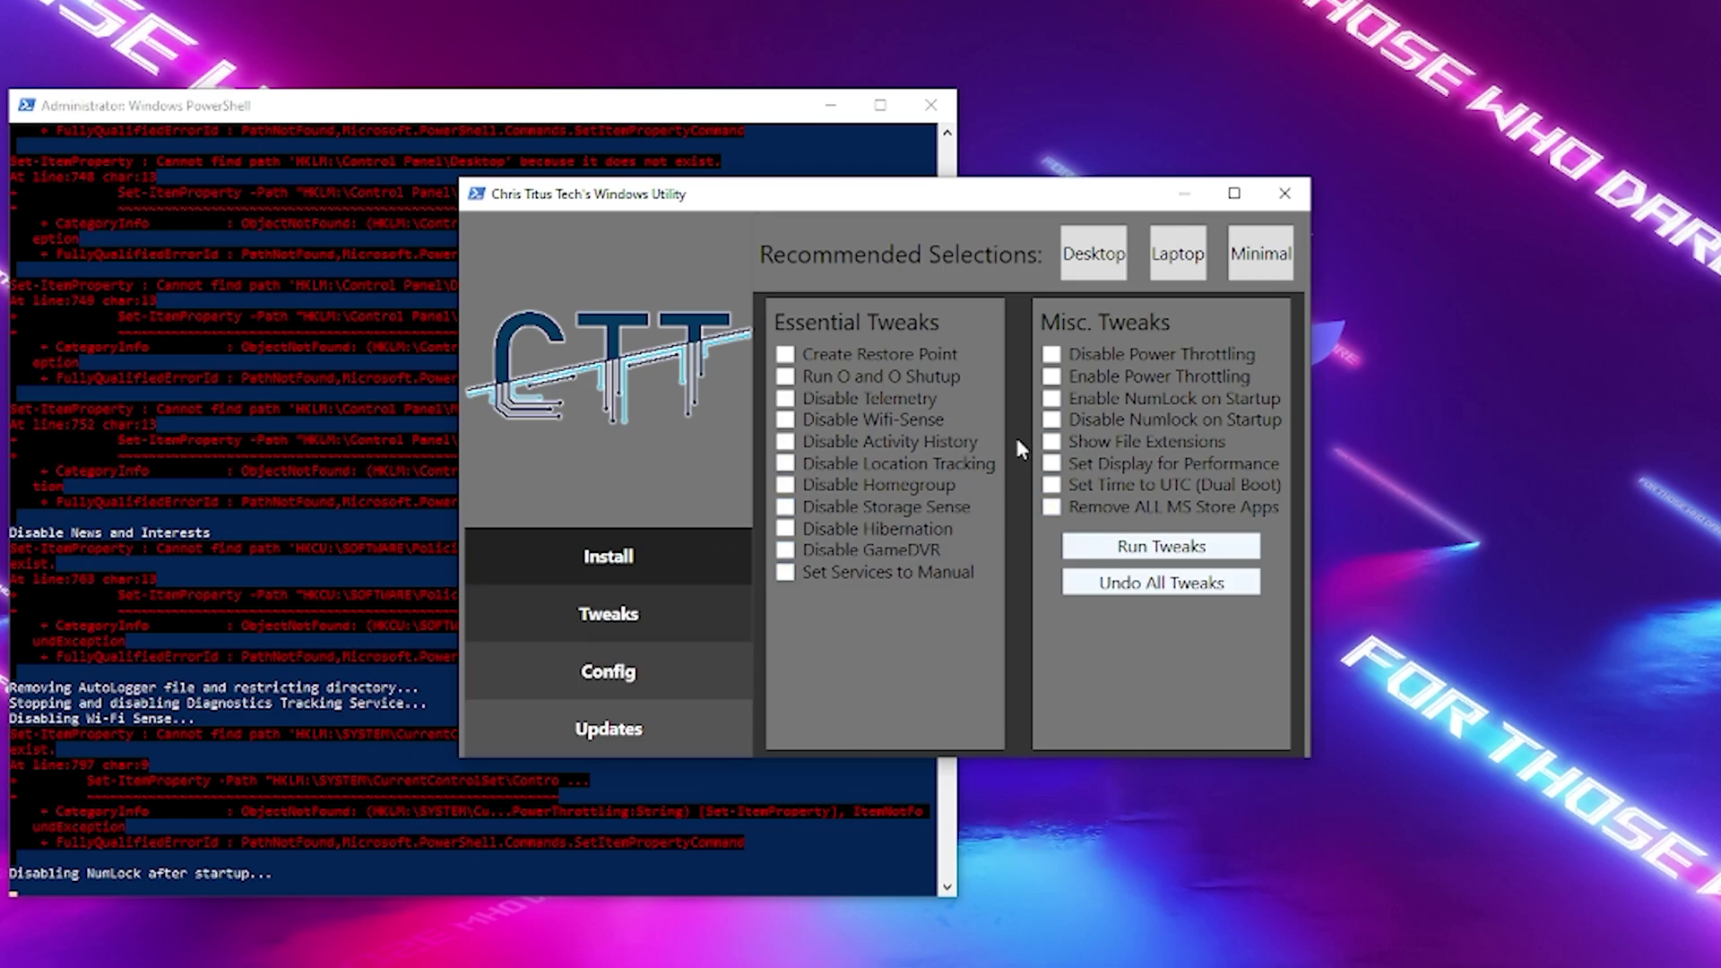
Look over the Config tab, then close the utility and PowerShell windows.
click(616, 658)
click(1284, 193)
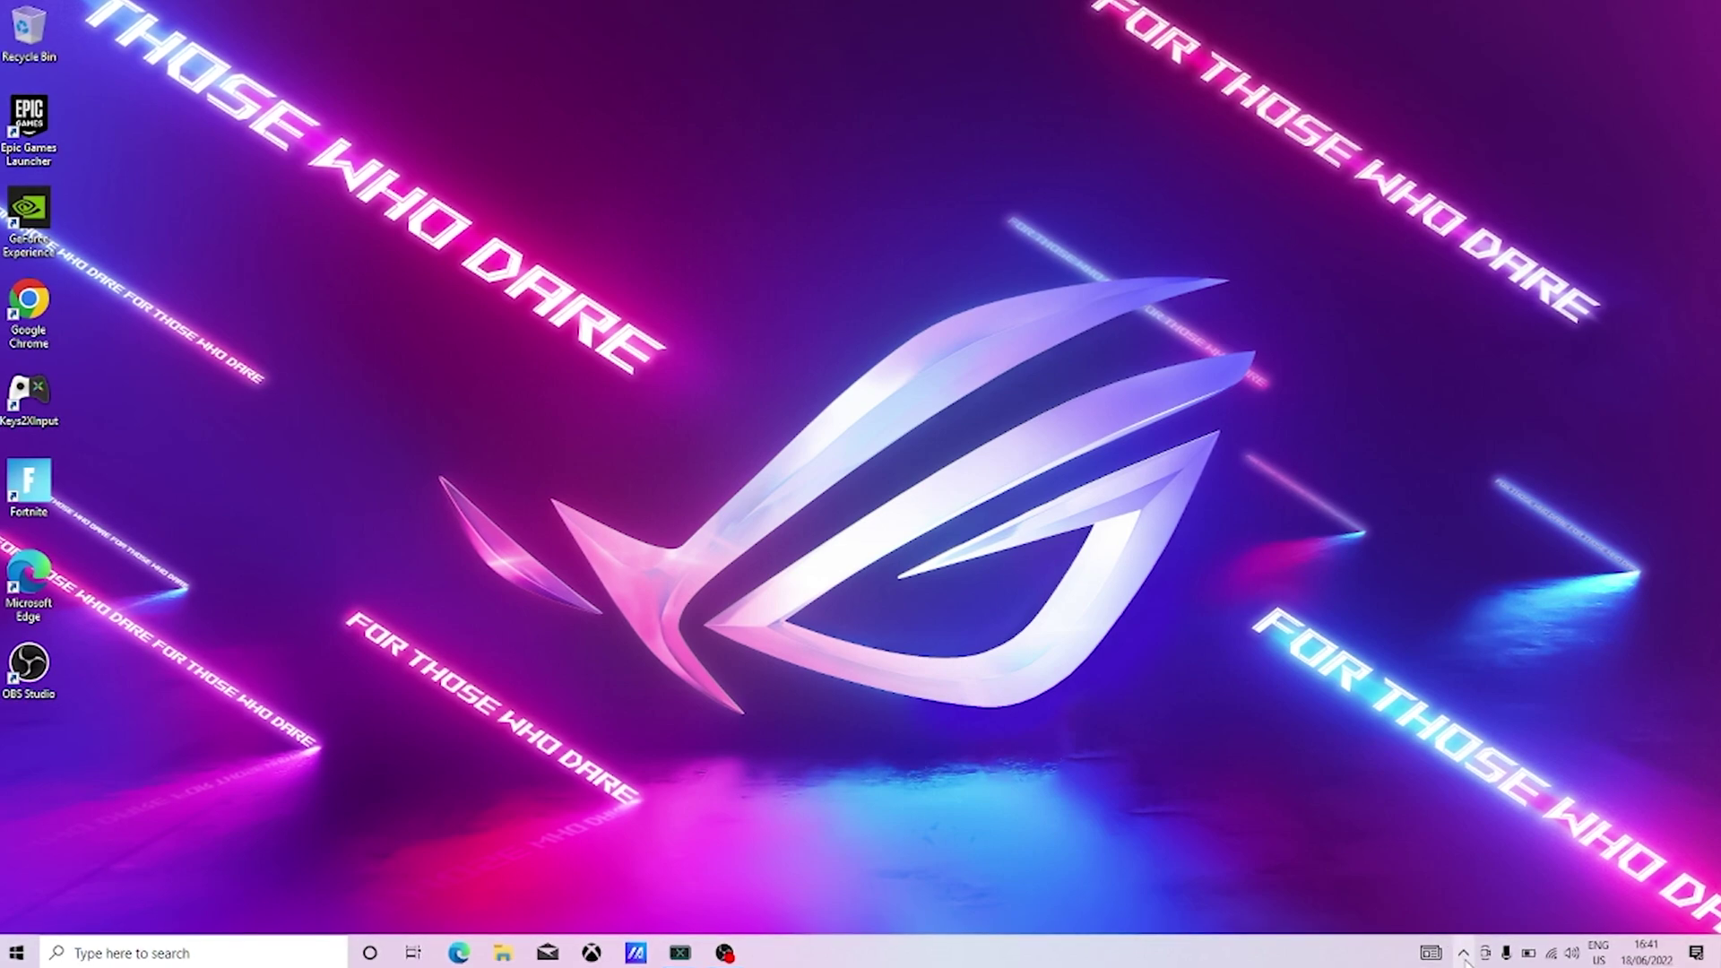
Launch NVIDIA Control Panel from the hidden tray icons and move its window left.
click(1464, 955)
right_click(1466, 881)
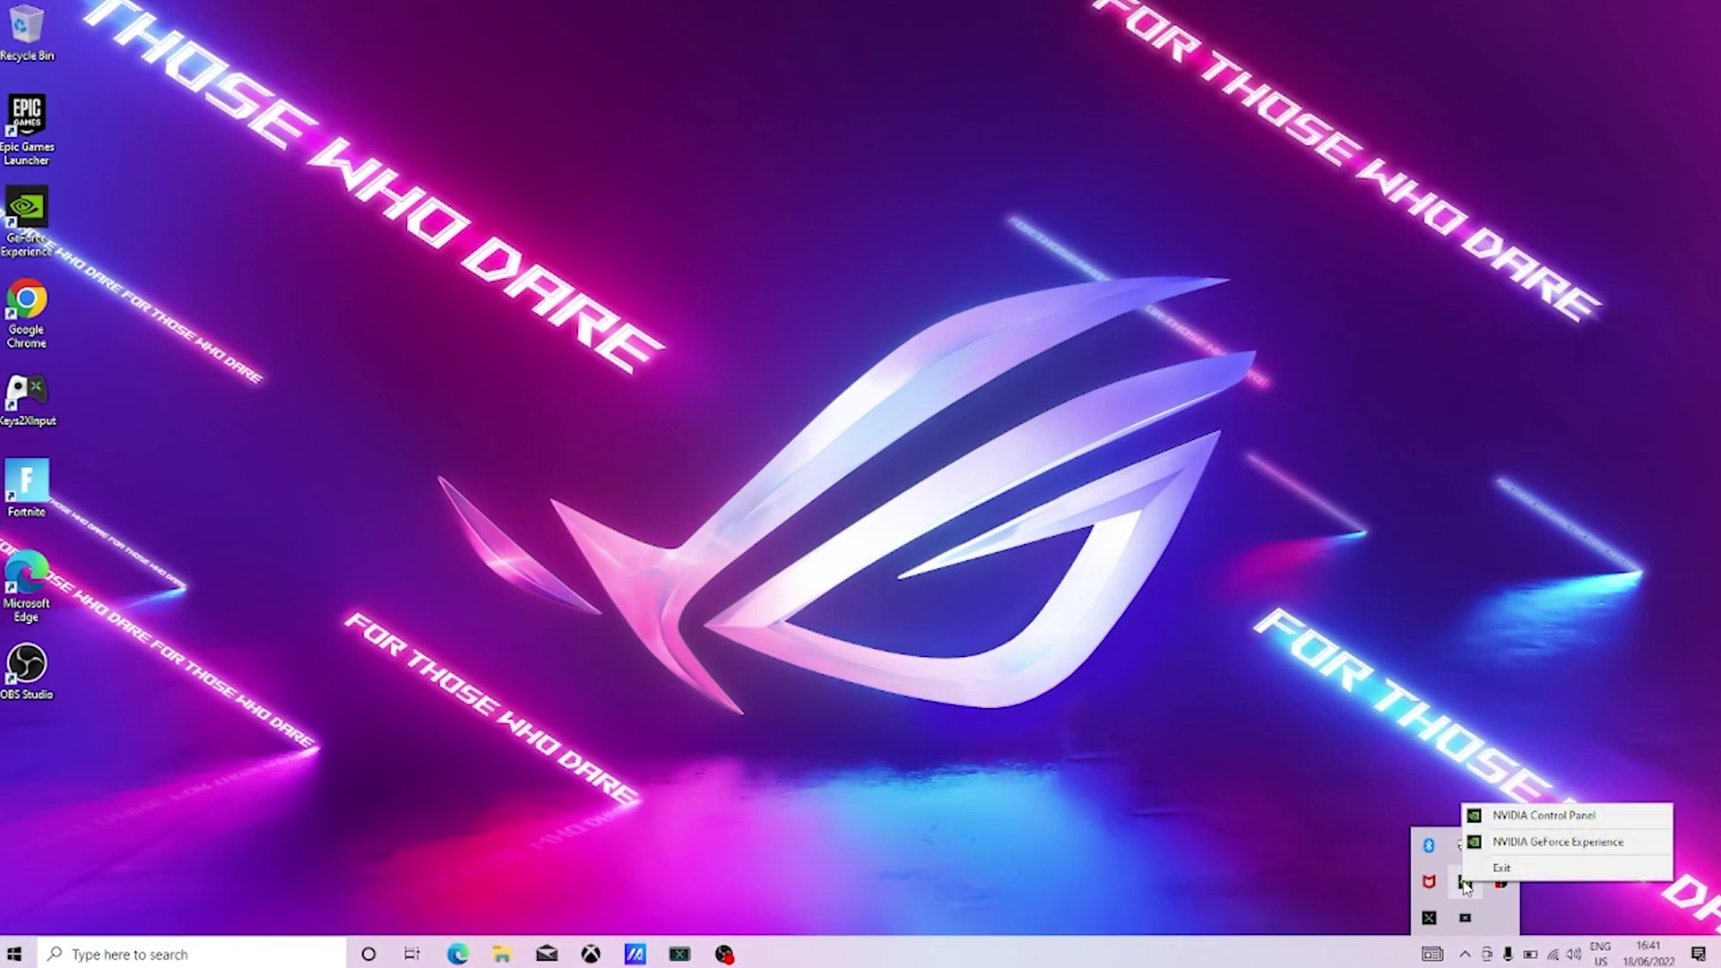
click(1523, 843)
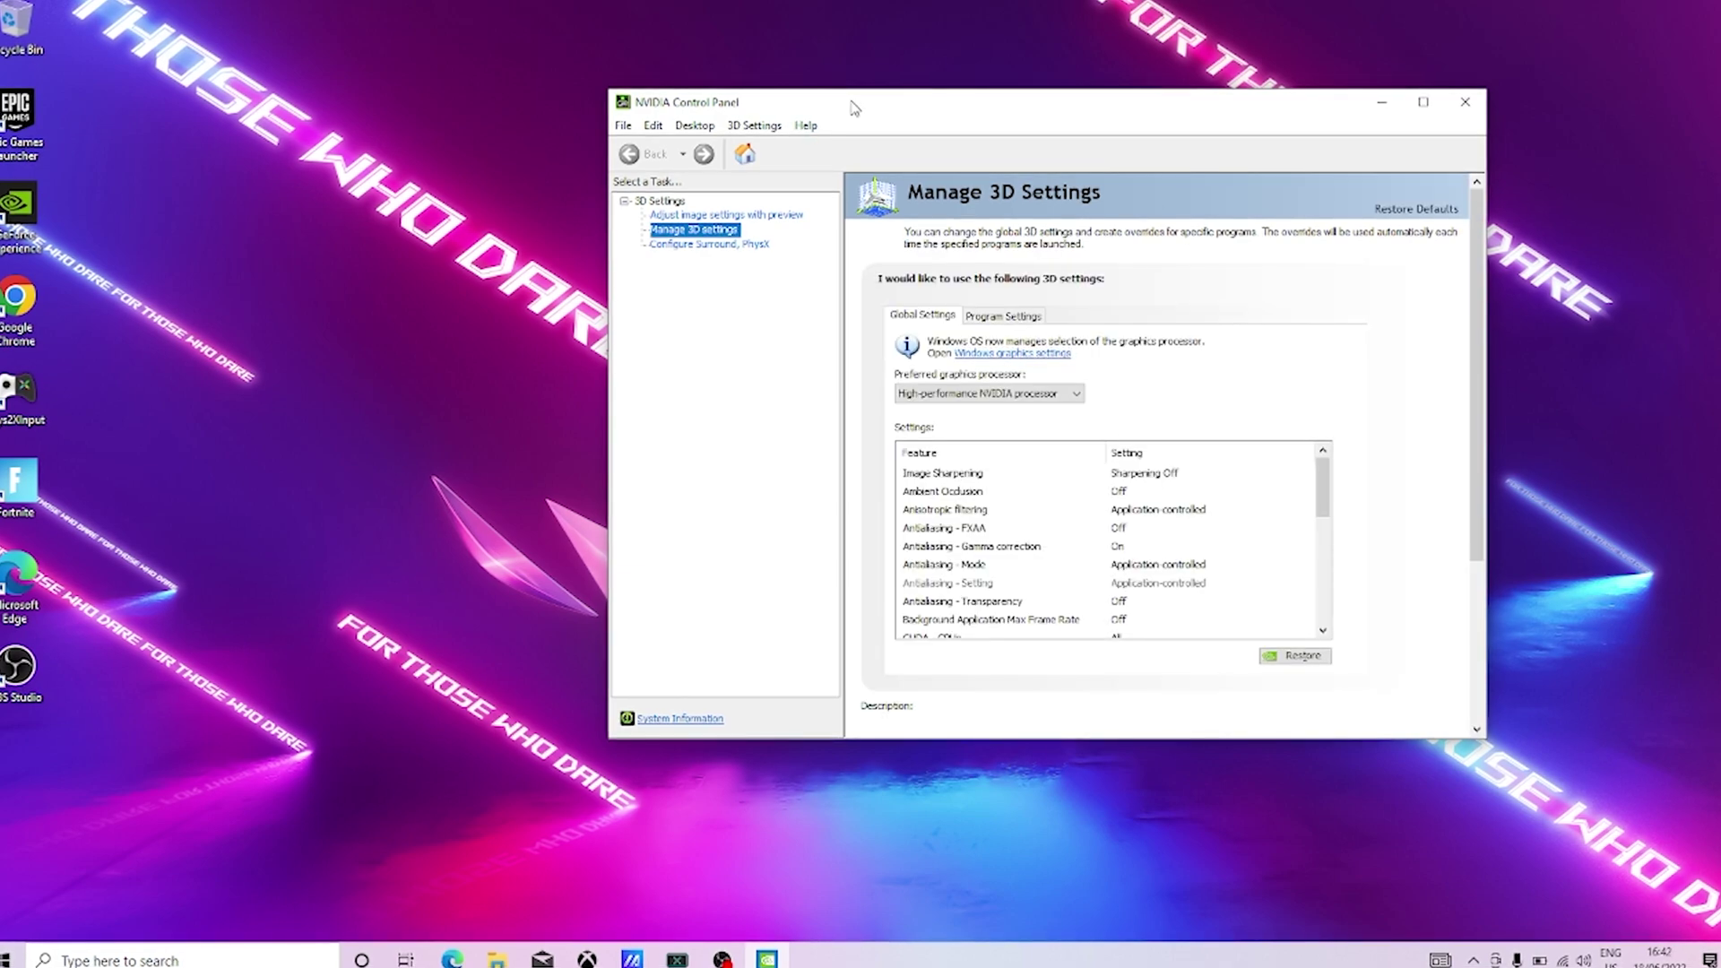
drag(850, 102, 625, 151)
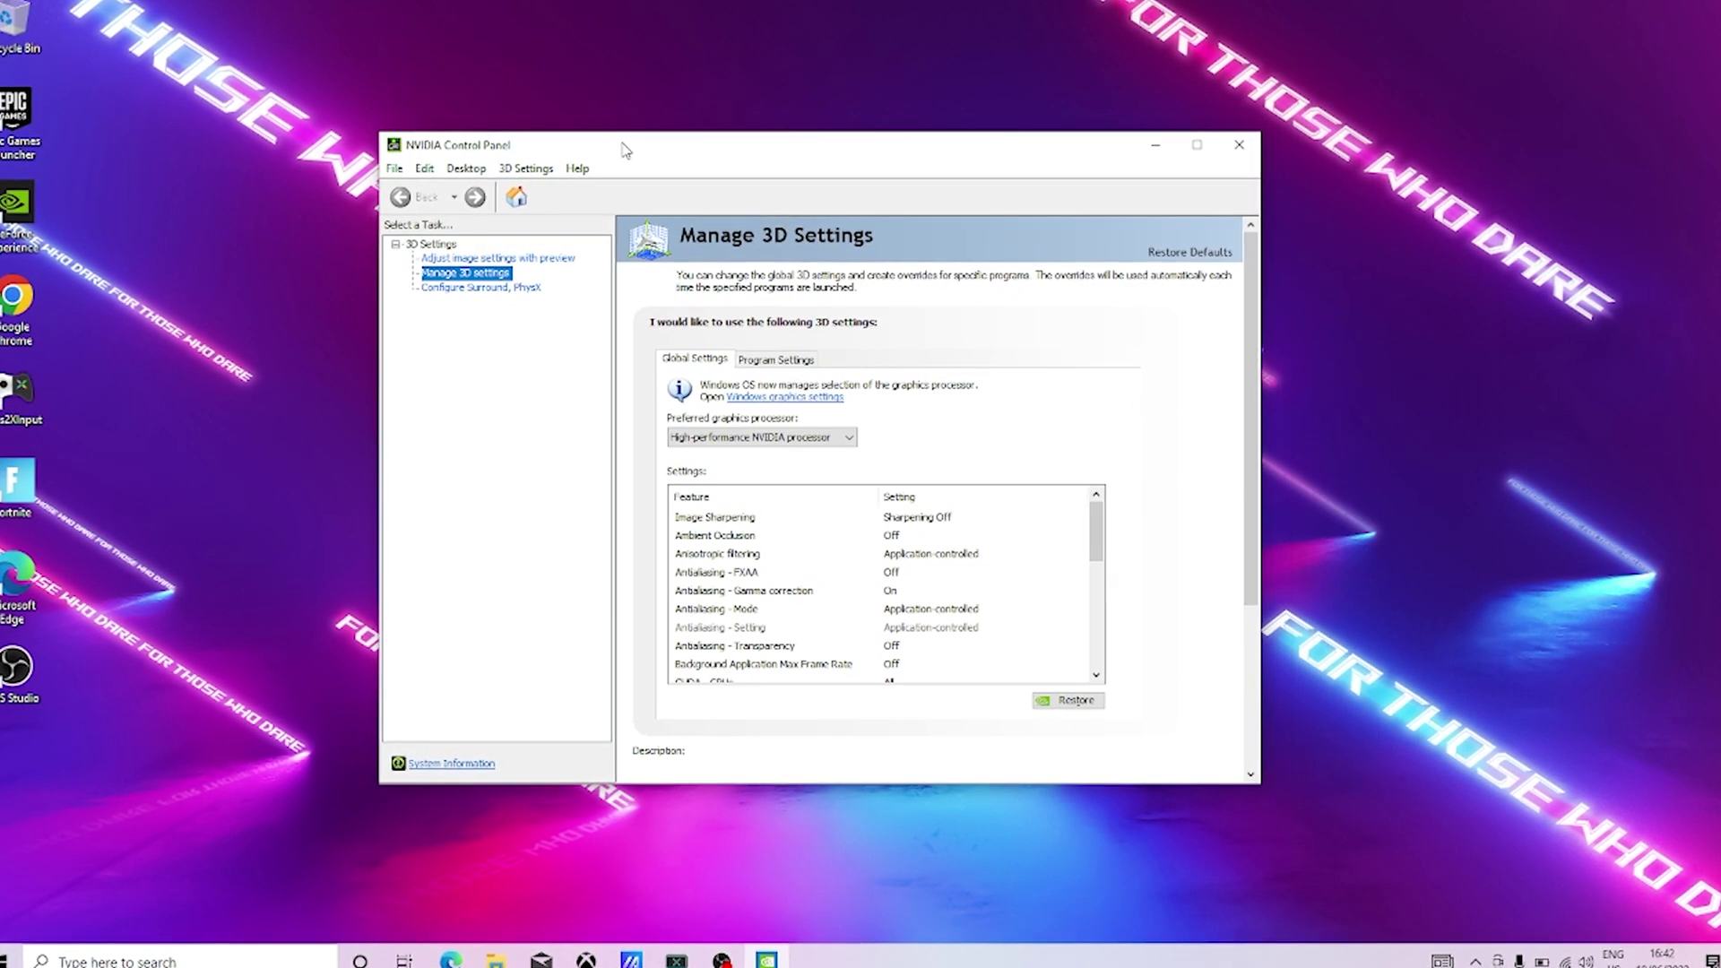
Set the global preferred graphics processor to High-performance NVIDIA processor.
click(721, 437)
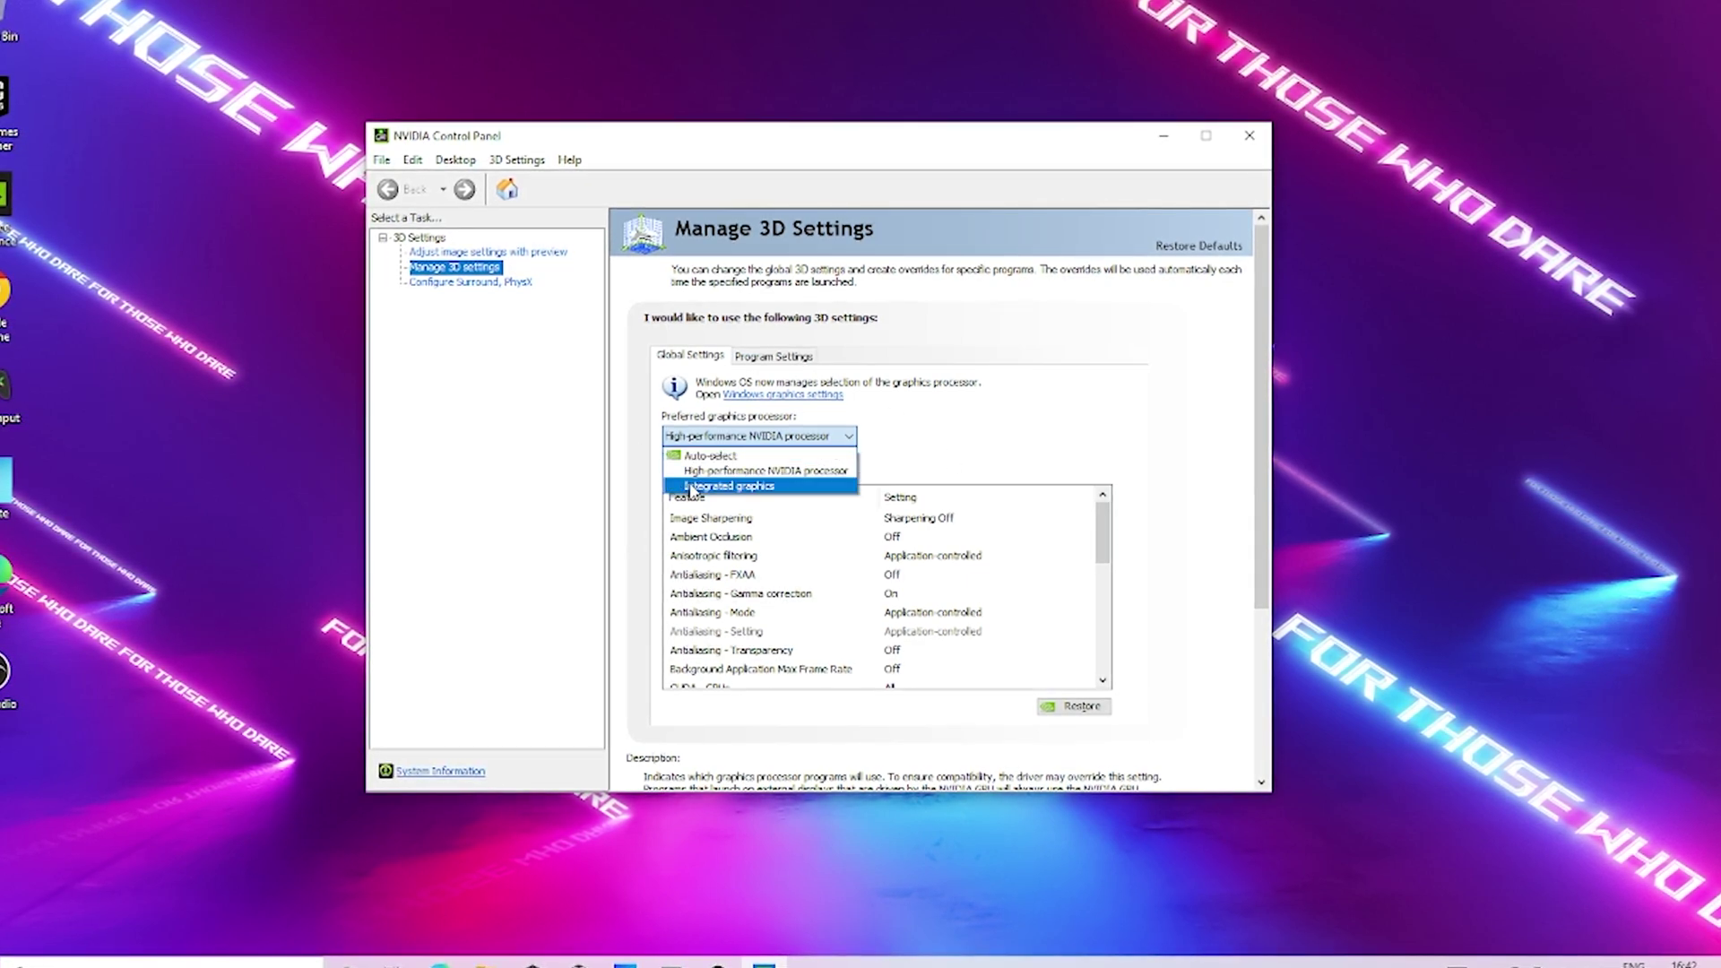
click(909, 466)
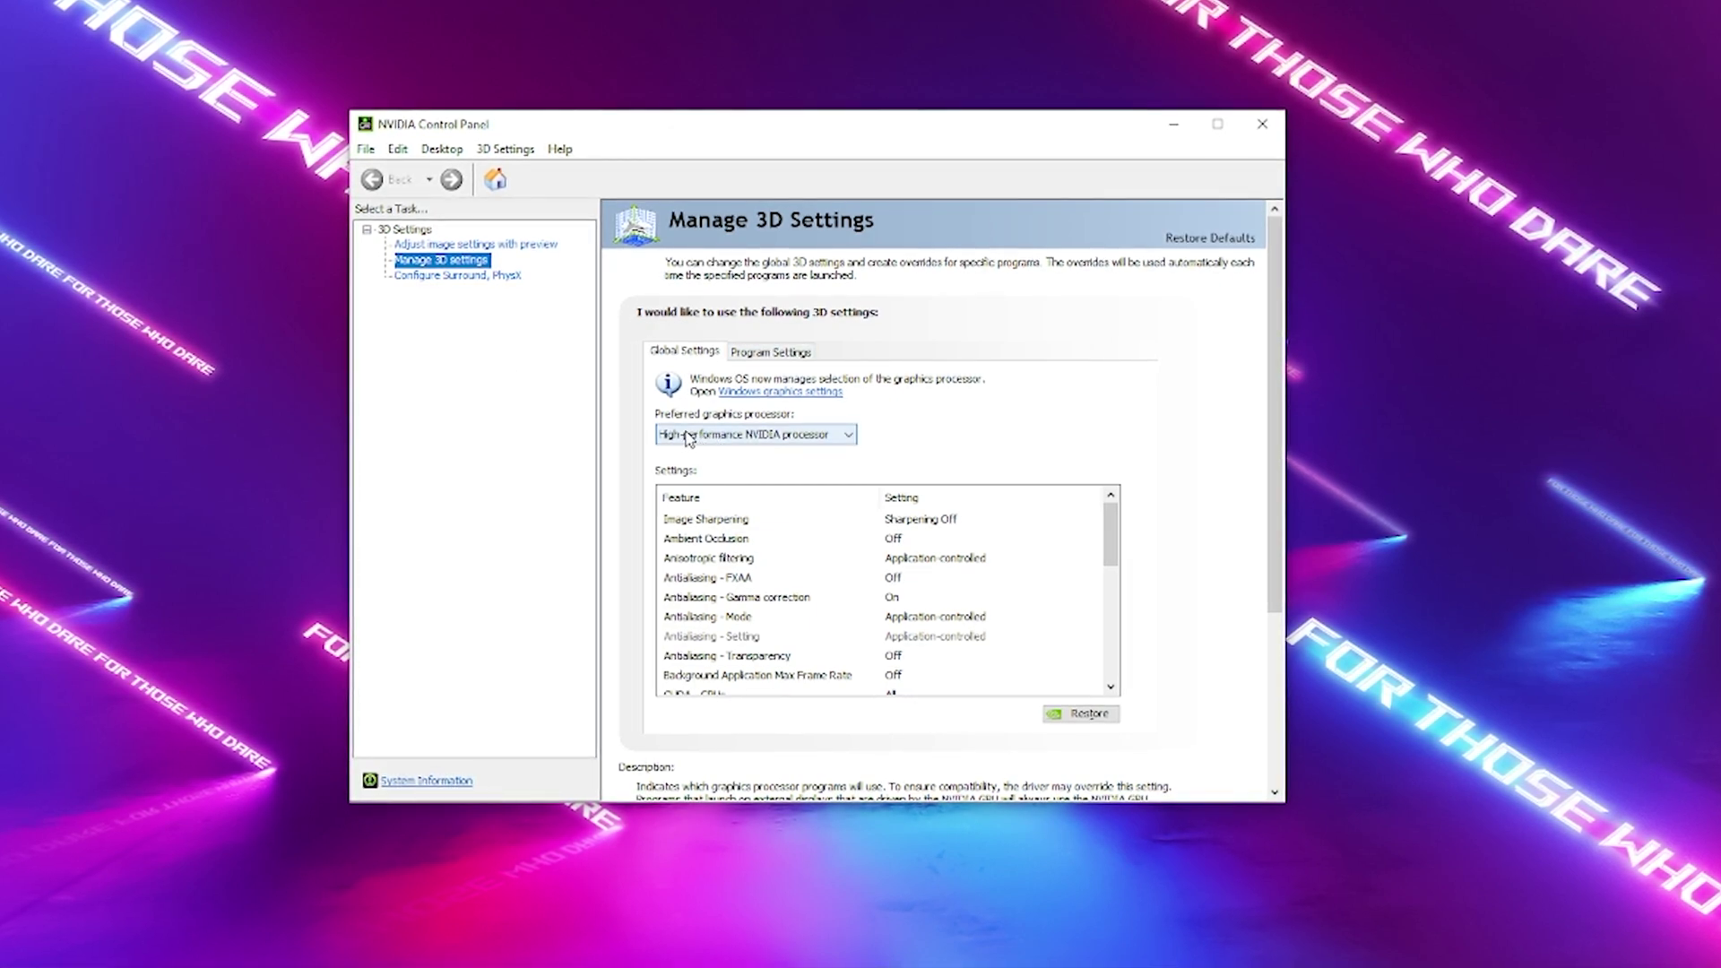
click(743, 437)
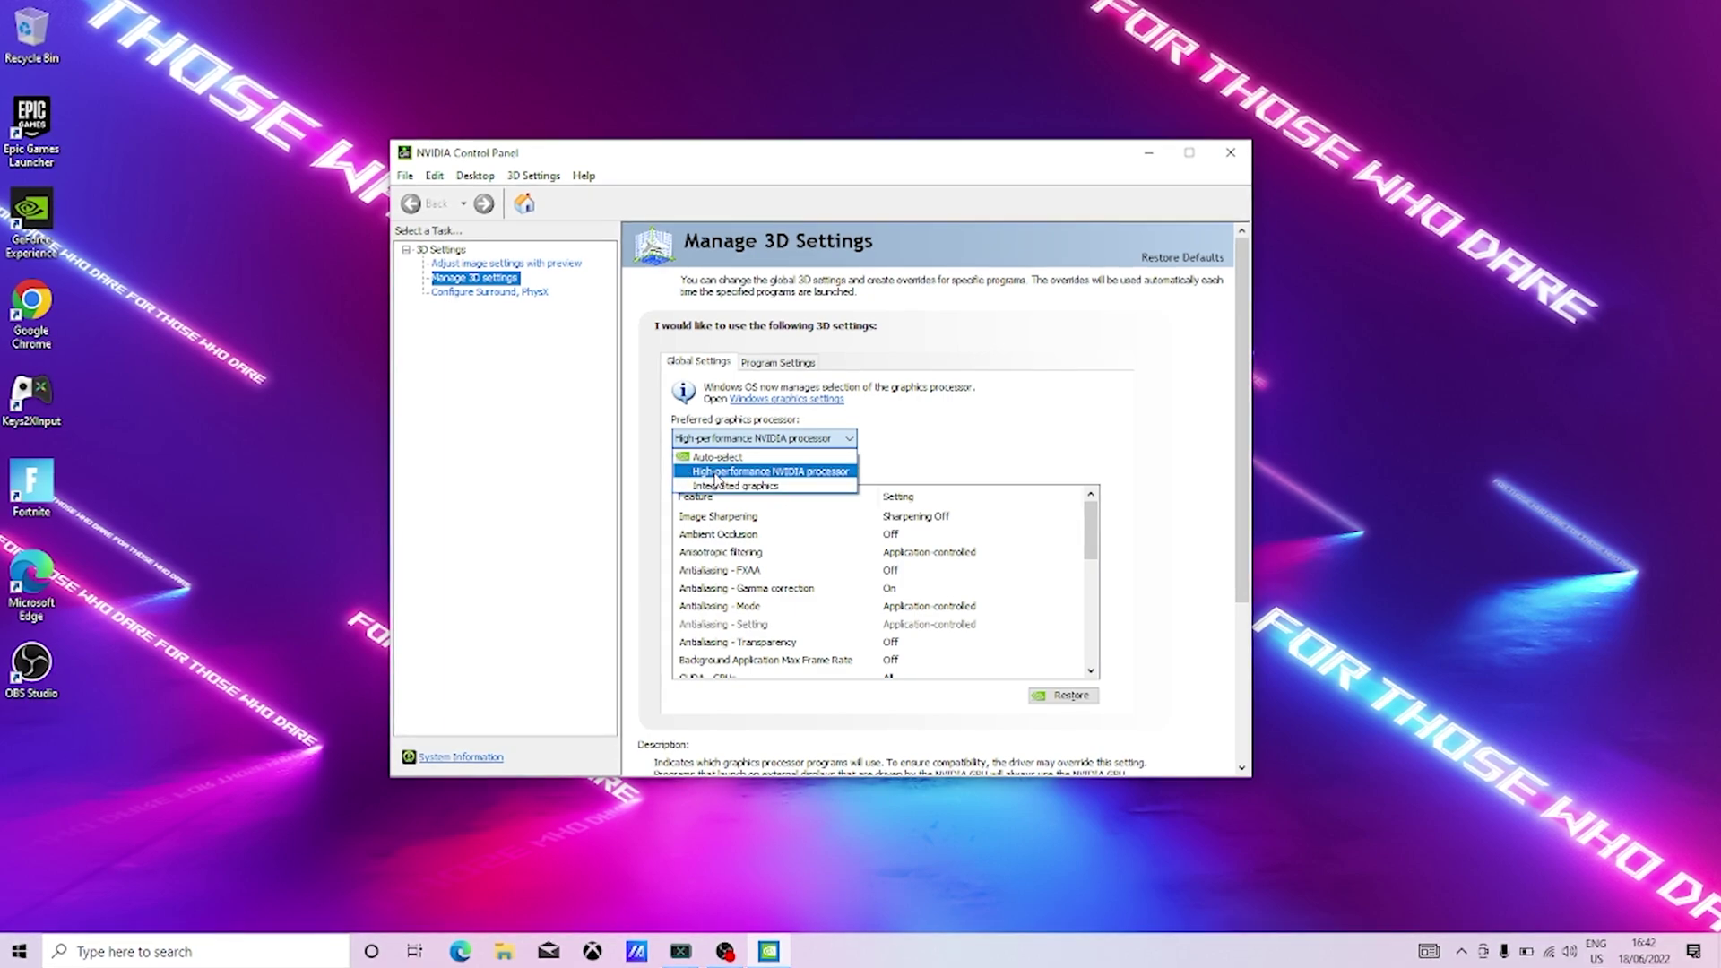
click(715, 475)
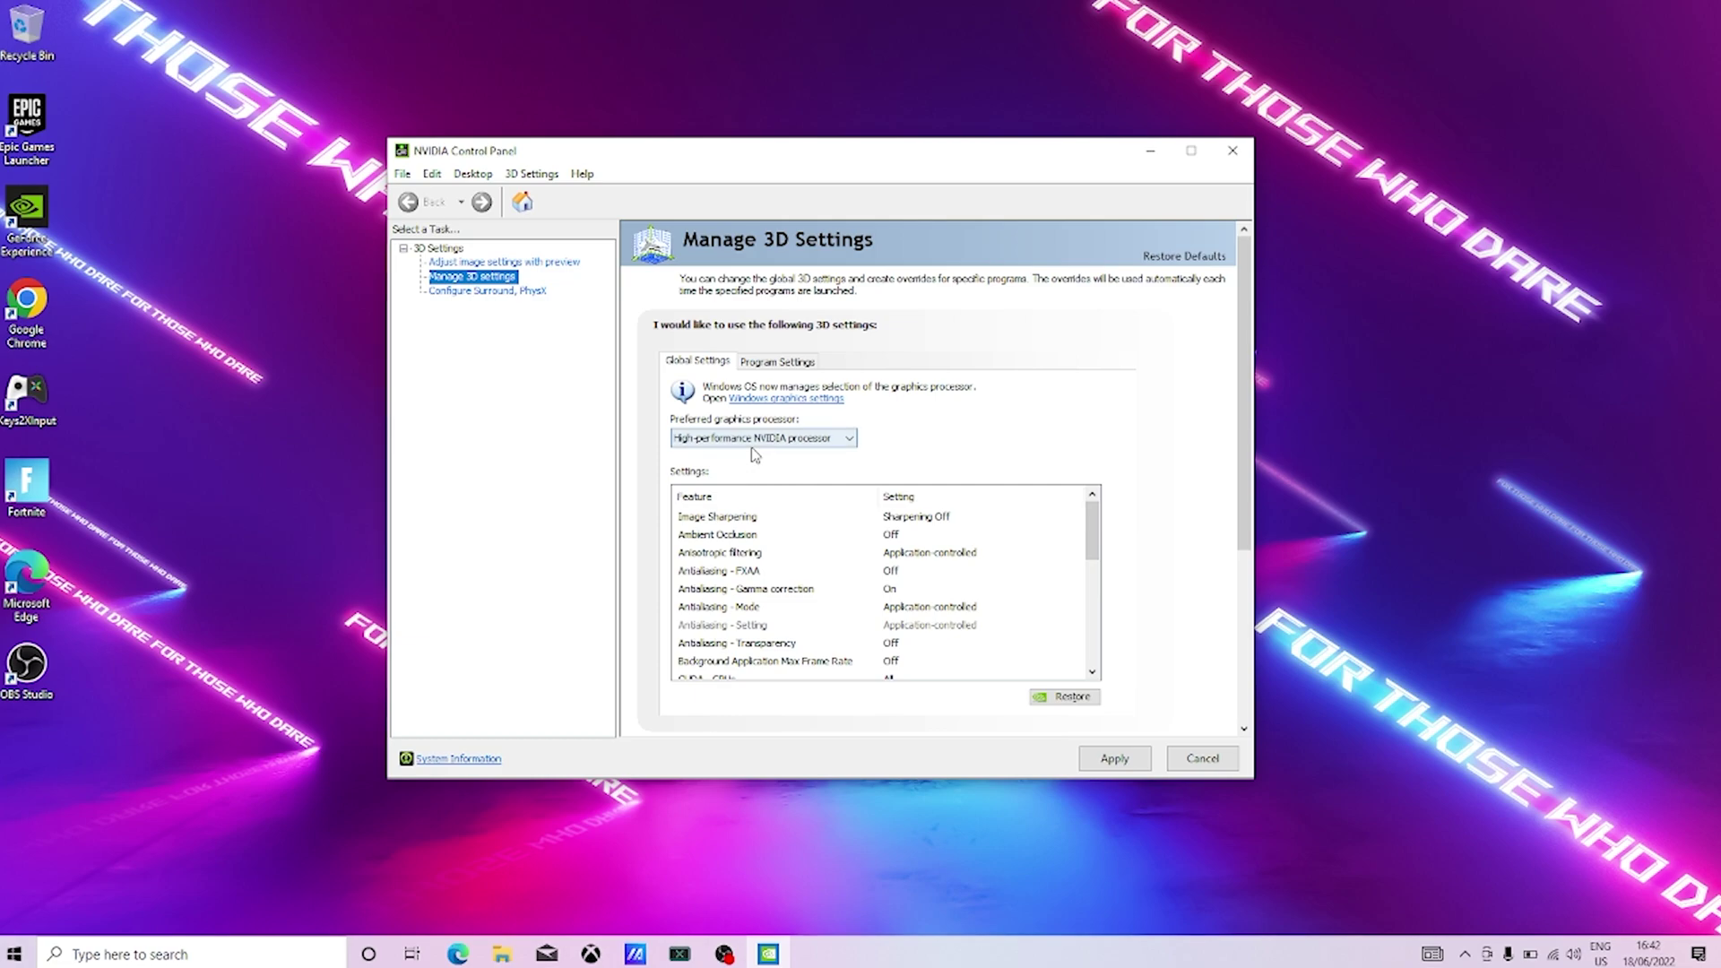
In Program Settings, set Fortnite to use the High-performance NVIDIA processor.
click(769, 365)
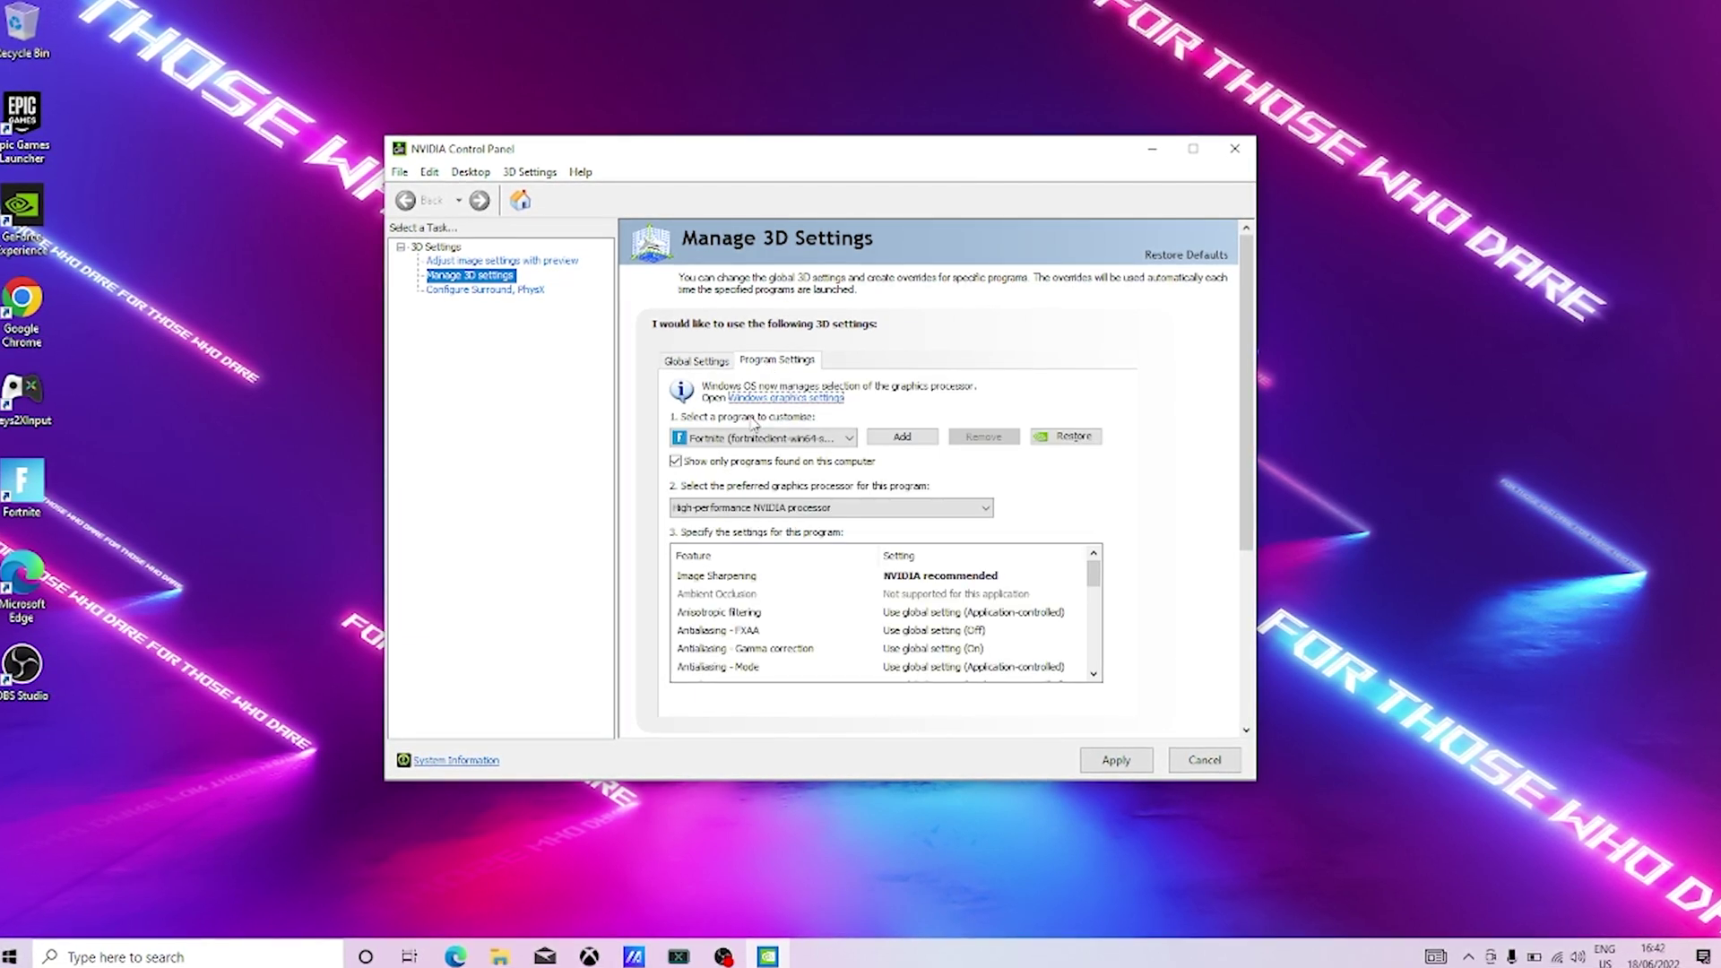
click(731, 442)
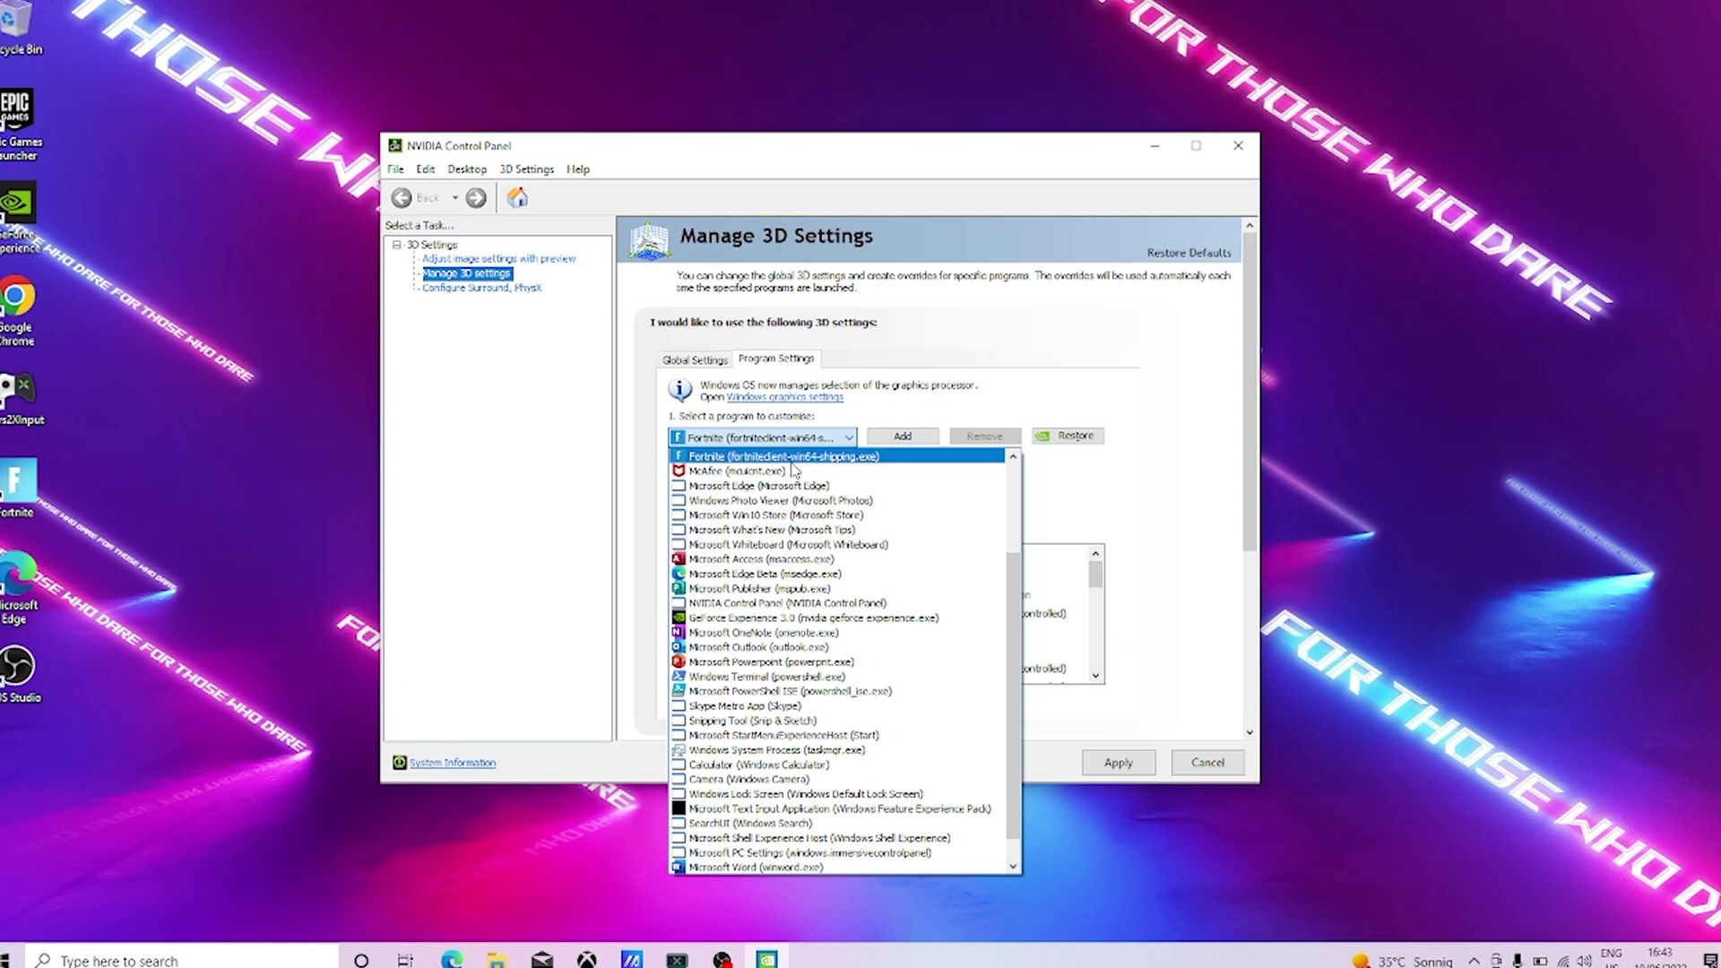
click(865, 448)
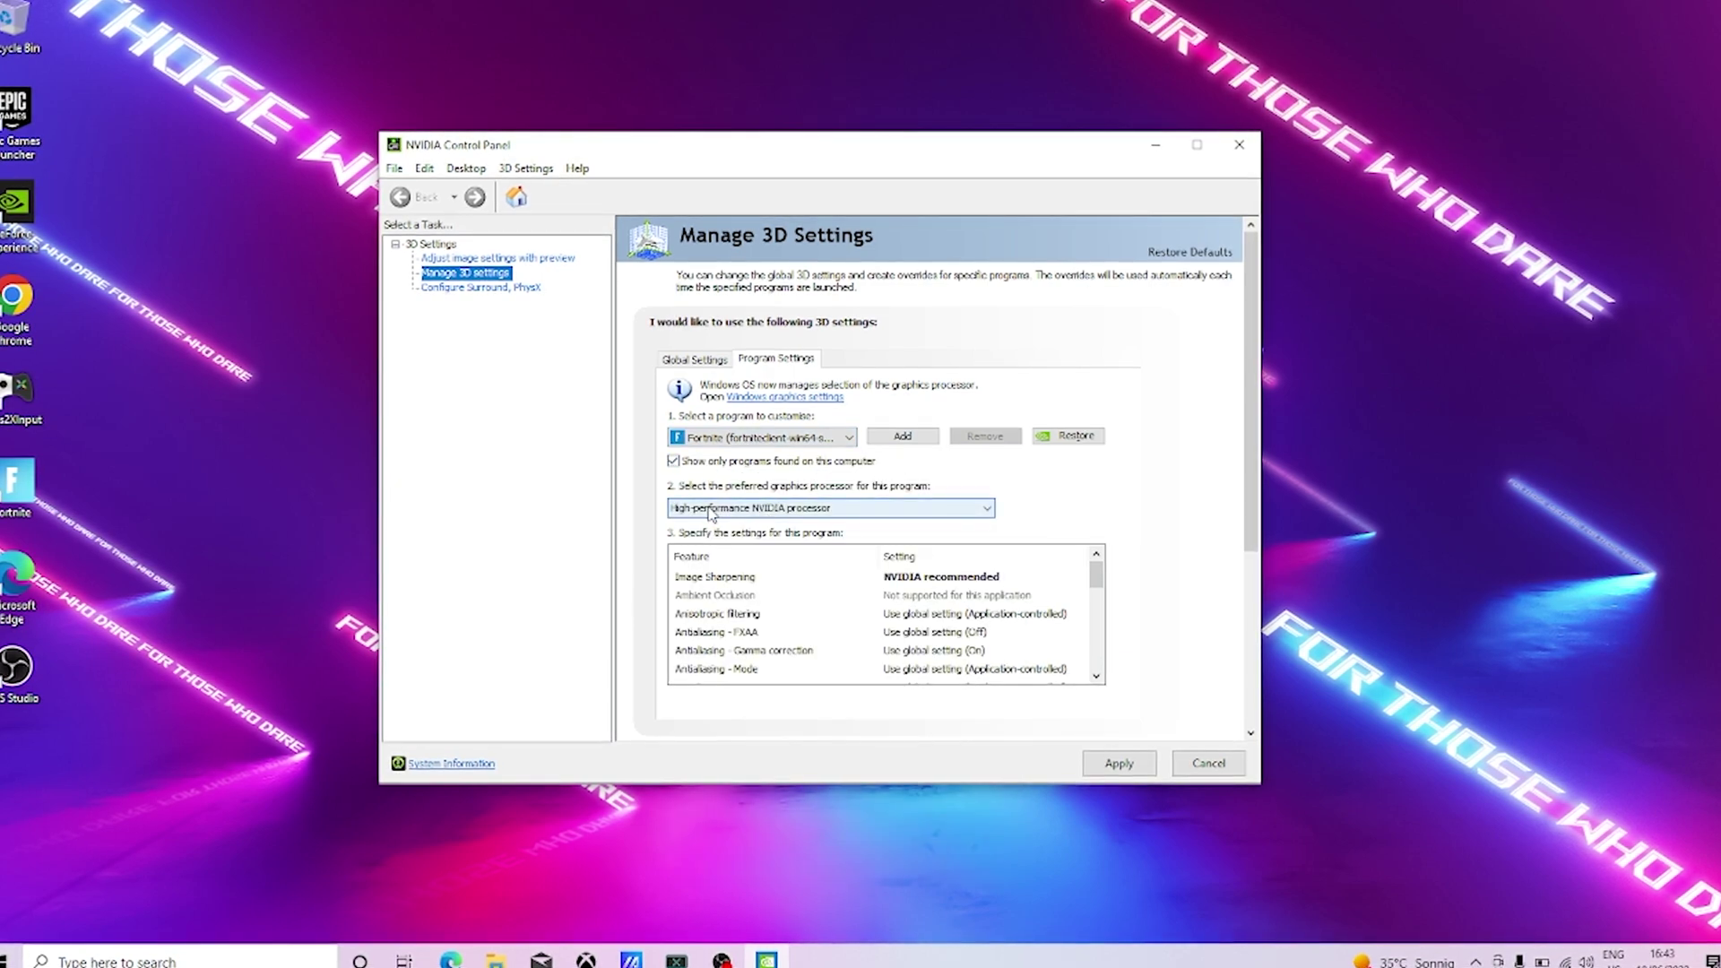
click(742, 508)
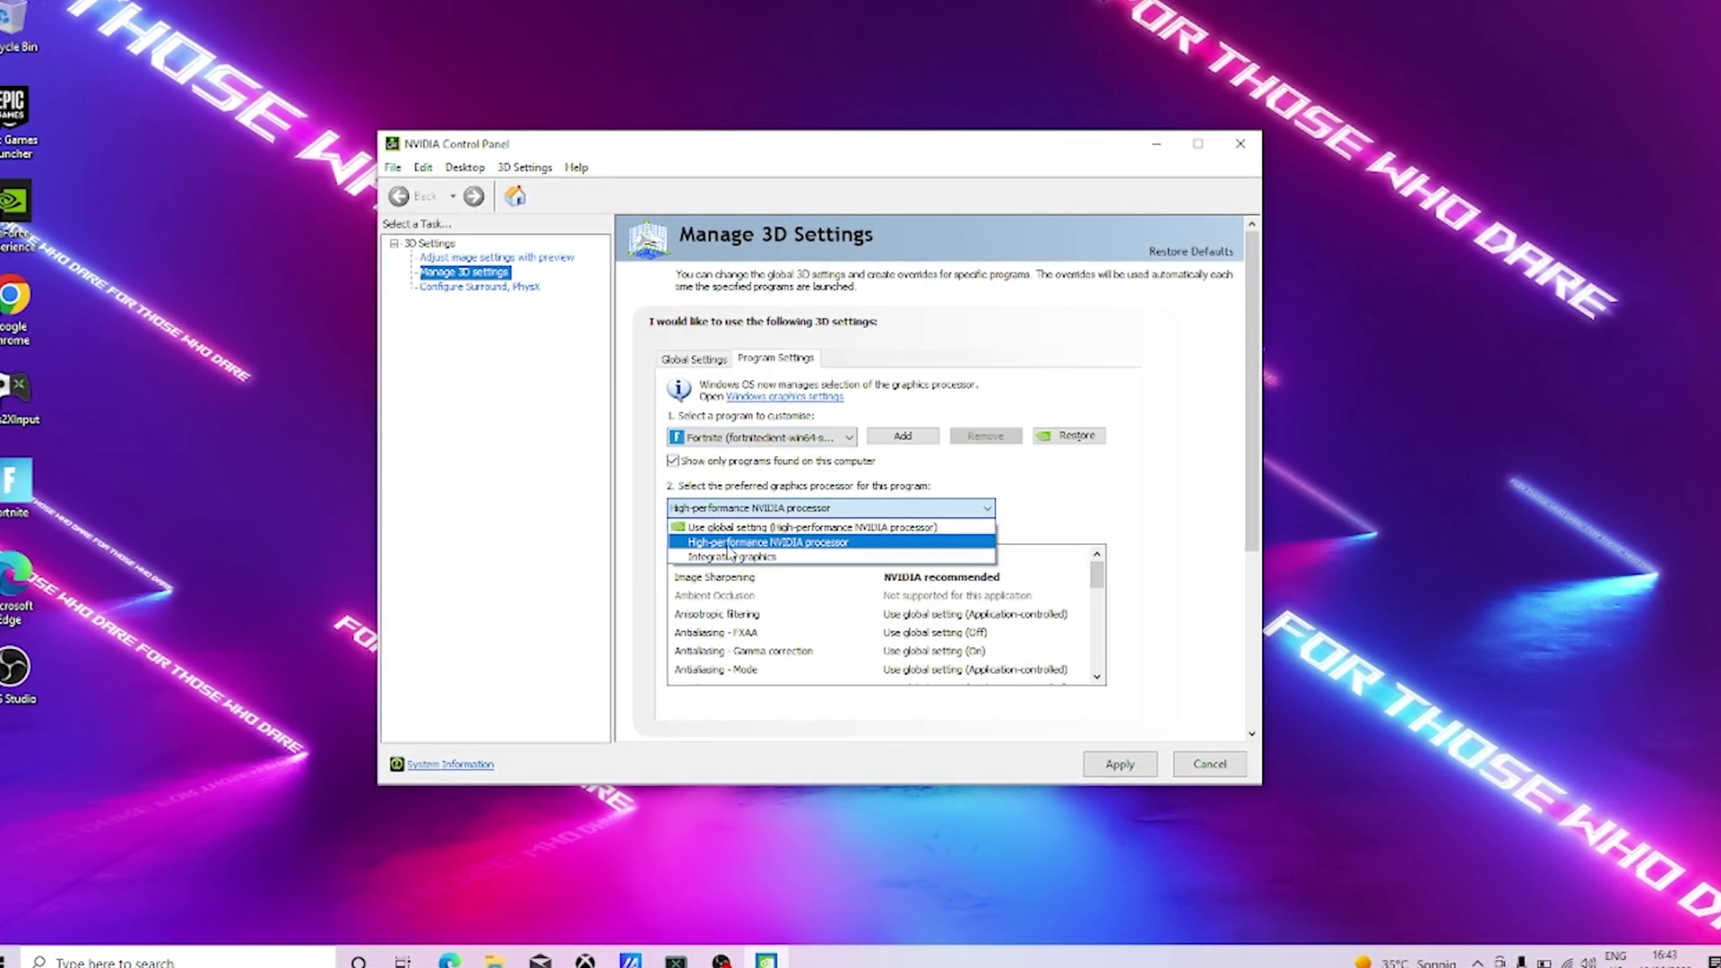
click(787, 543)
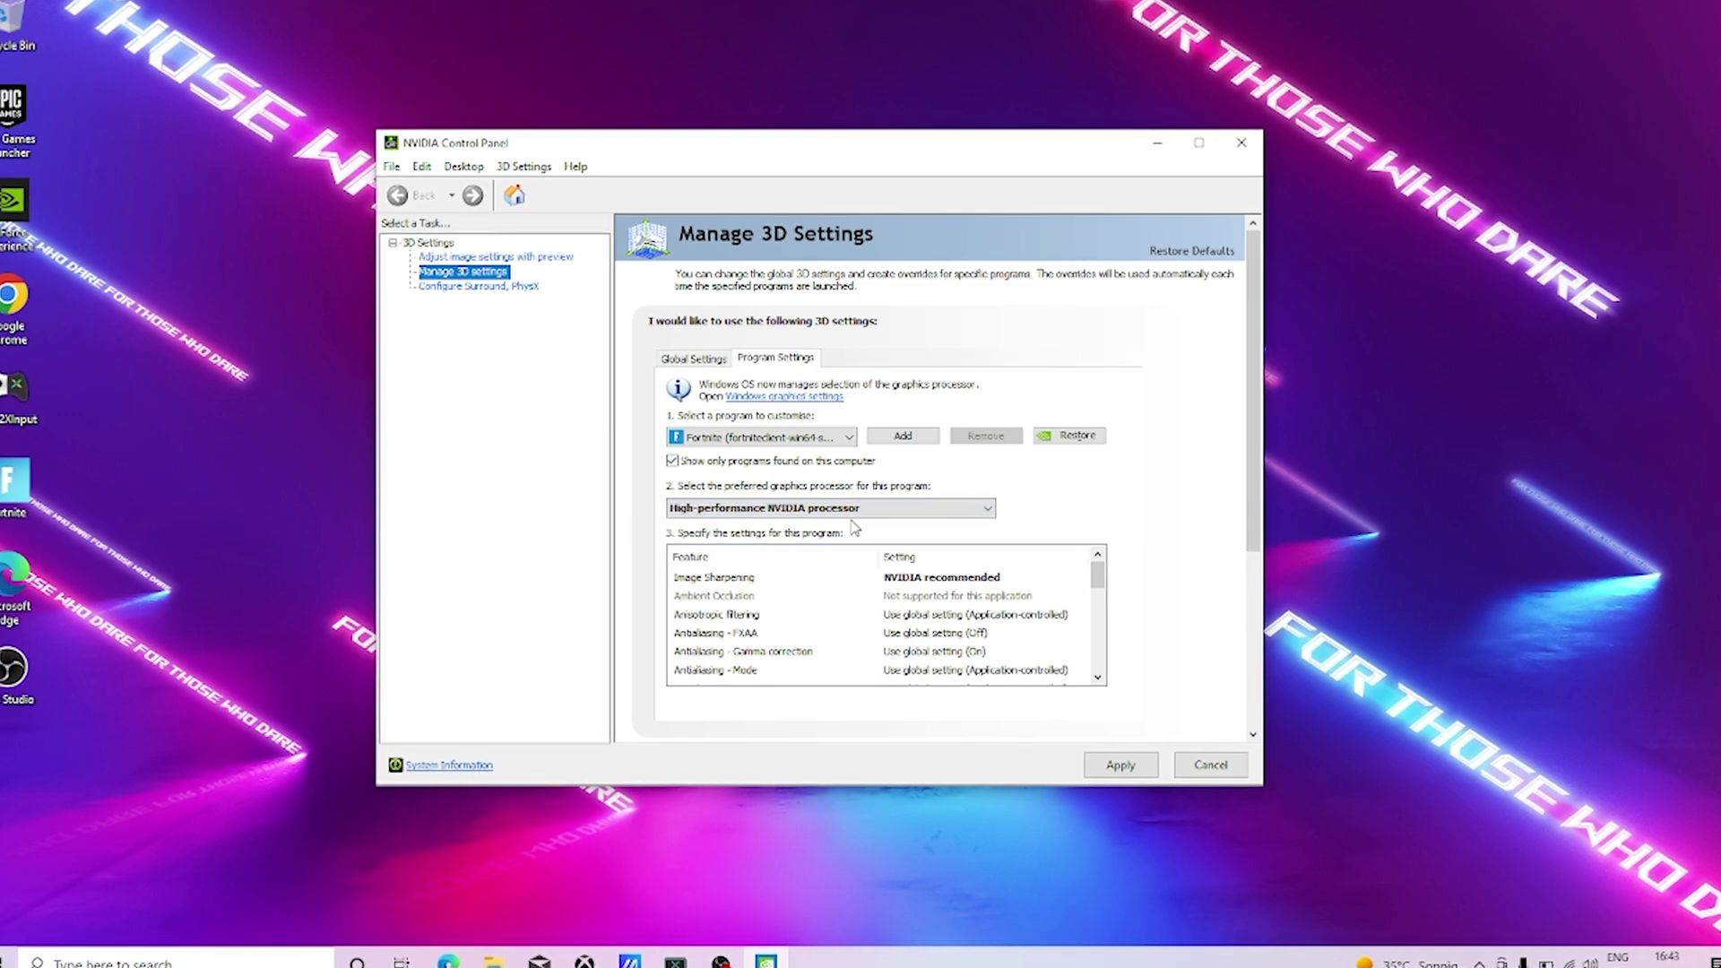
Start adding another program to customise, then cancel without adding anything.
click(903, 436)
scroll(833, 403, down, 10)
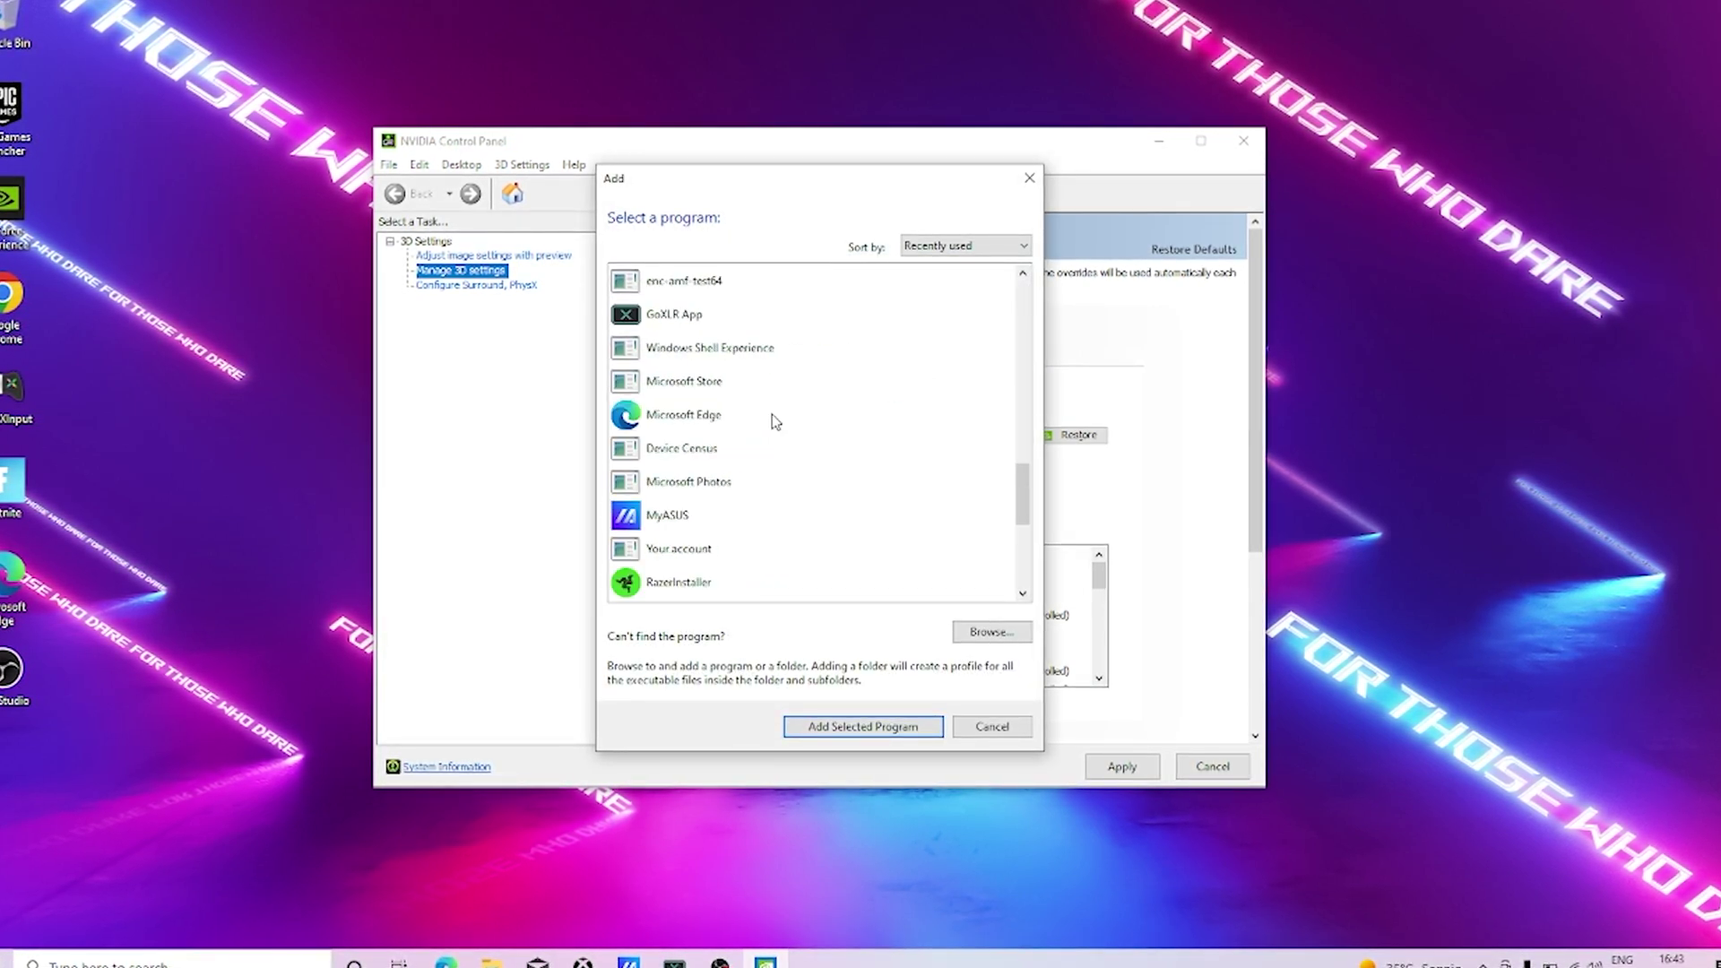
scroll(772, 417, up, 10)
click(992, 632)
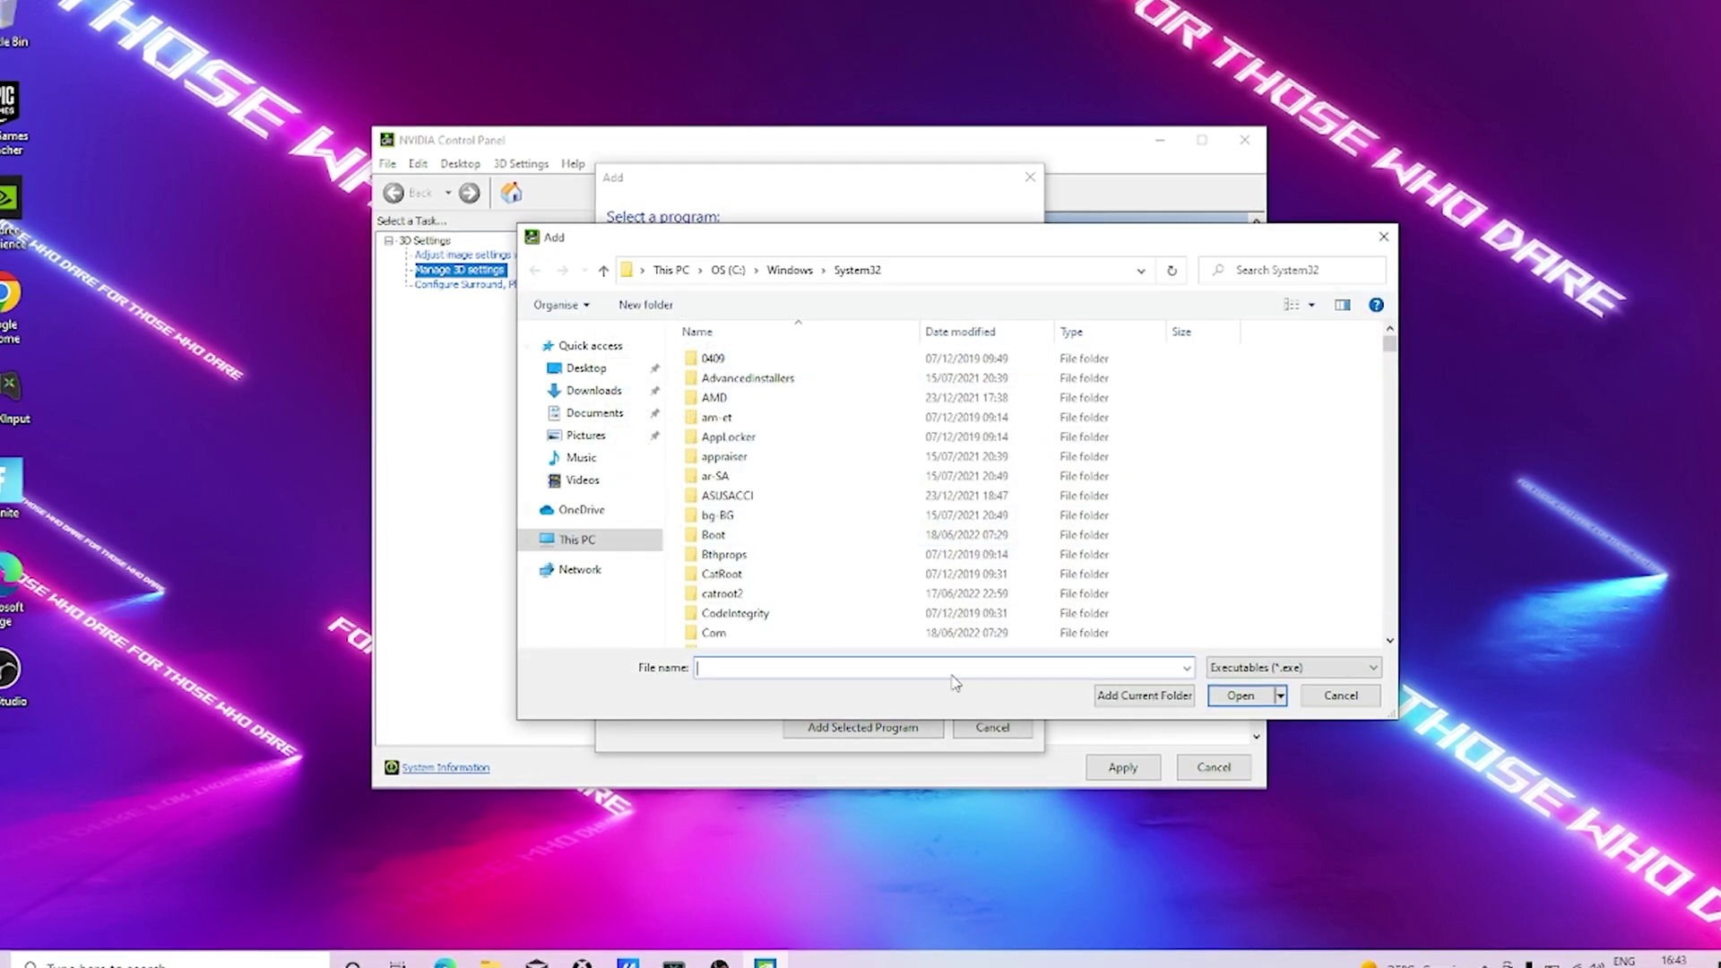
click(1383, 235)
click(1029, 176)
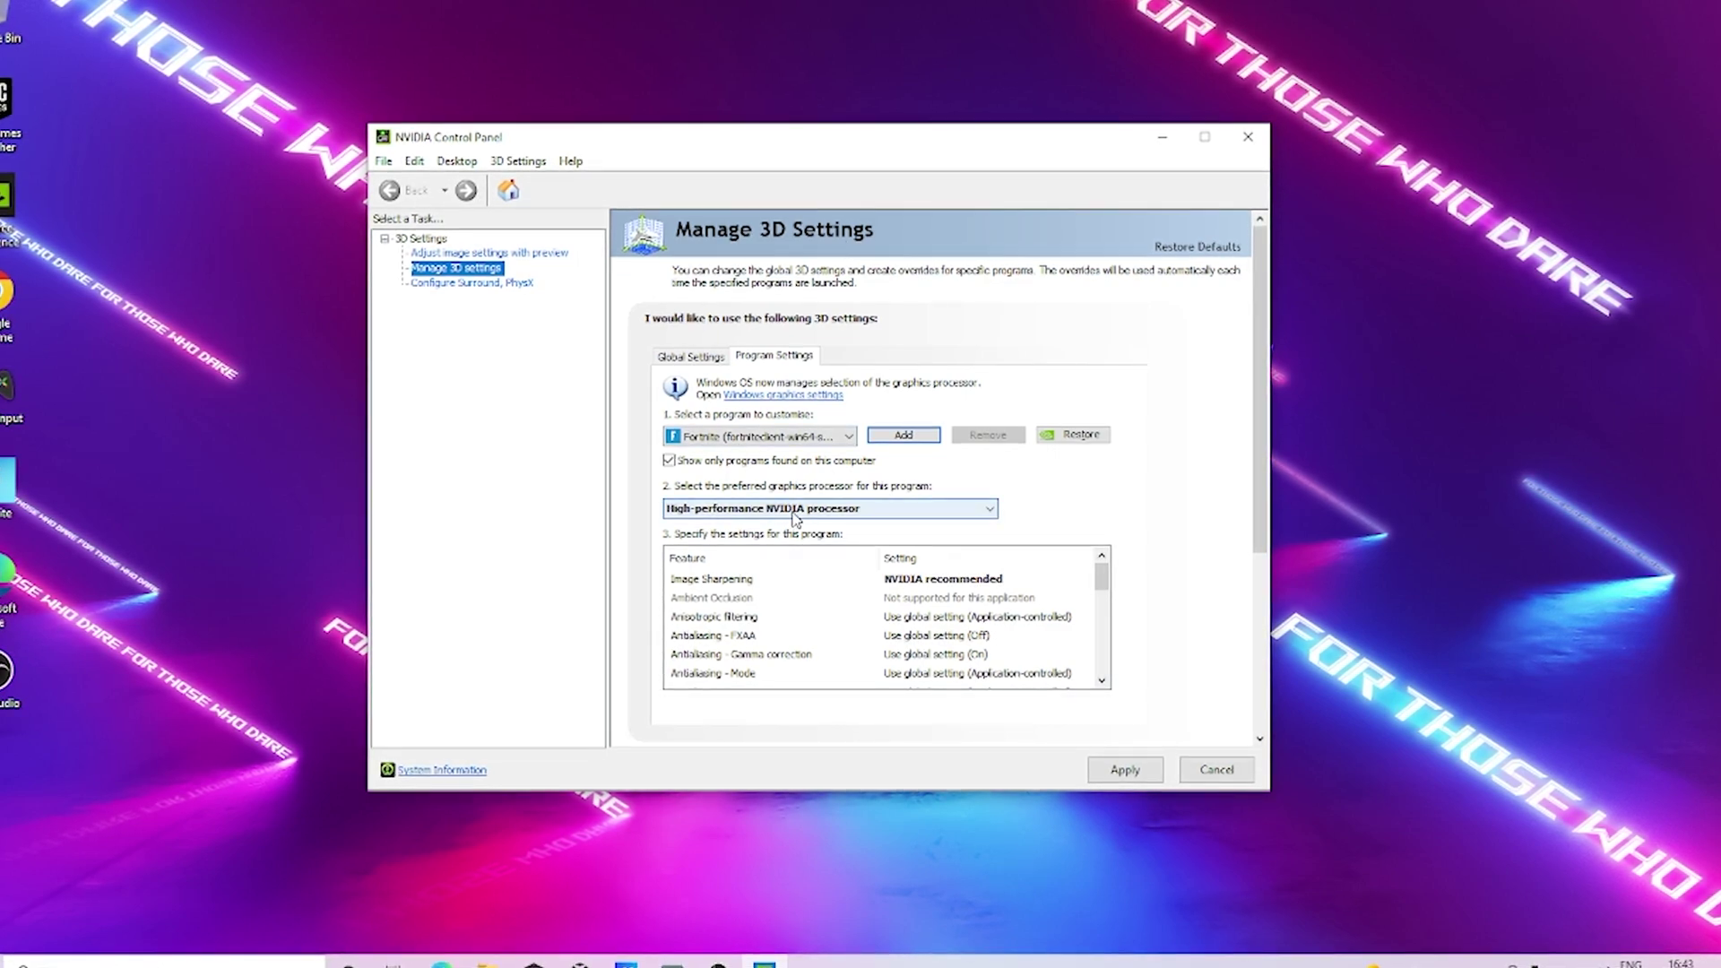
Back in Global Settings, leave Low Latency Mode set to Off.
click(690, 356)
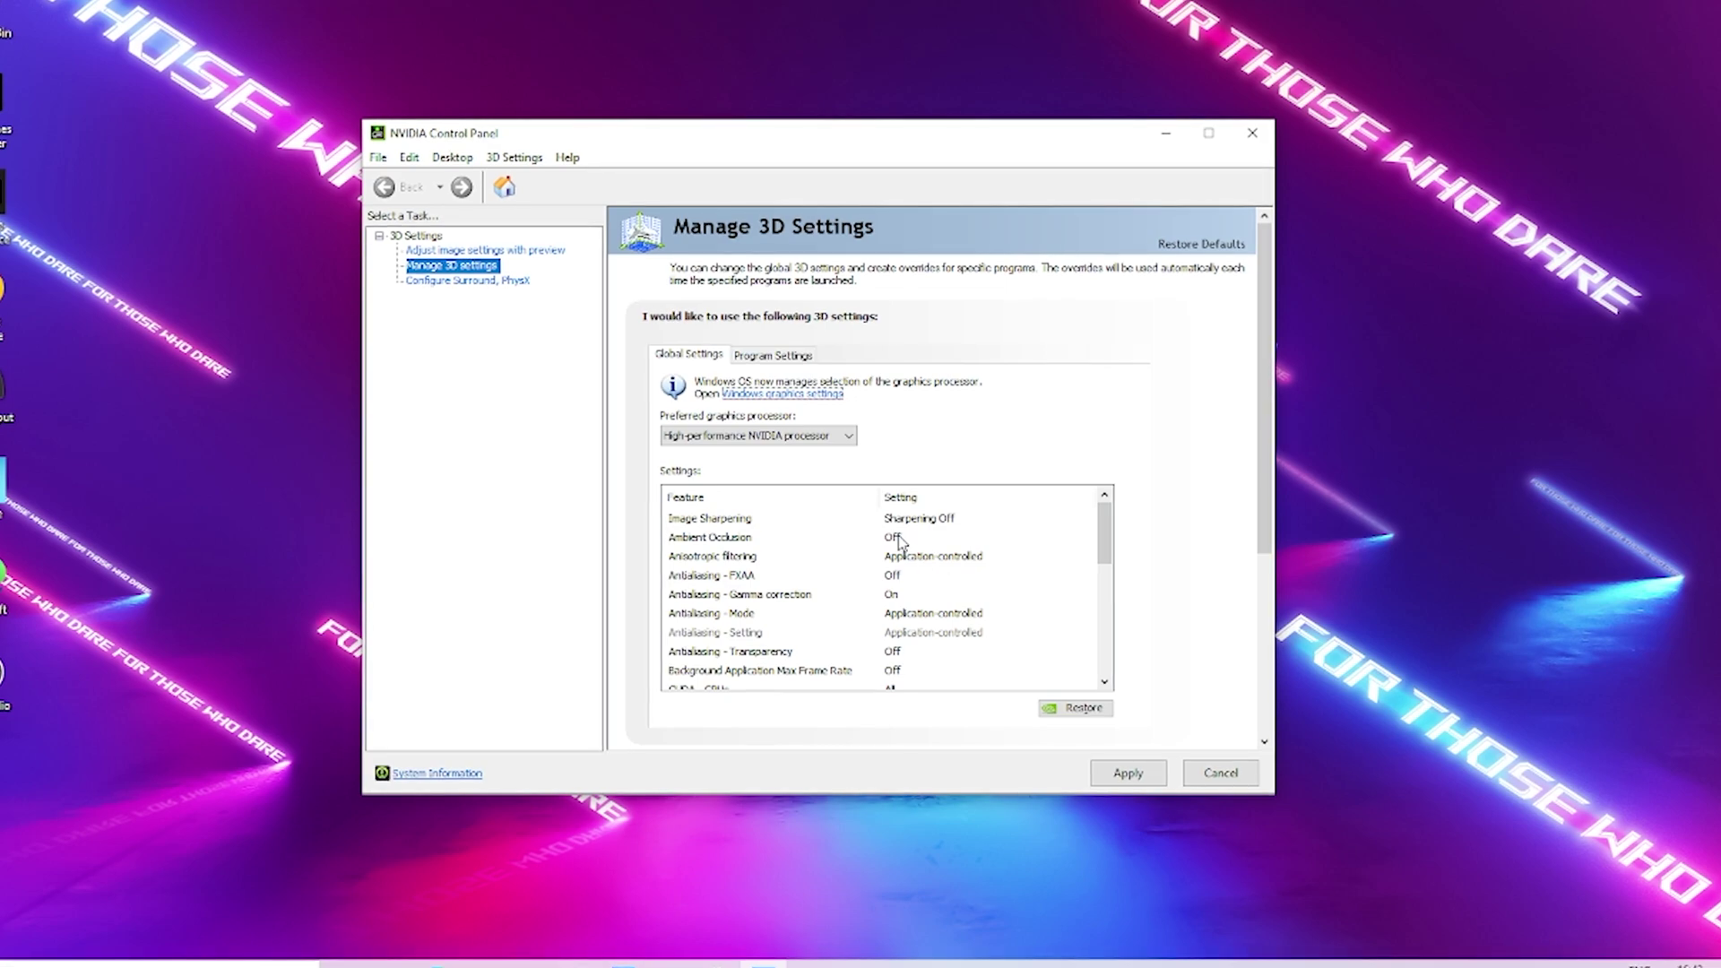
scroll(833, 580, down, 2)
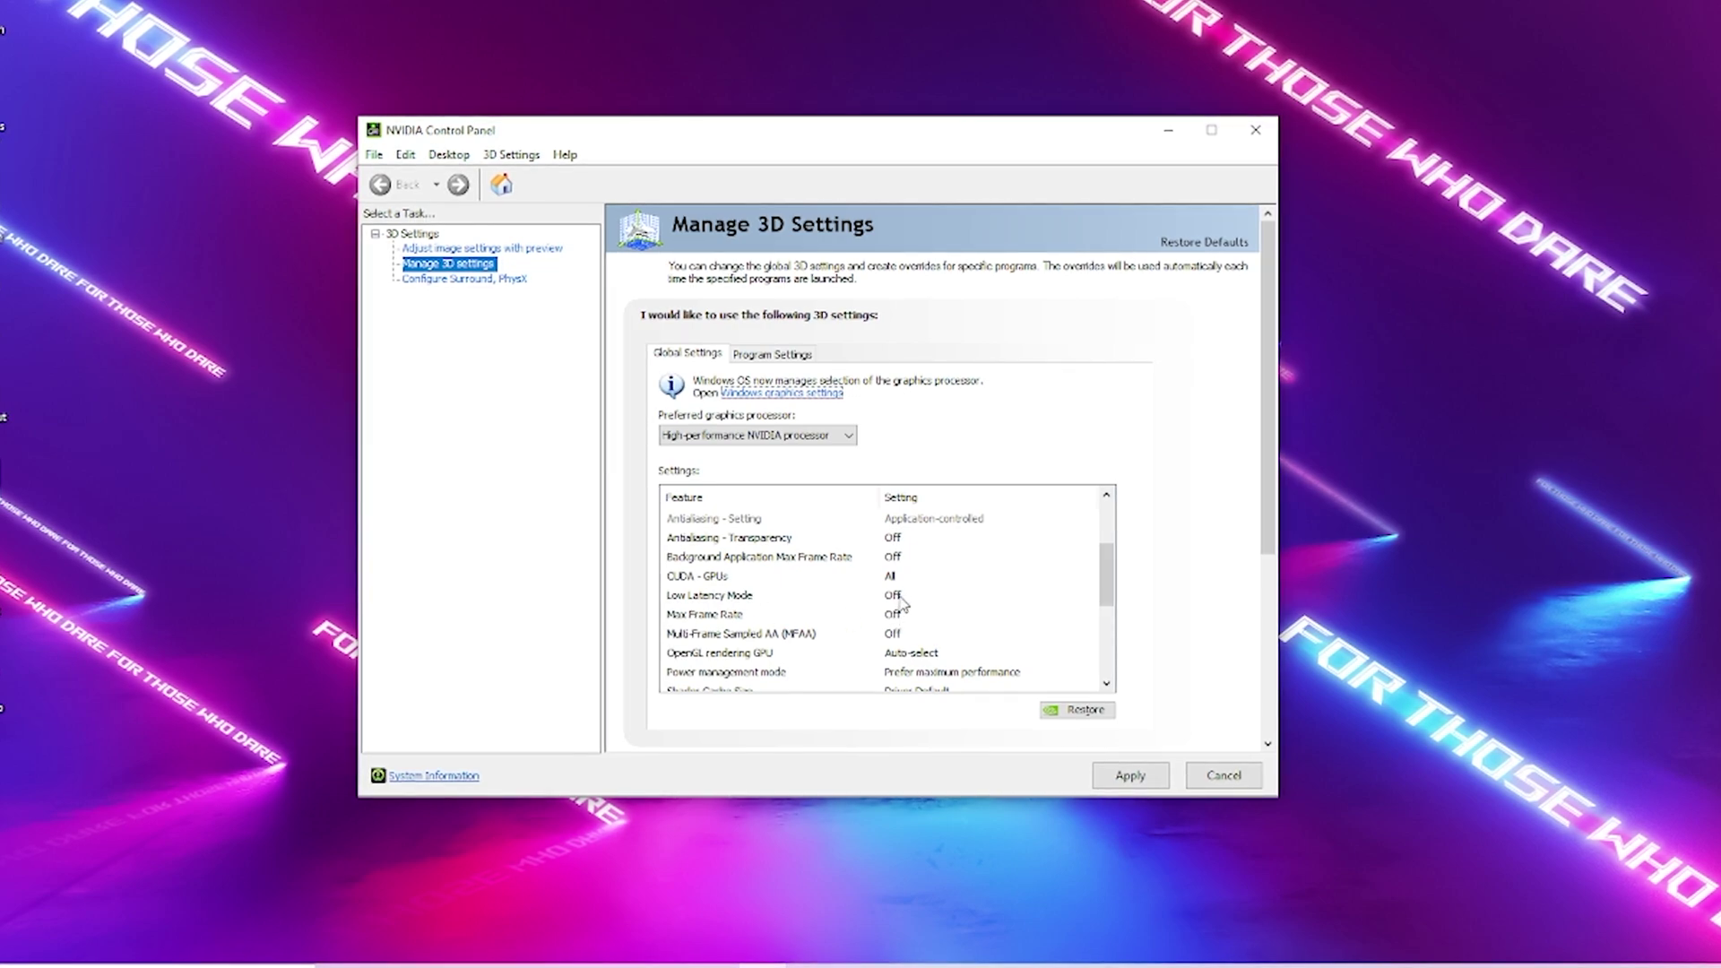
click(895, 596)
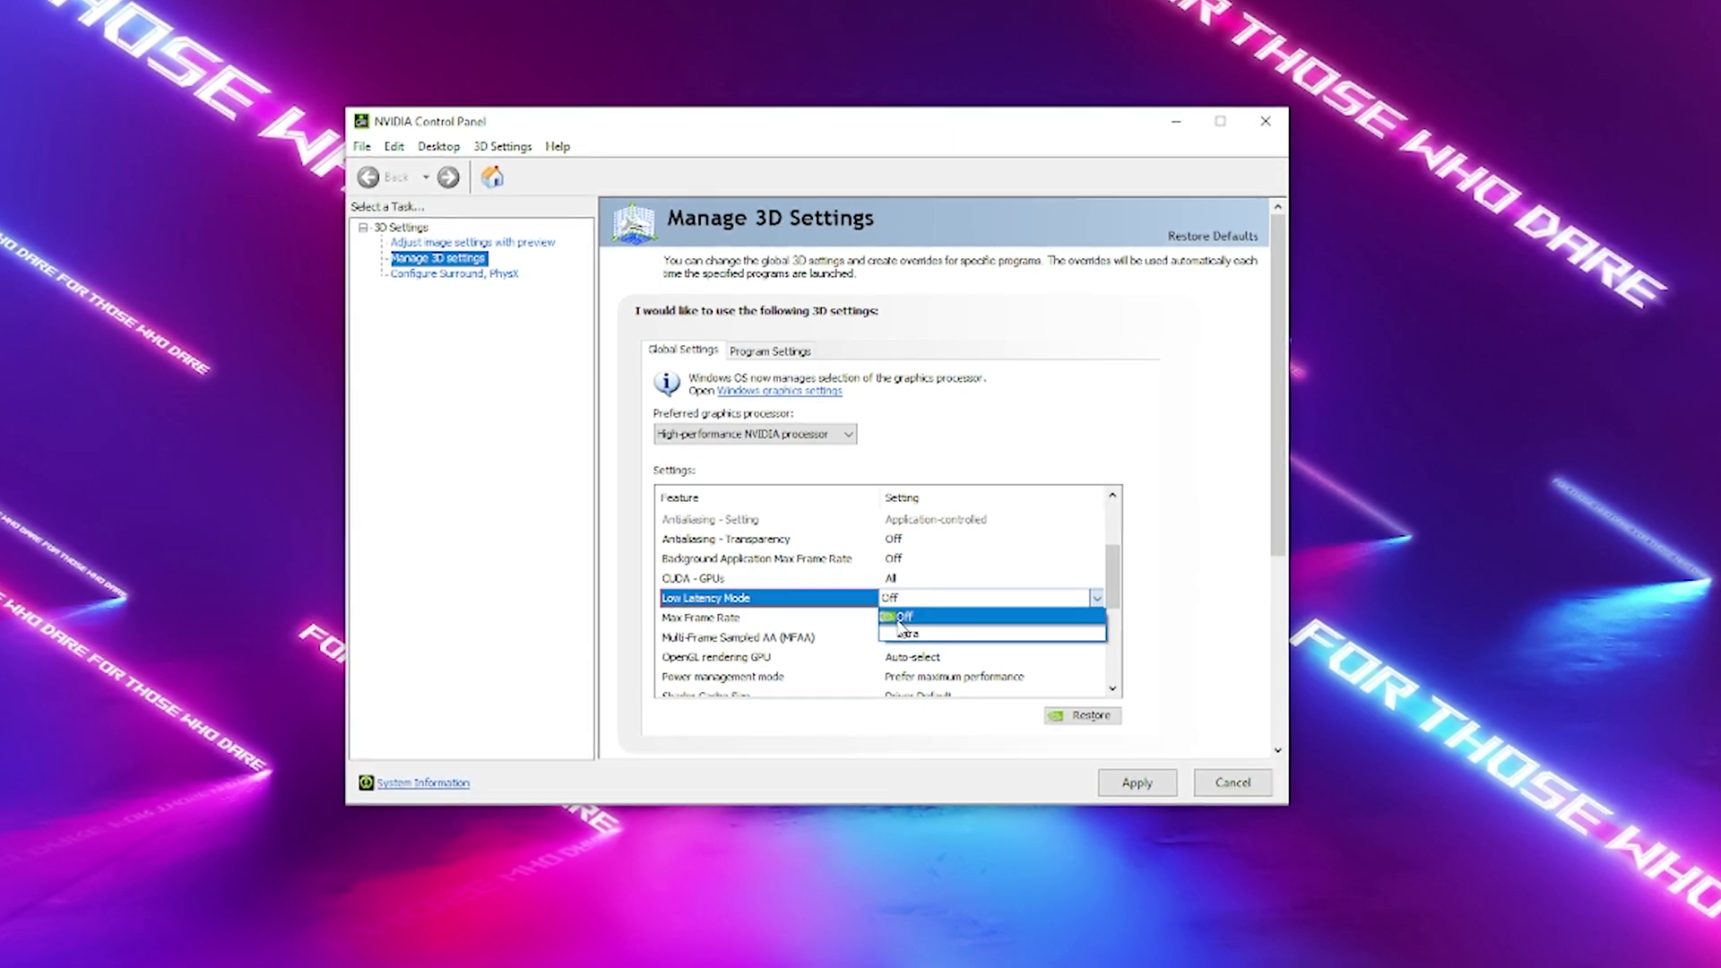
click(903, 617)
scroll(923, 627, down, 2)
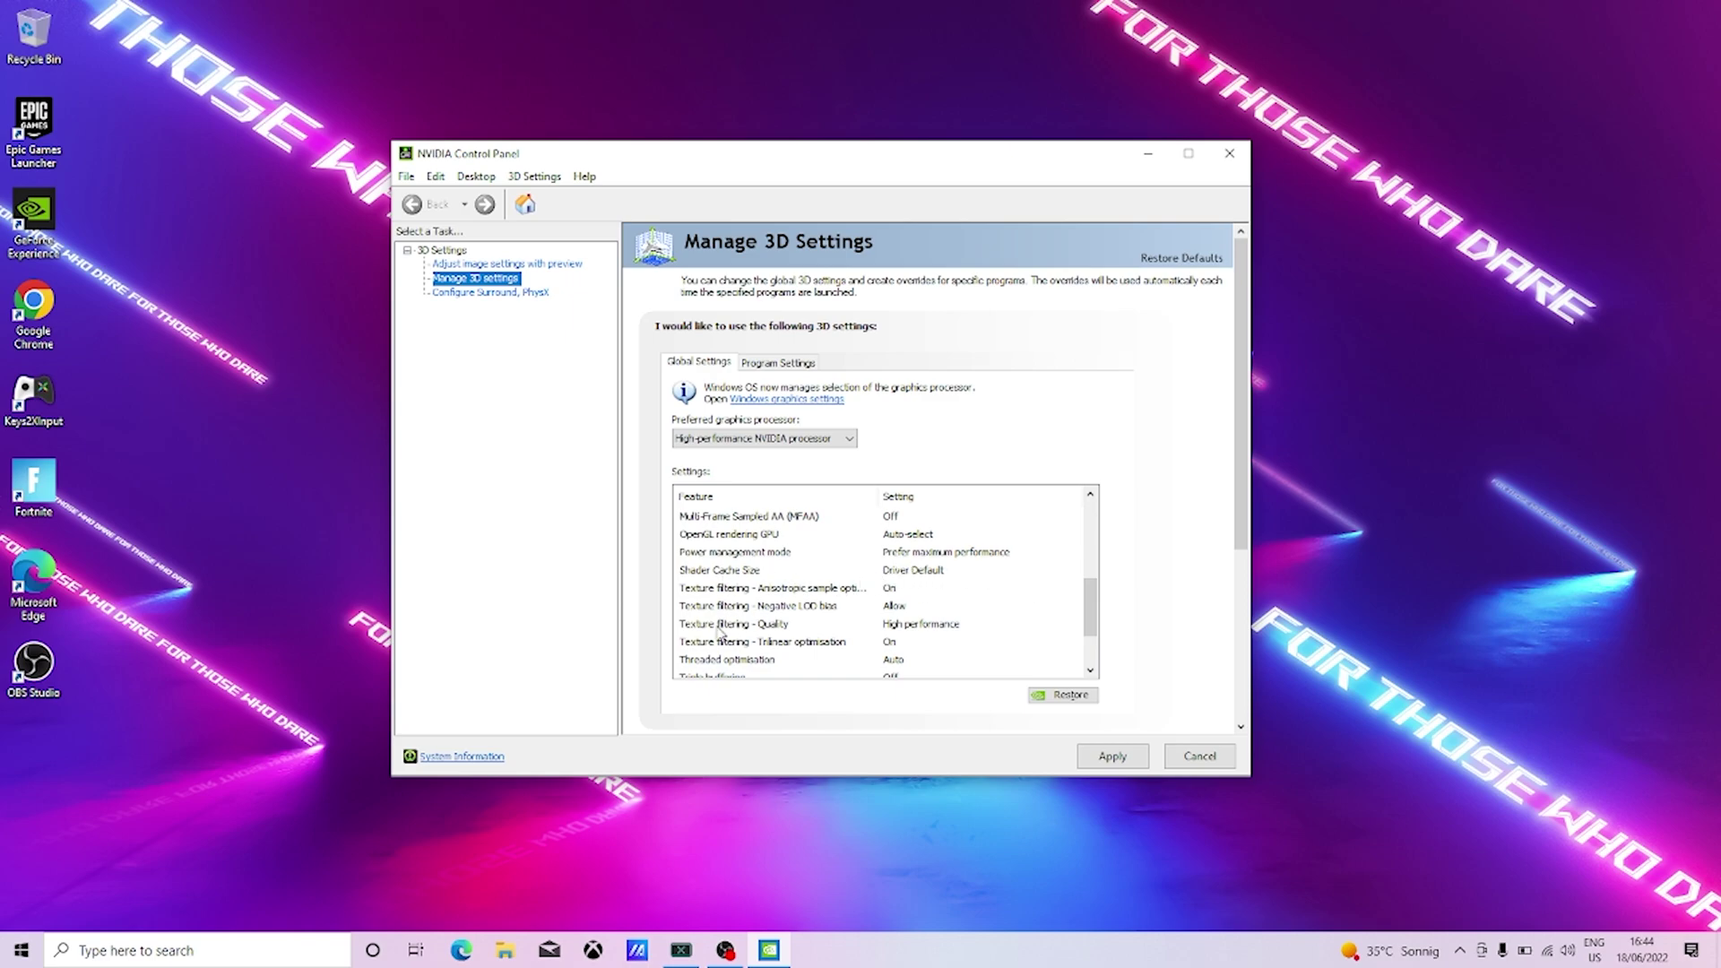
Set Texture filtering - Quality to High performance and leave Vertical sync on Use the 3D application setting.
click(905, 631)
click(905, 631)
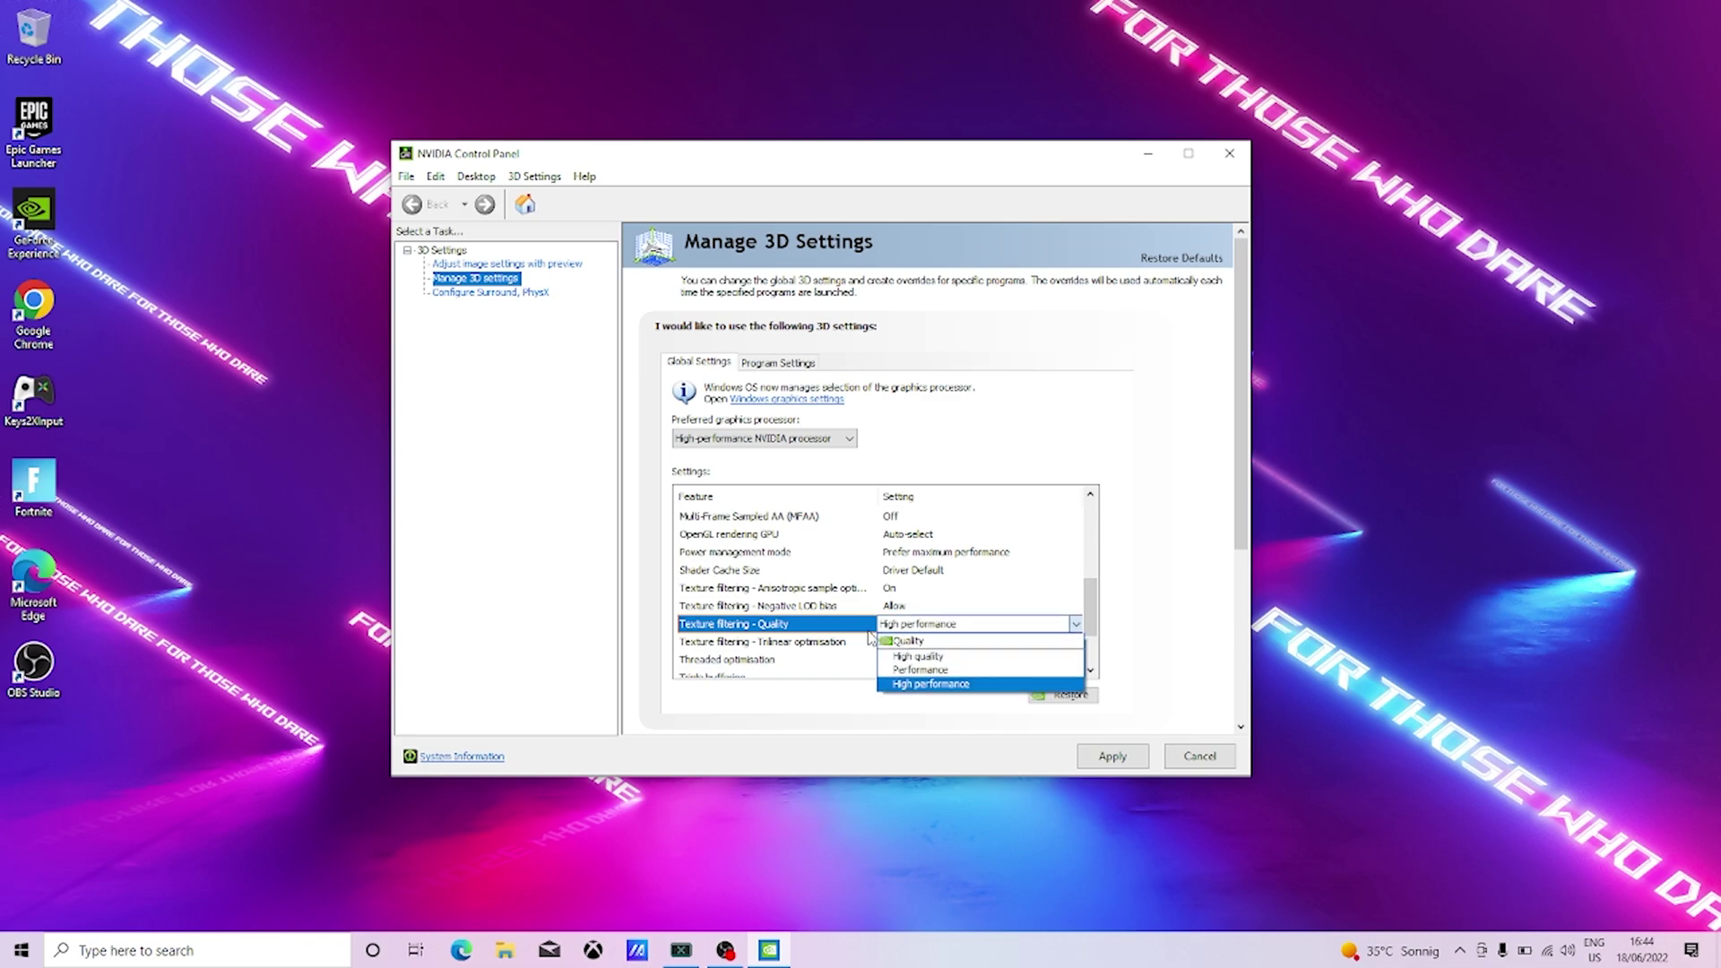
click(909, 684)
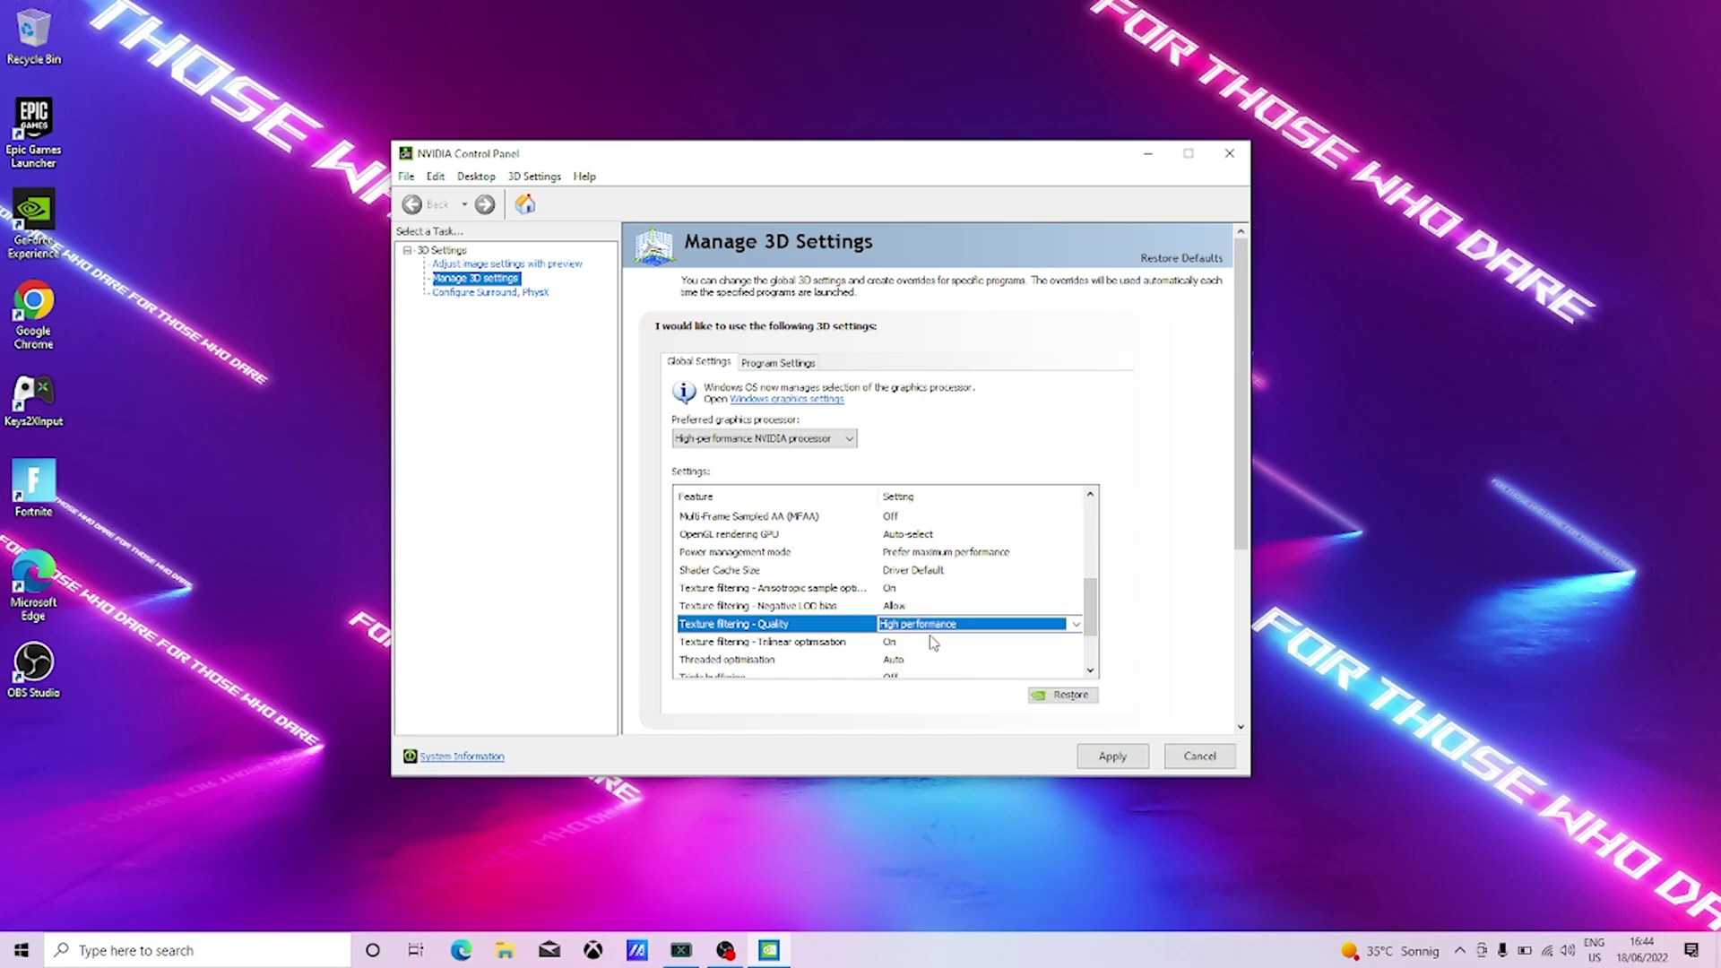
scroll(1090, 619, down, 2)
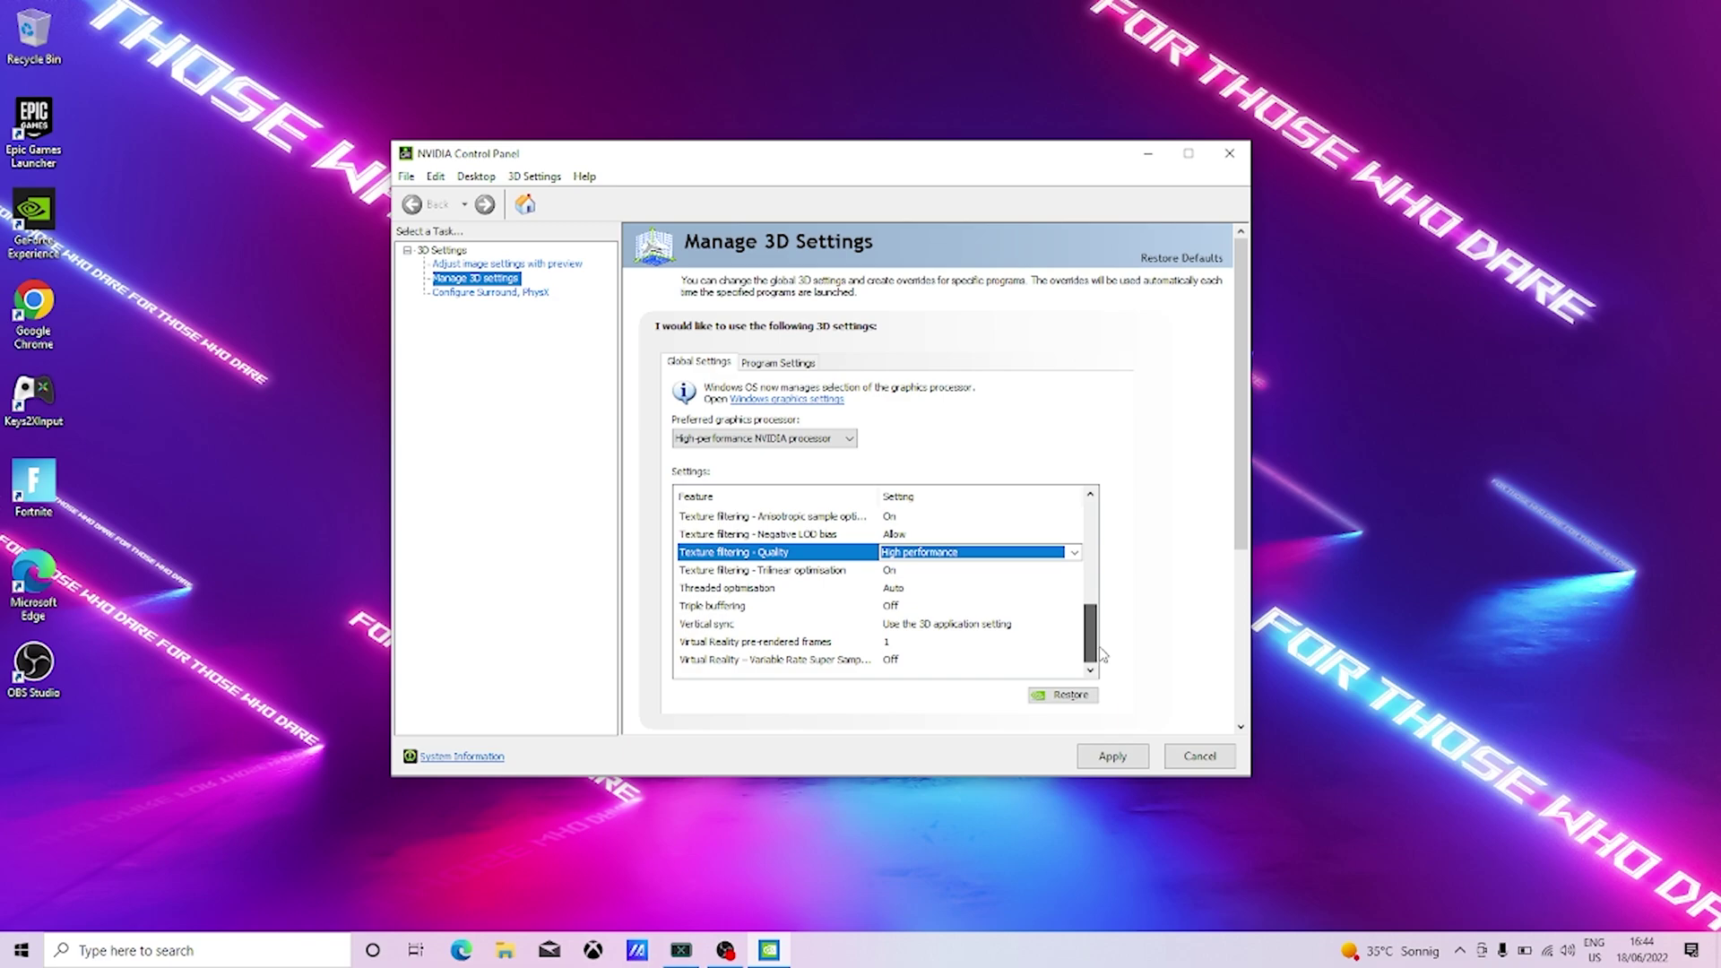
click(946, 624)
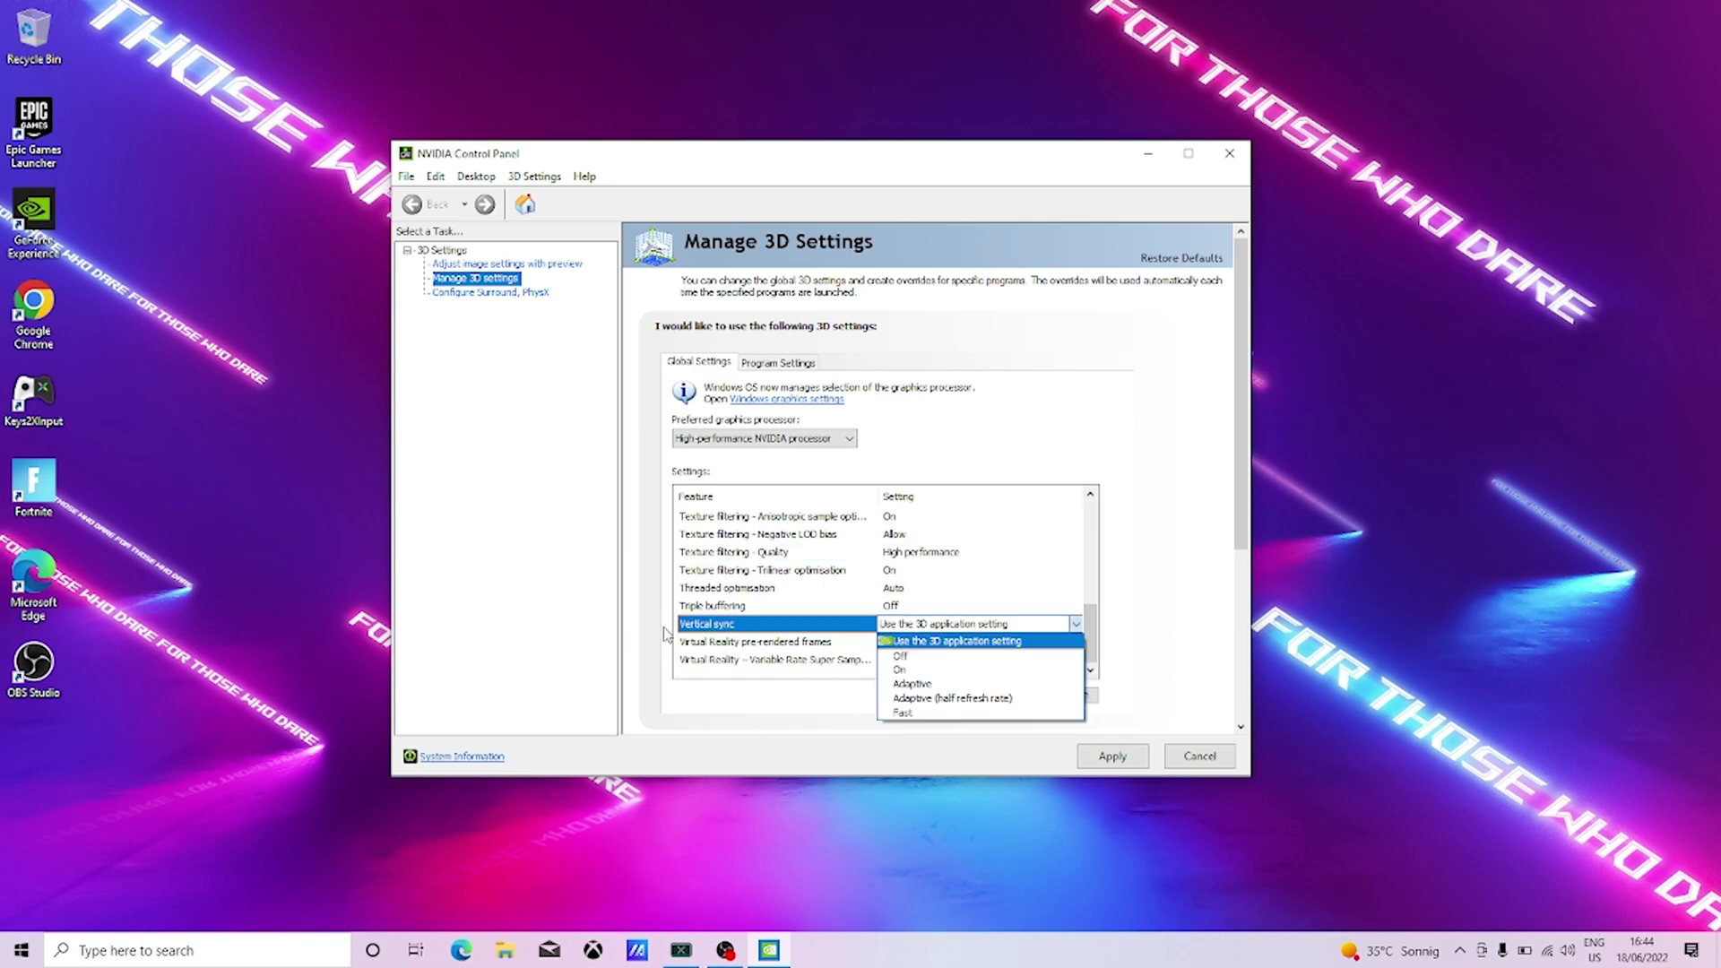
click(971, 642)
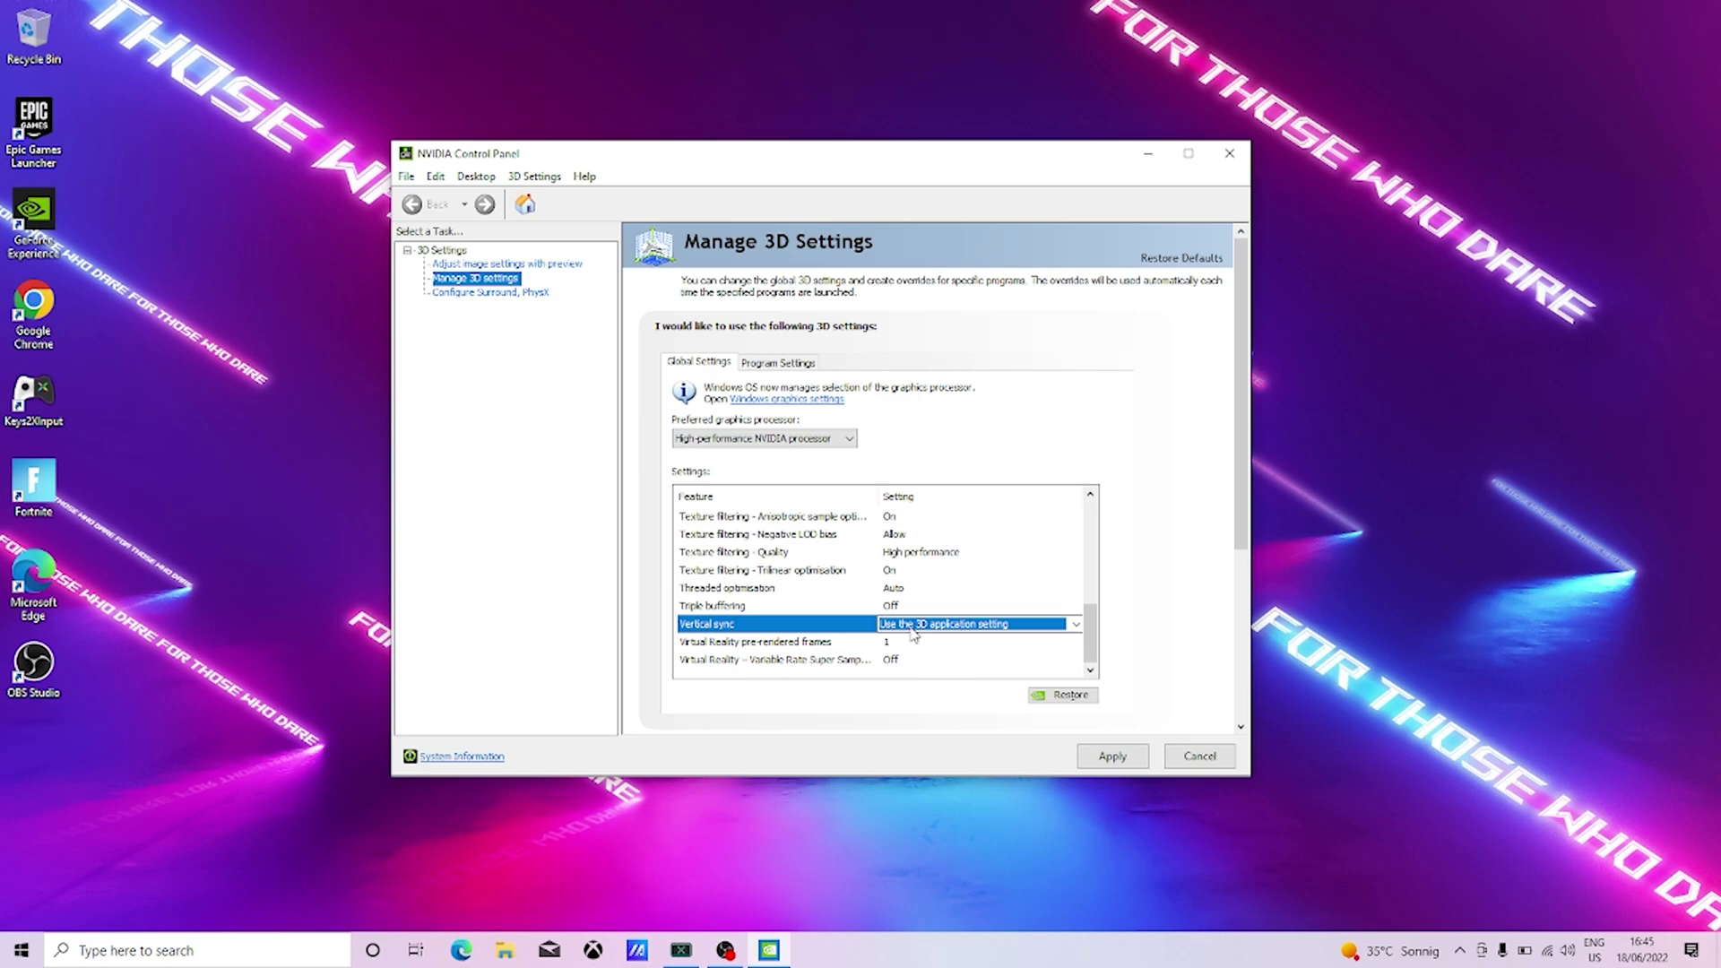
Apply the changed 3D settings and close NVIDIA Control Panel.
click(1109, 757)
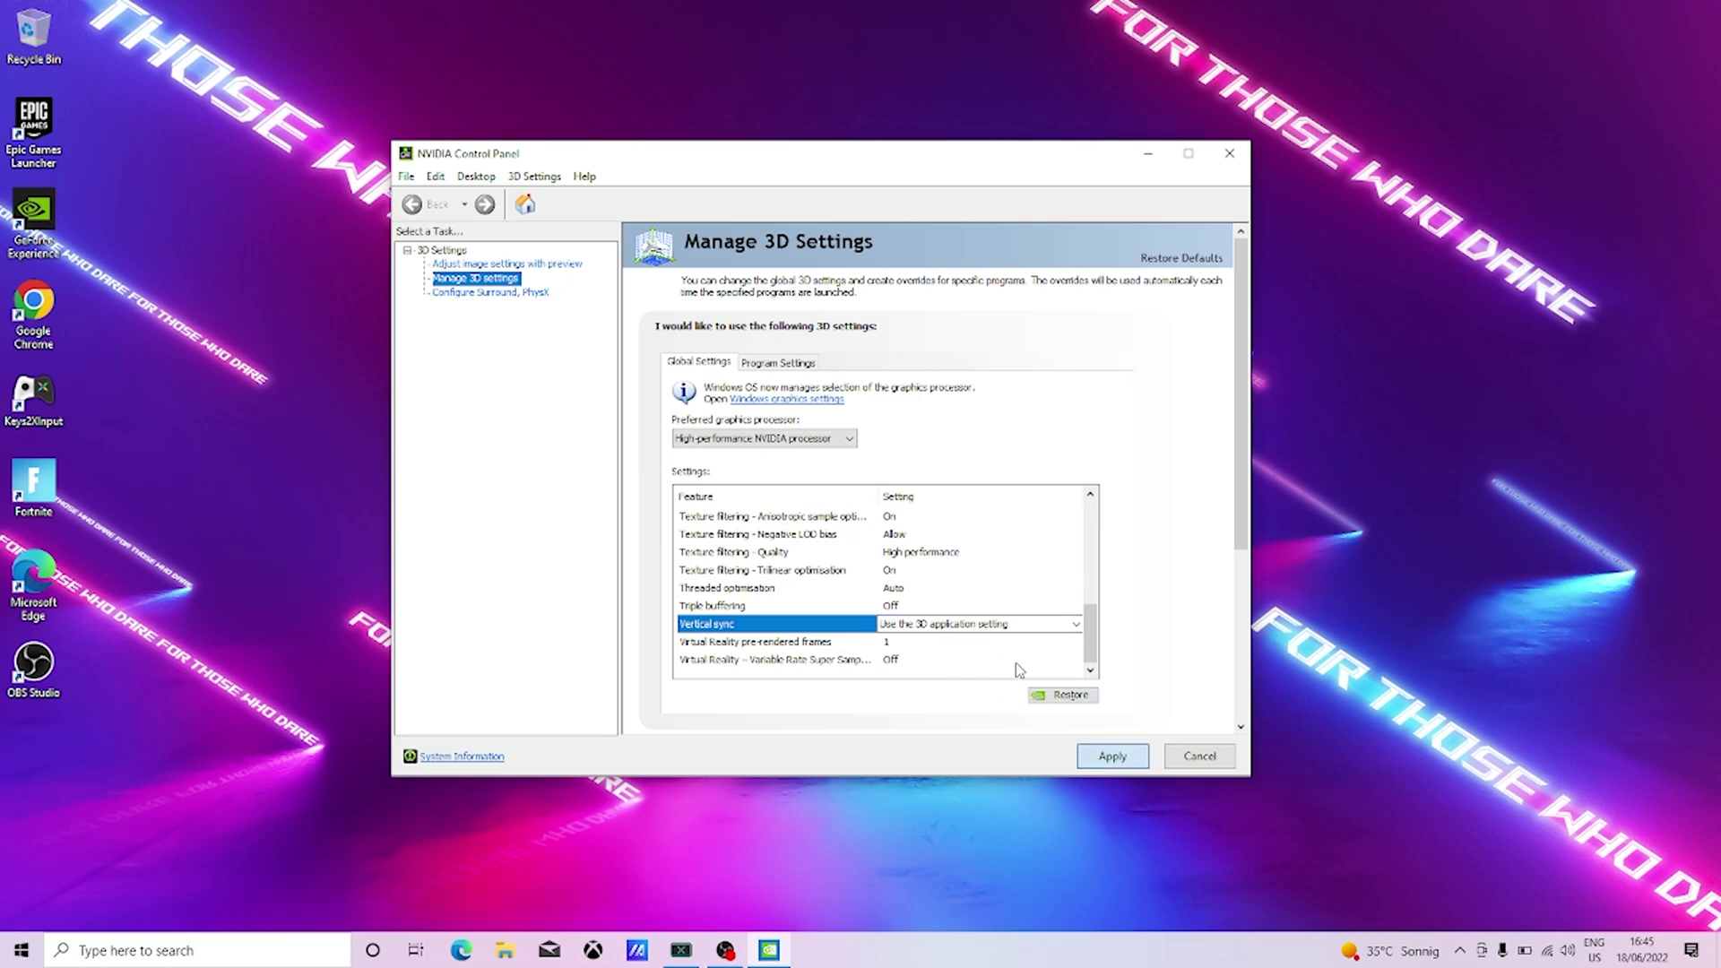
click(1107, 760)
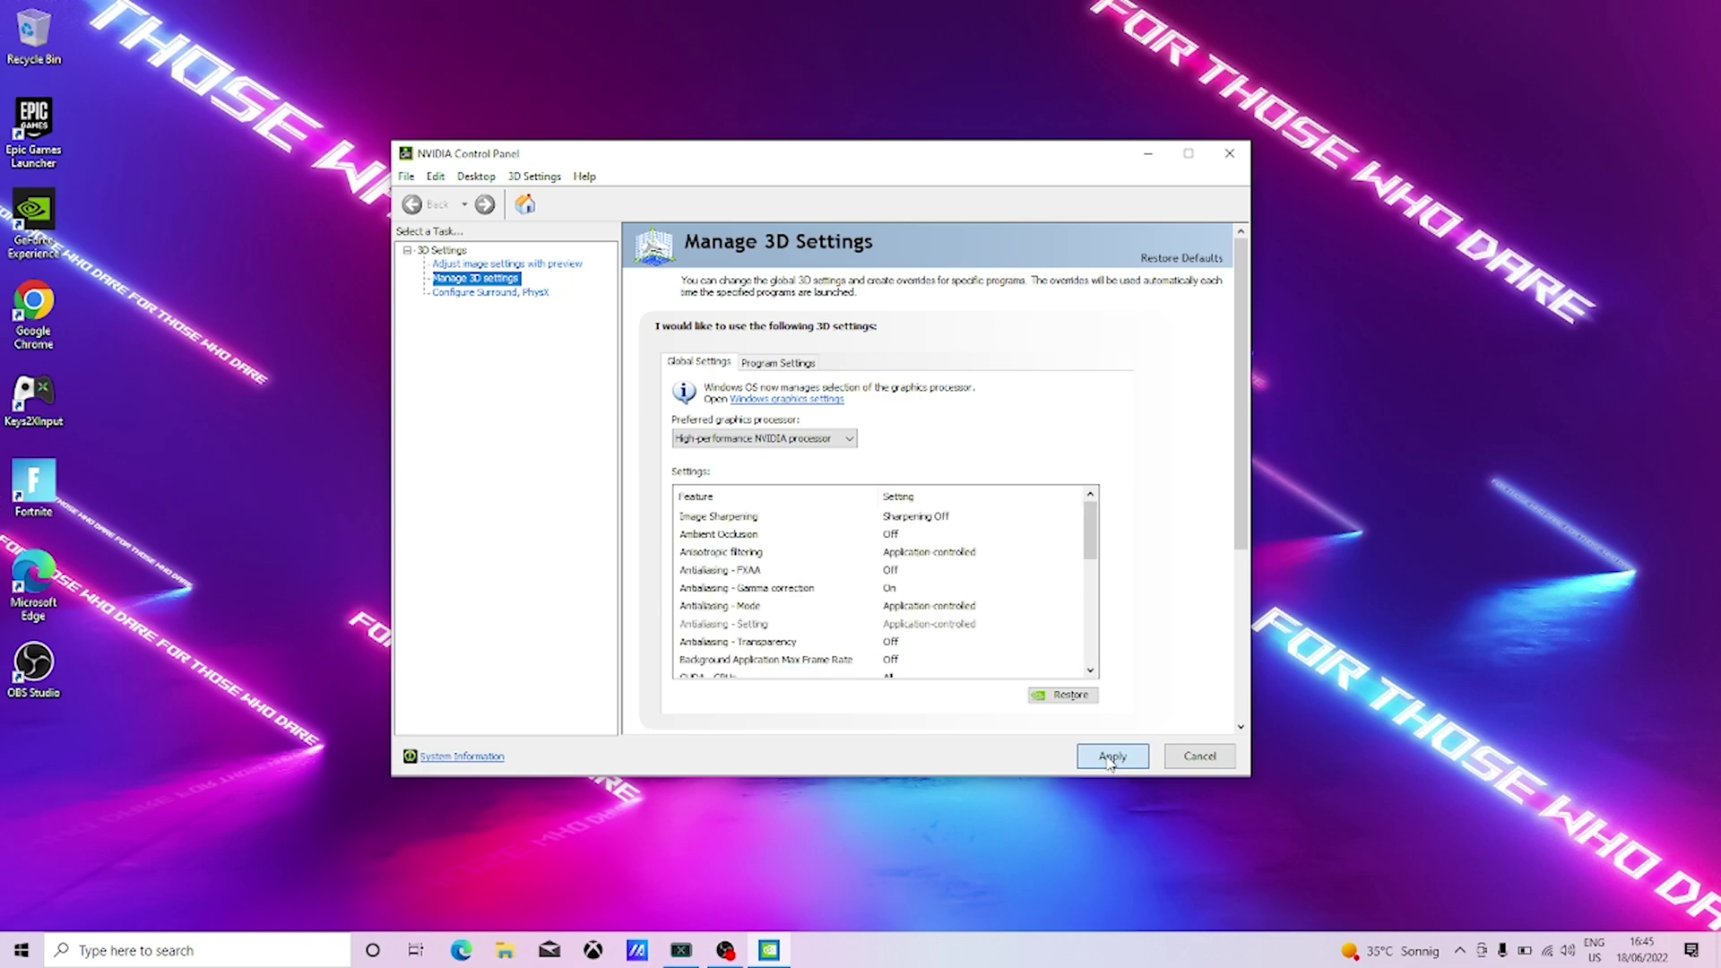
click(1108, 755)
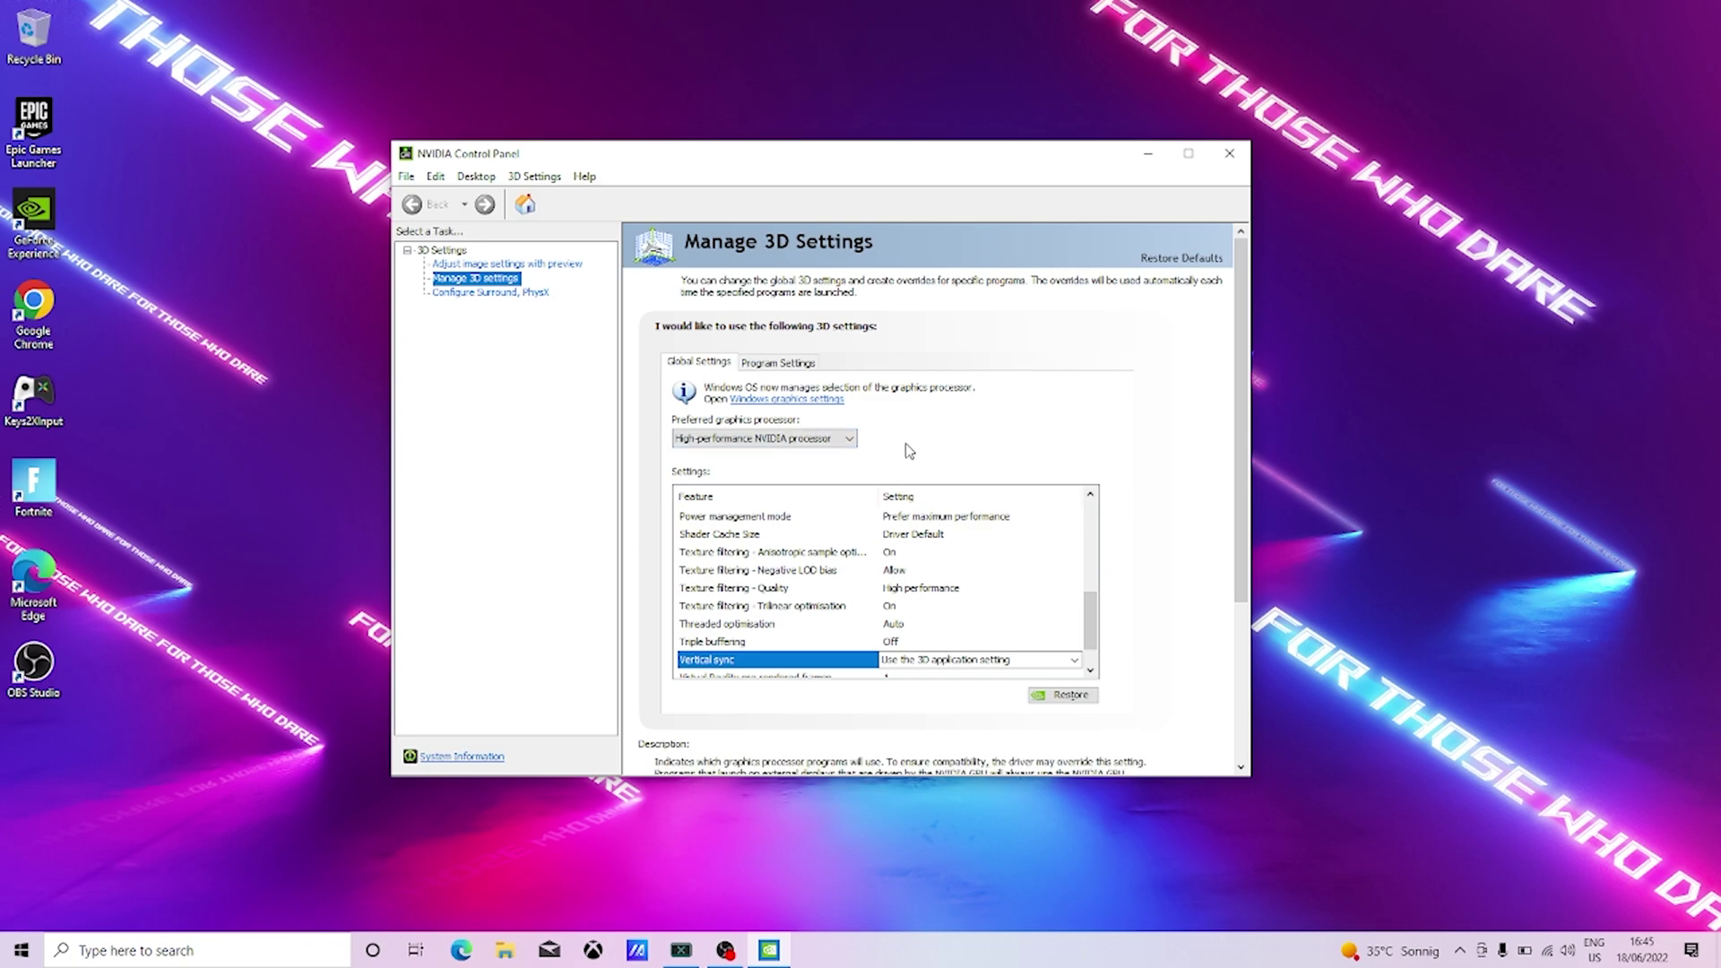
click(1230, 153)
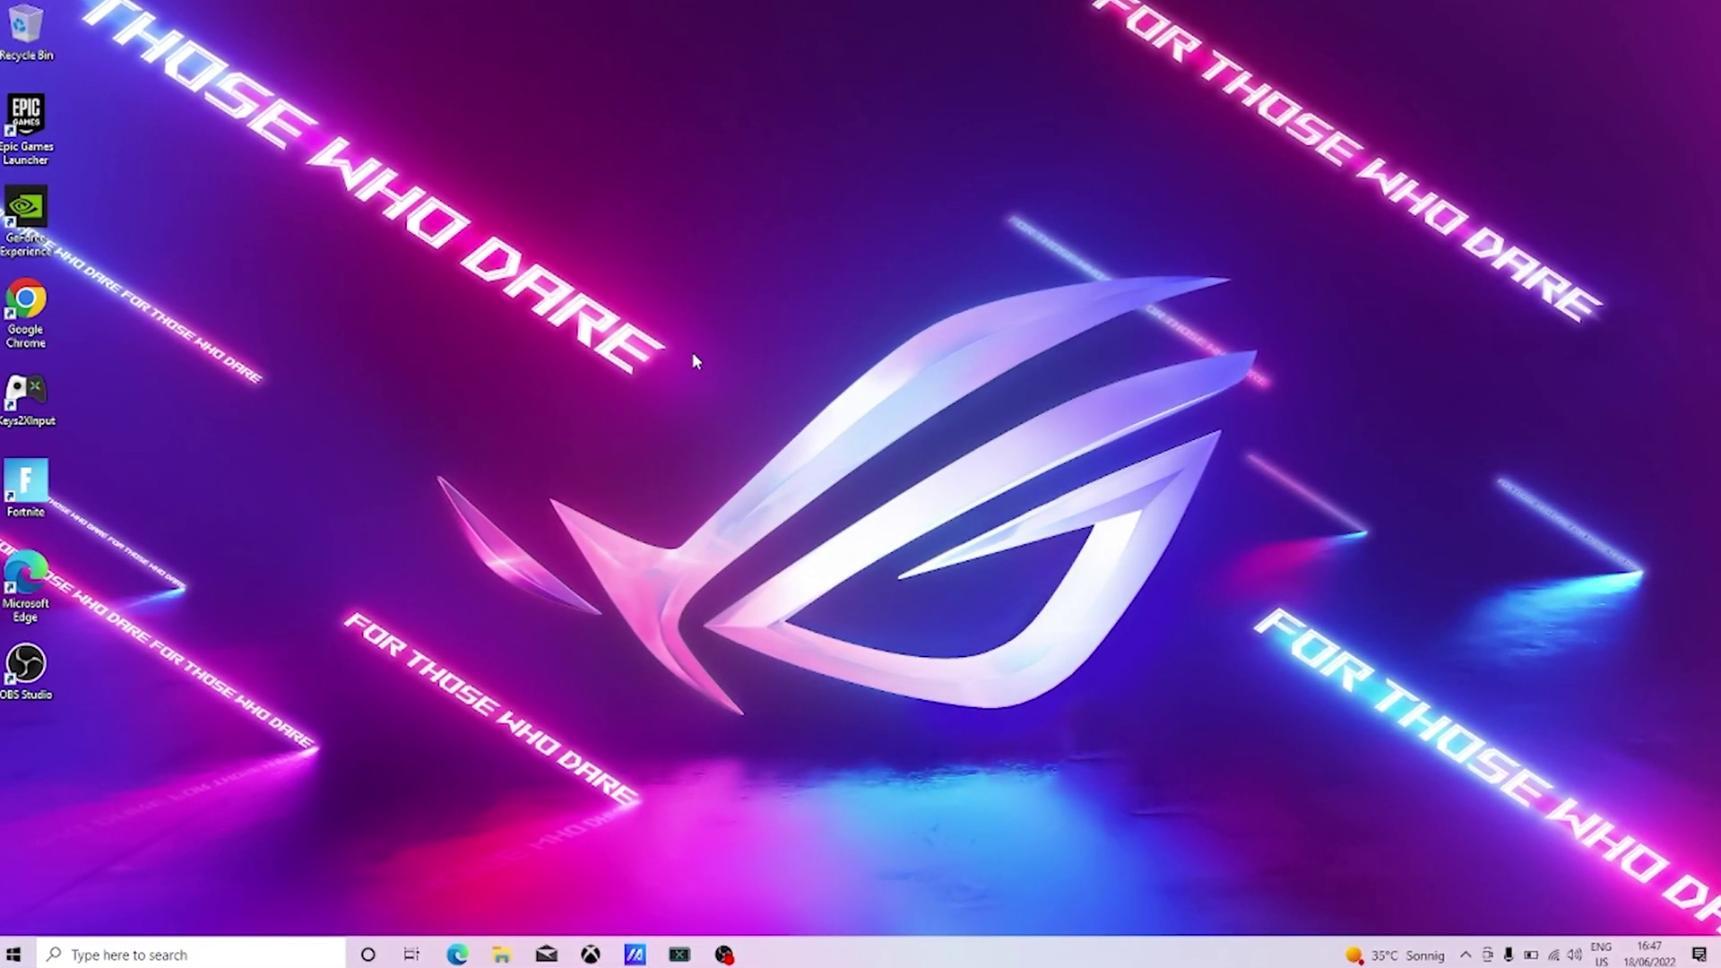
Search 'DEVI' in Windows search and open Device Manager.
click(134, 955)
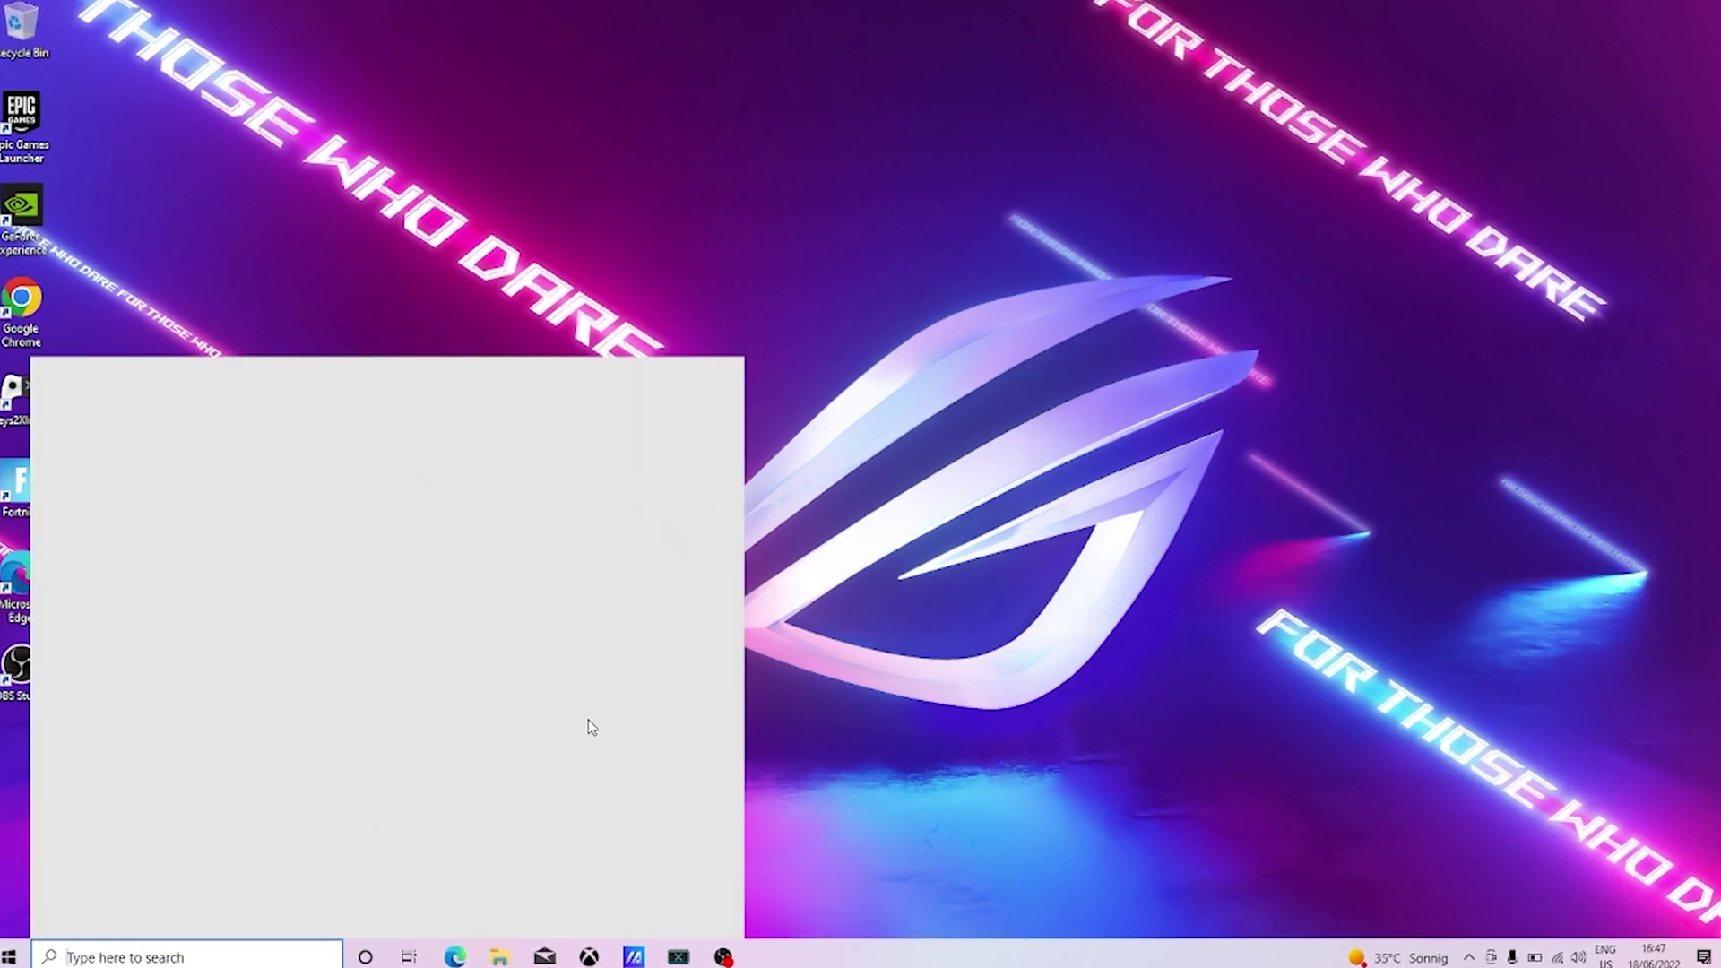
text(DEVI)
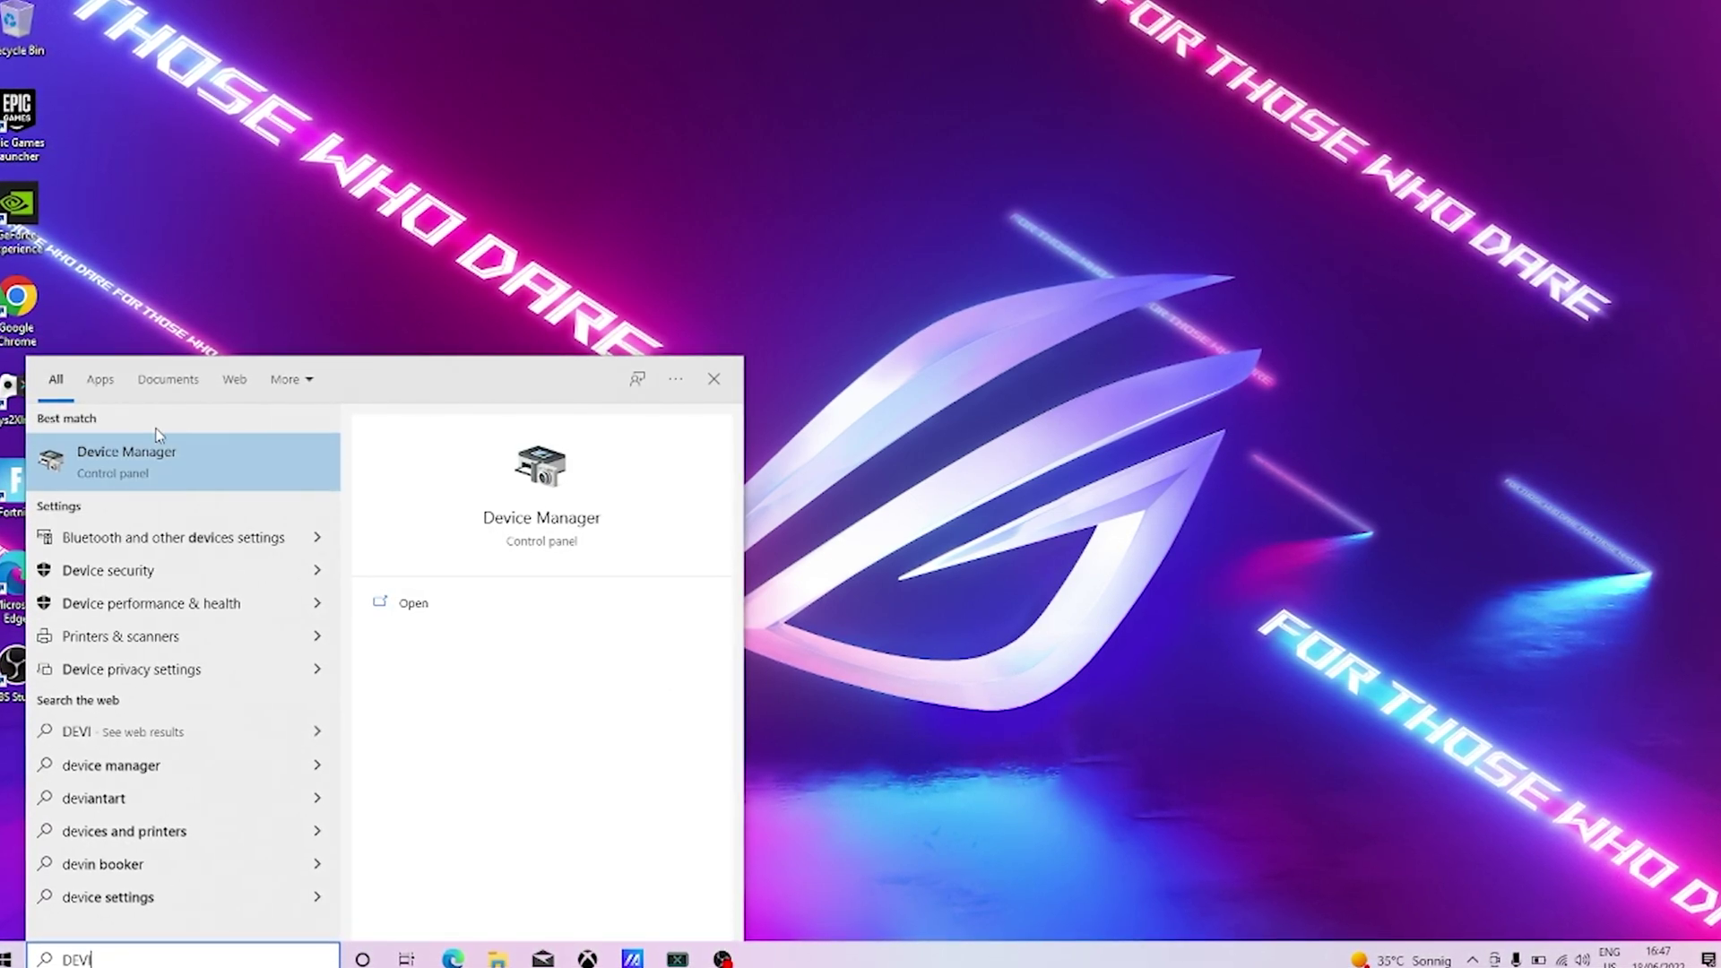
click(154, 449)
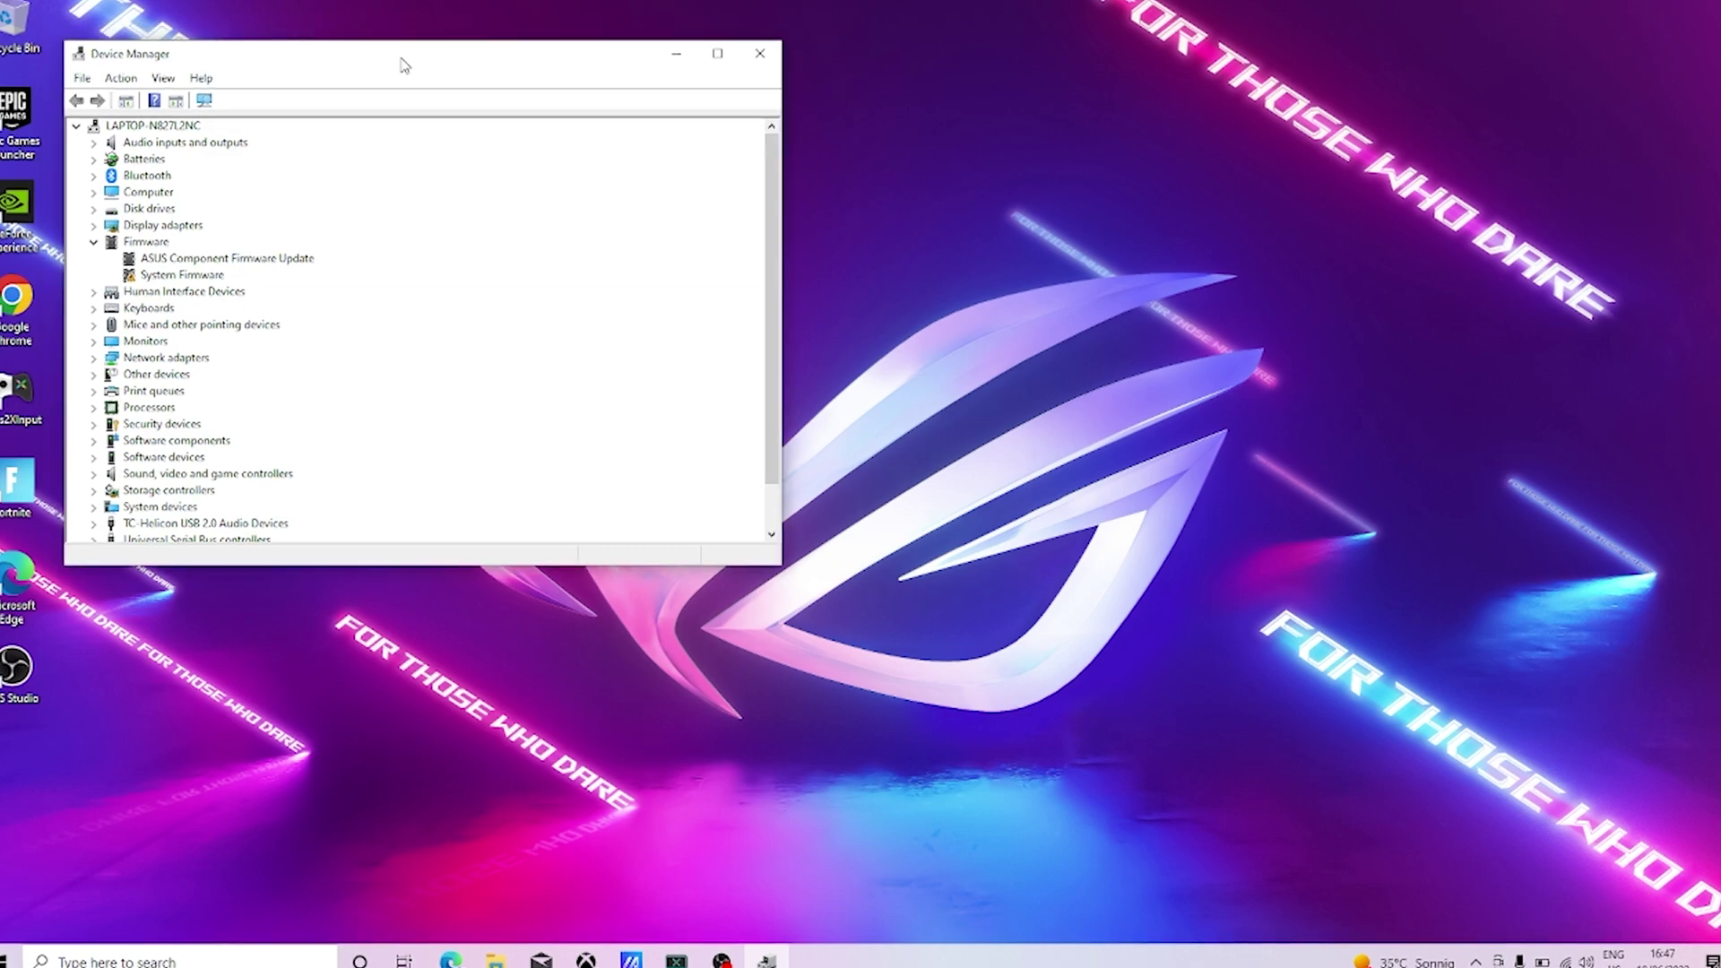
drag(403, 64, 751, 159)
Expand System devices and select the High precision event timer.
scroll(677, 496, down, 1)
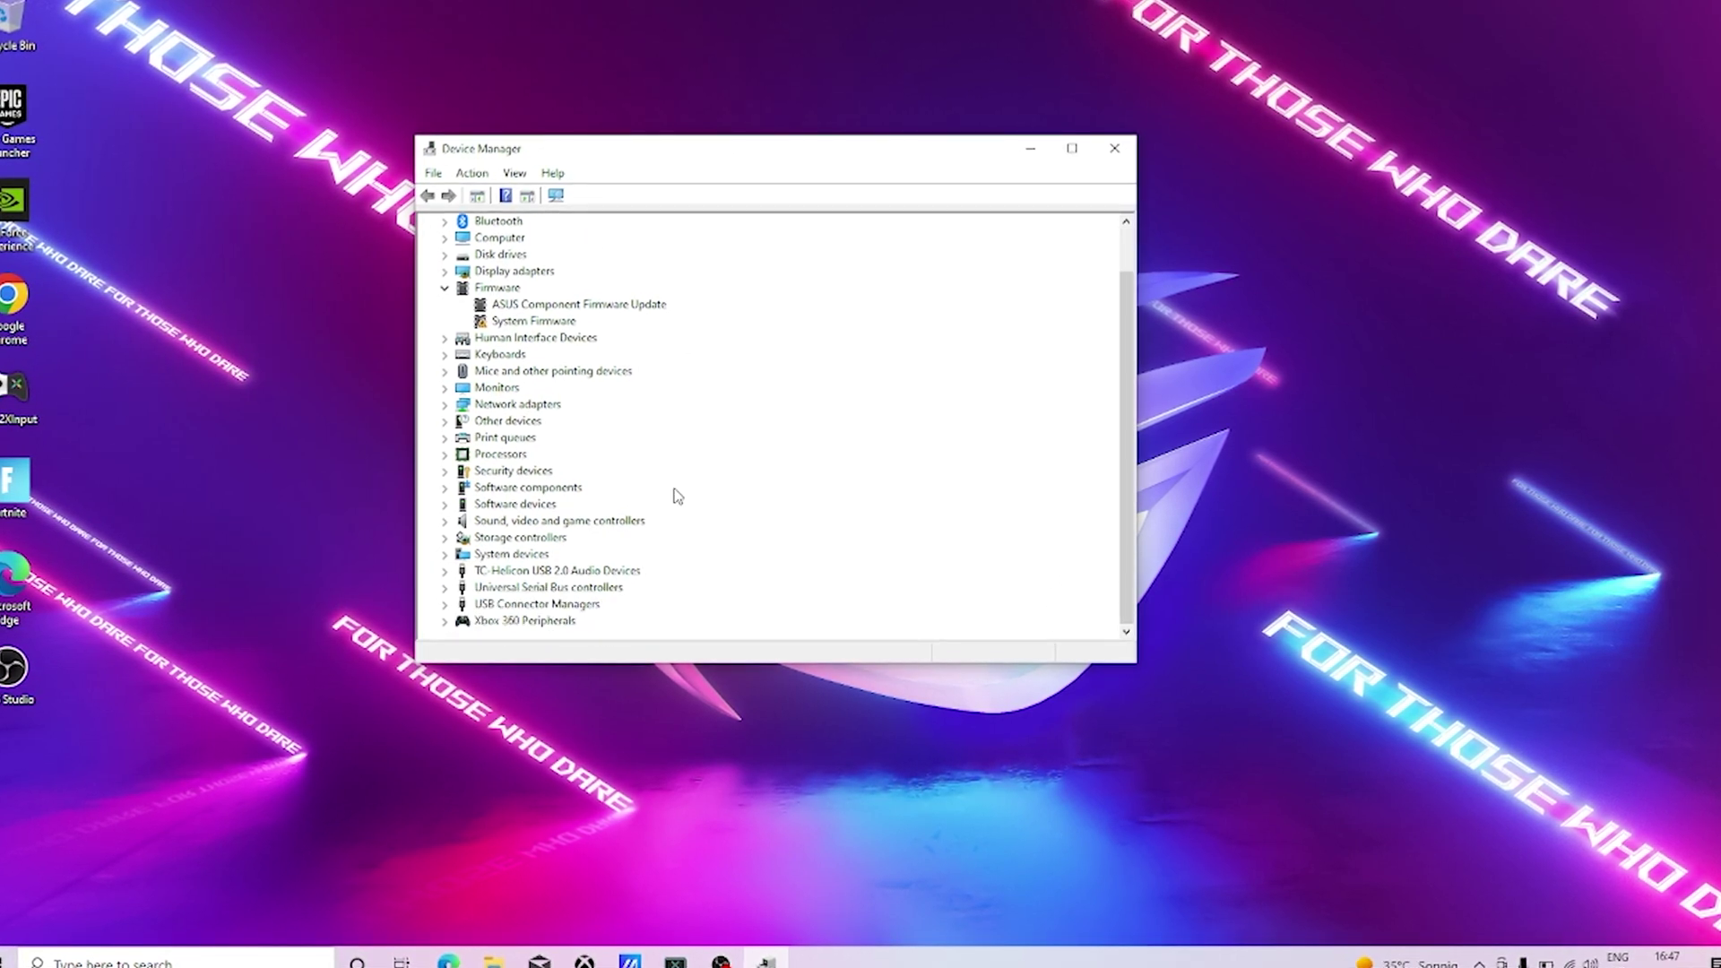
click(445, 555)
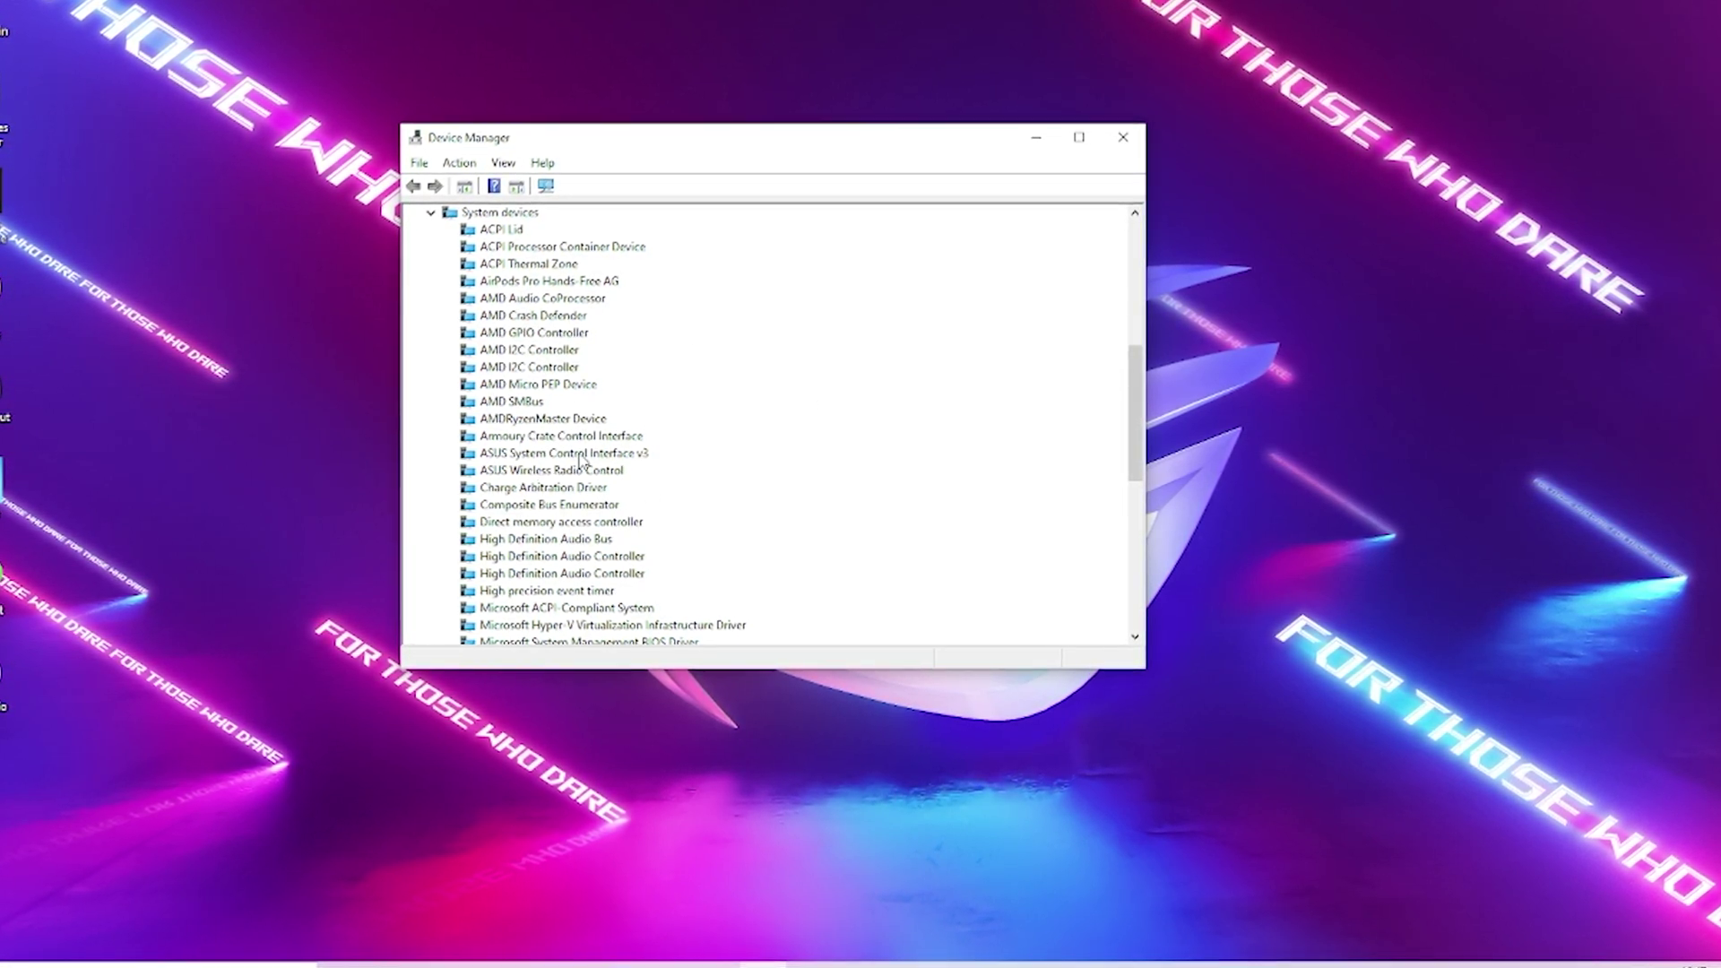
scroll(632, 500, down, 1)
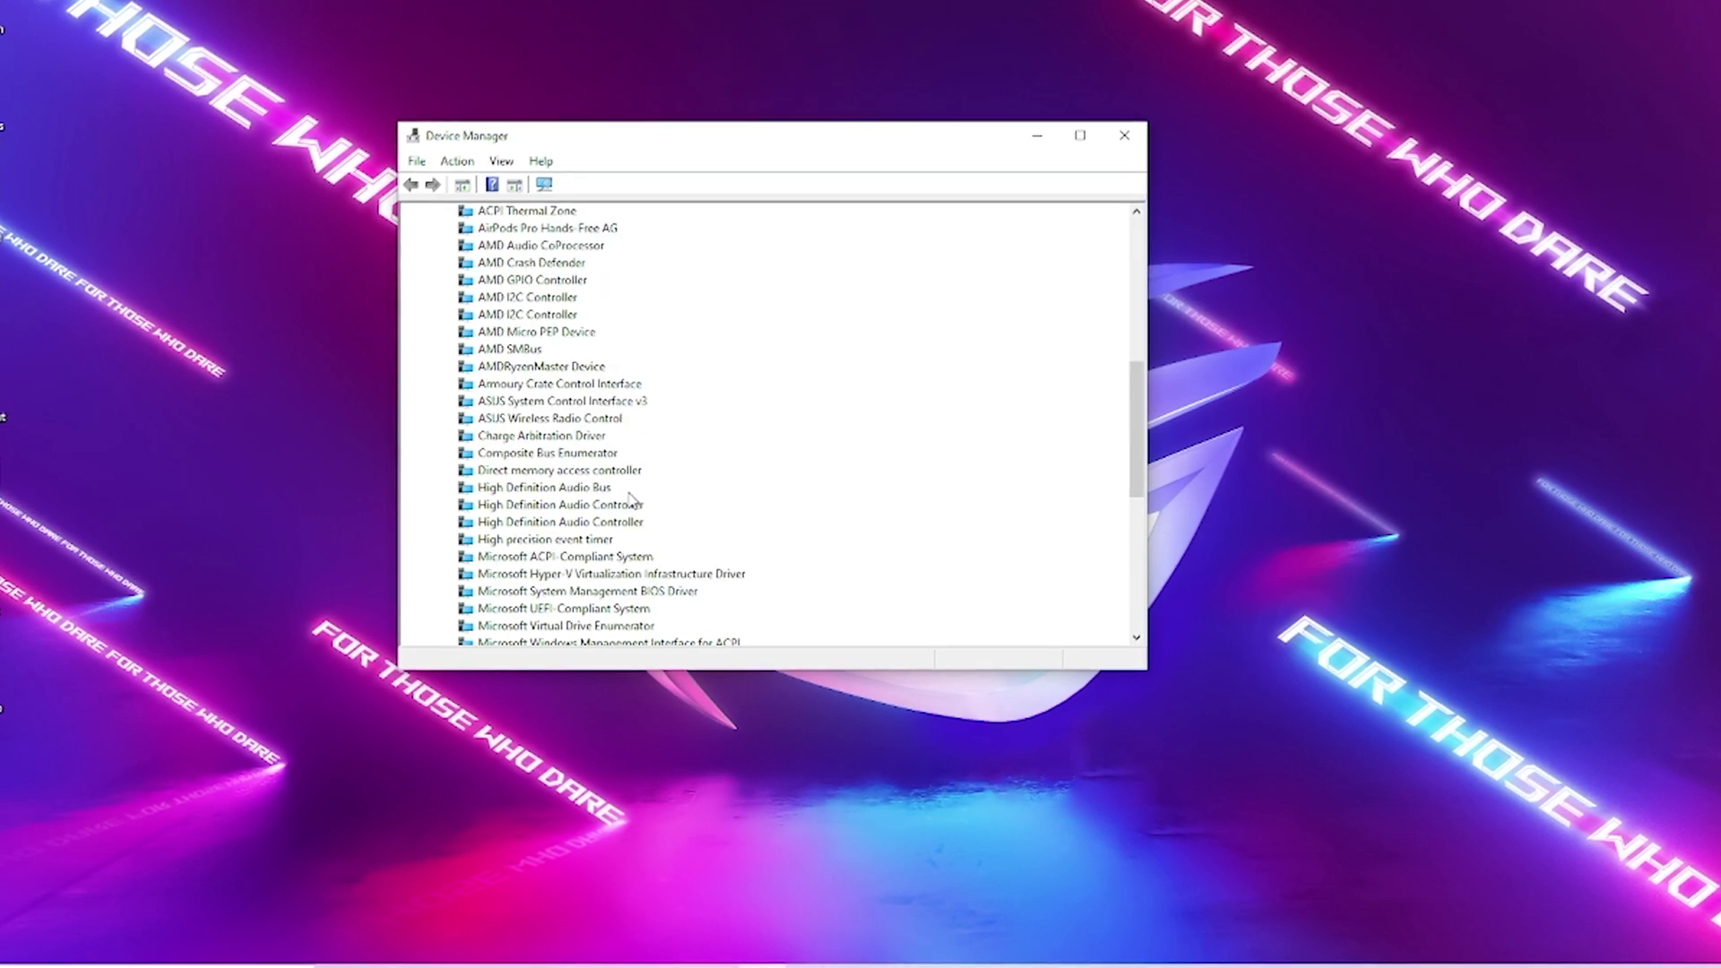
scroll(632, 500, down, 1)
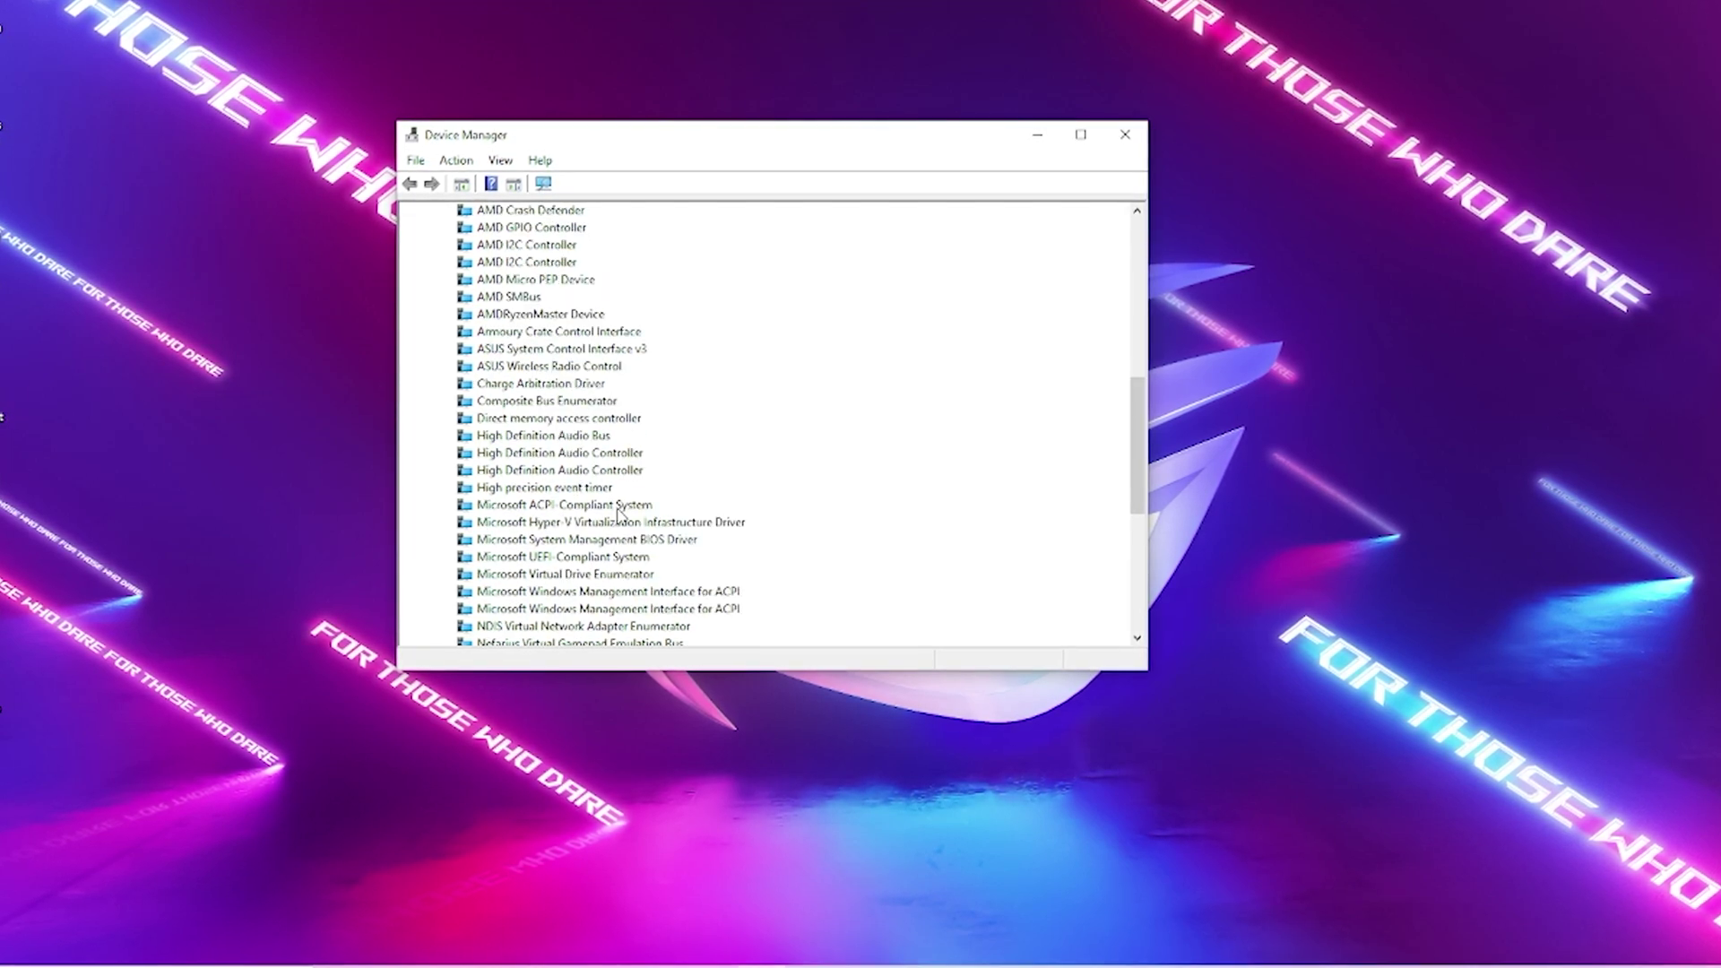
click(496, 490)
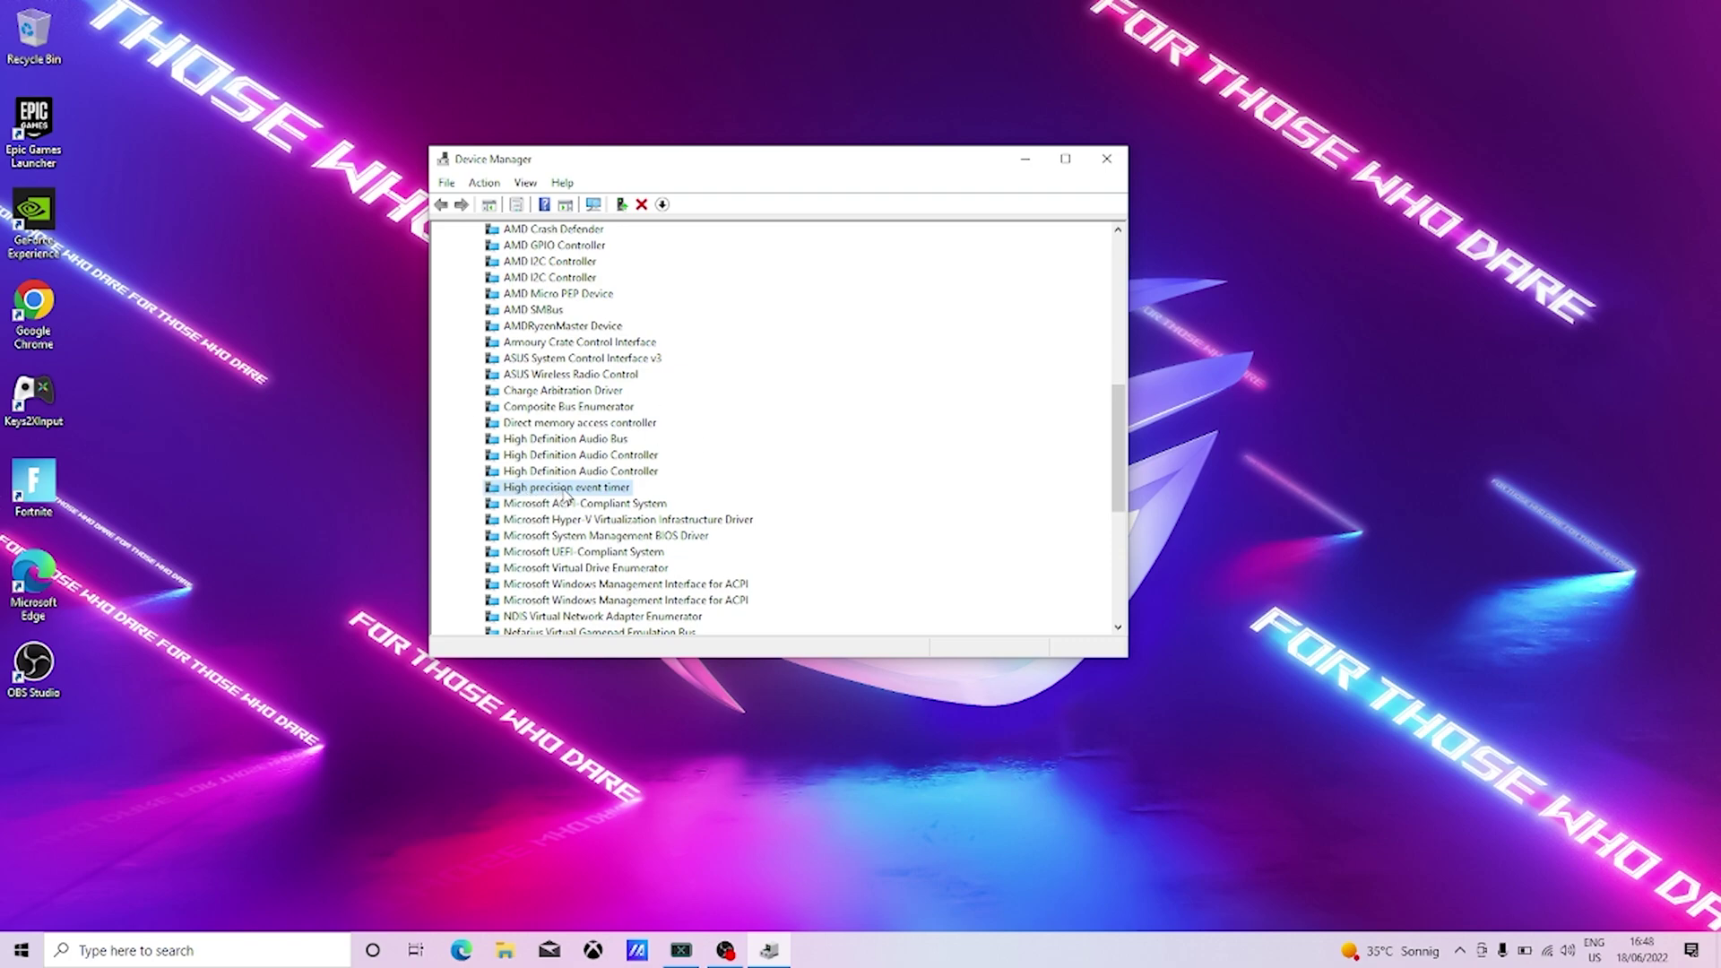
Disable the High precision event timer device, confirm with Yes, and close Device Manager.
right_click(565, 491)
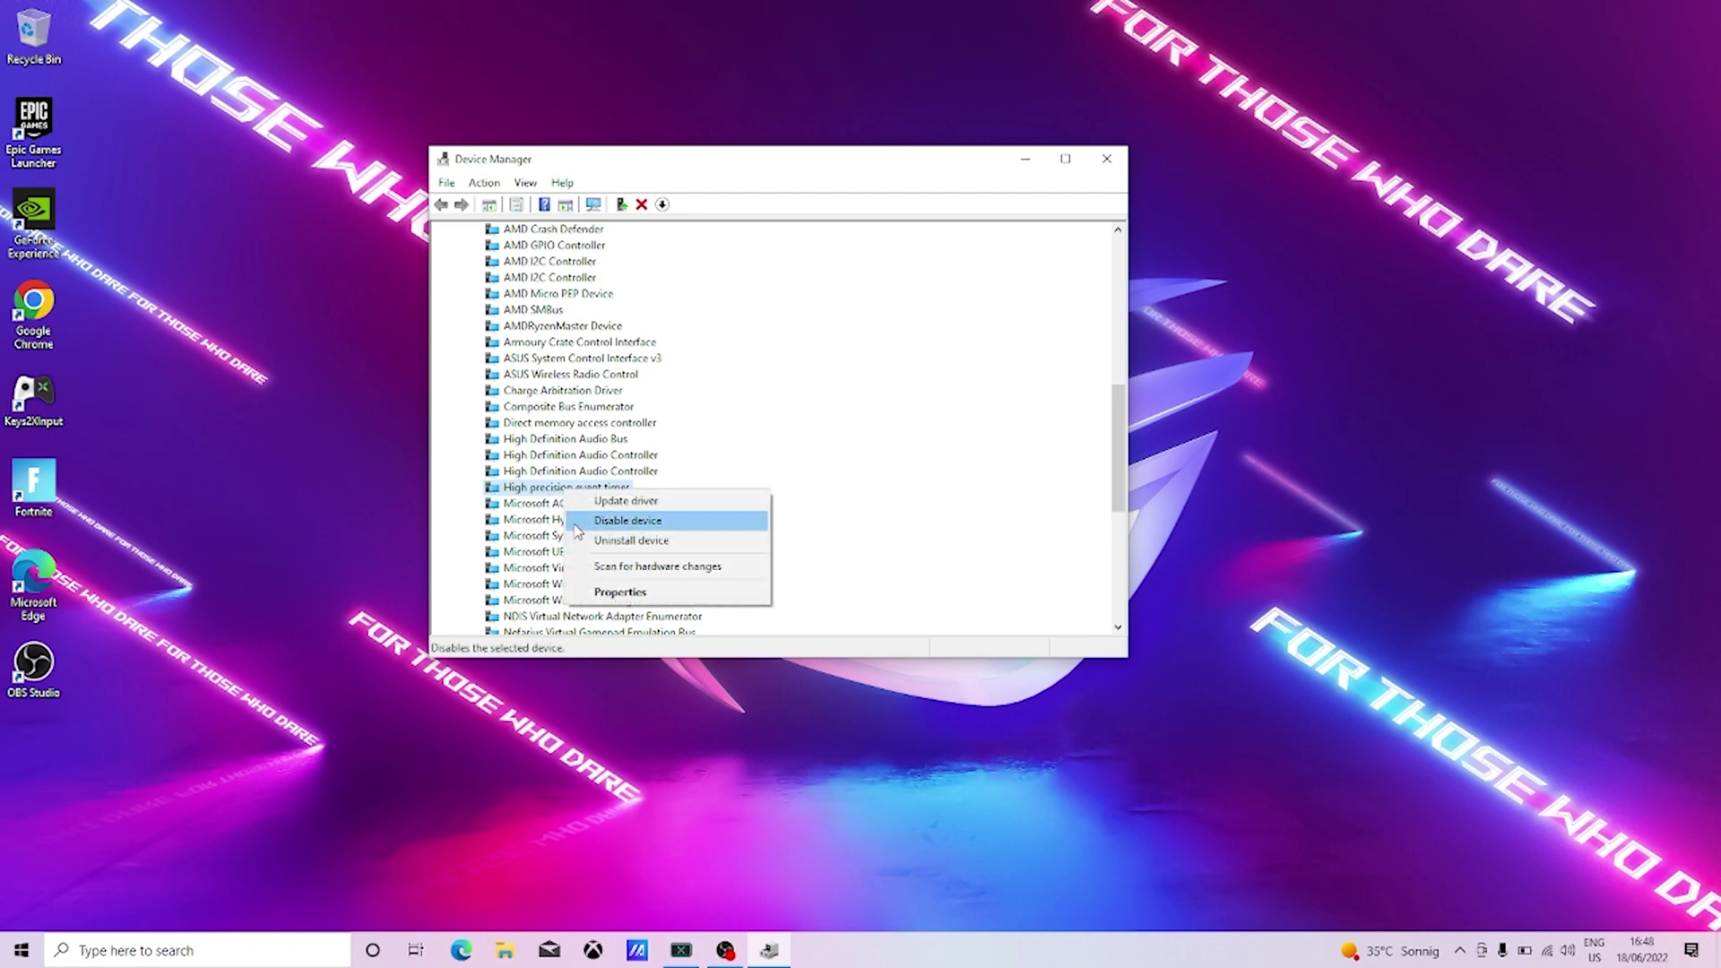
click(597, 523)
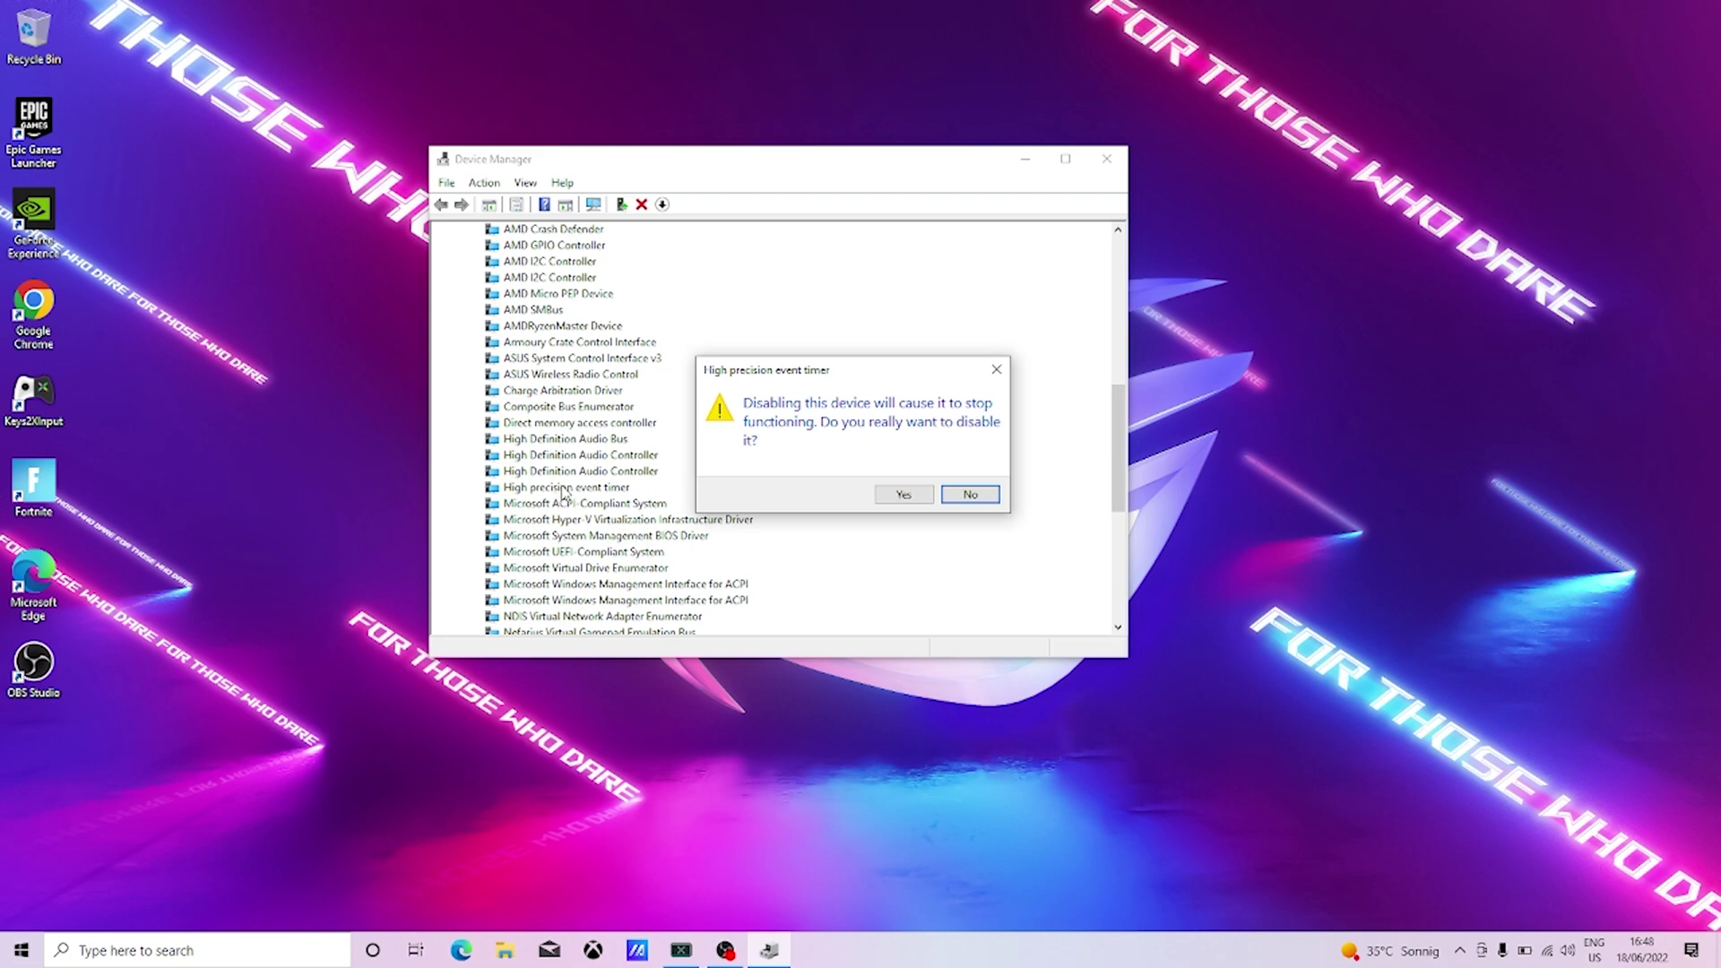
click(901, 496)
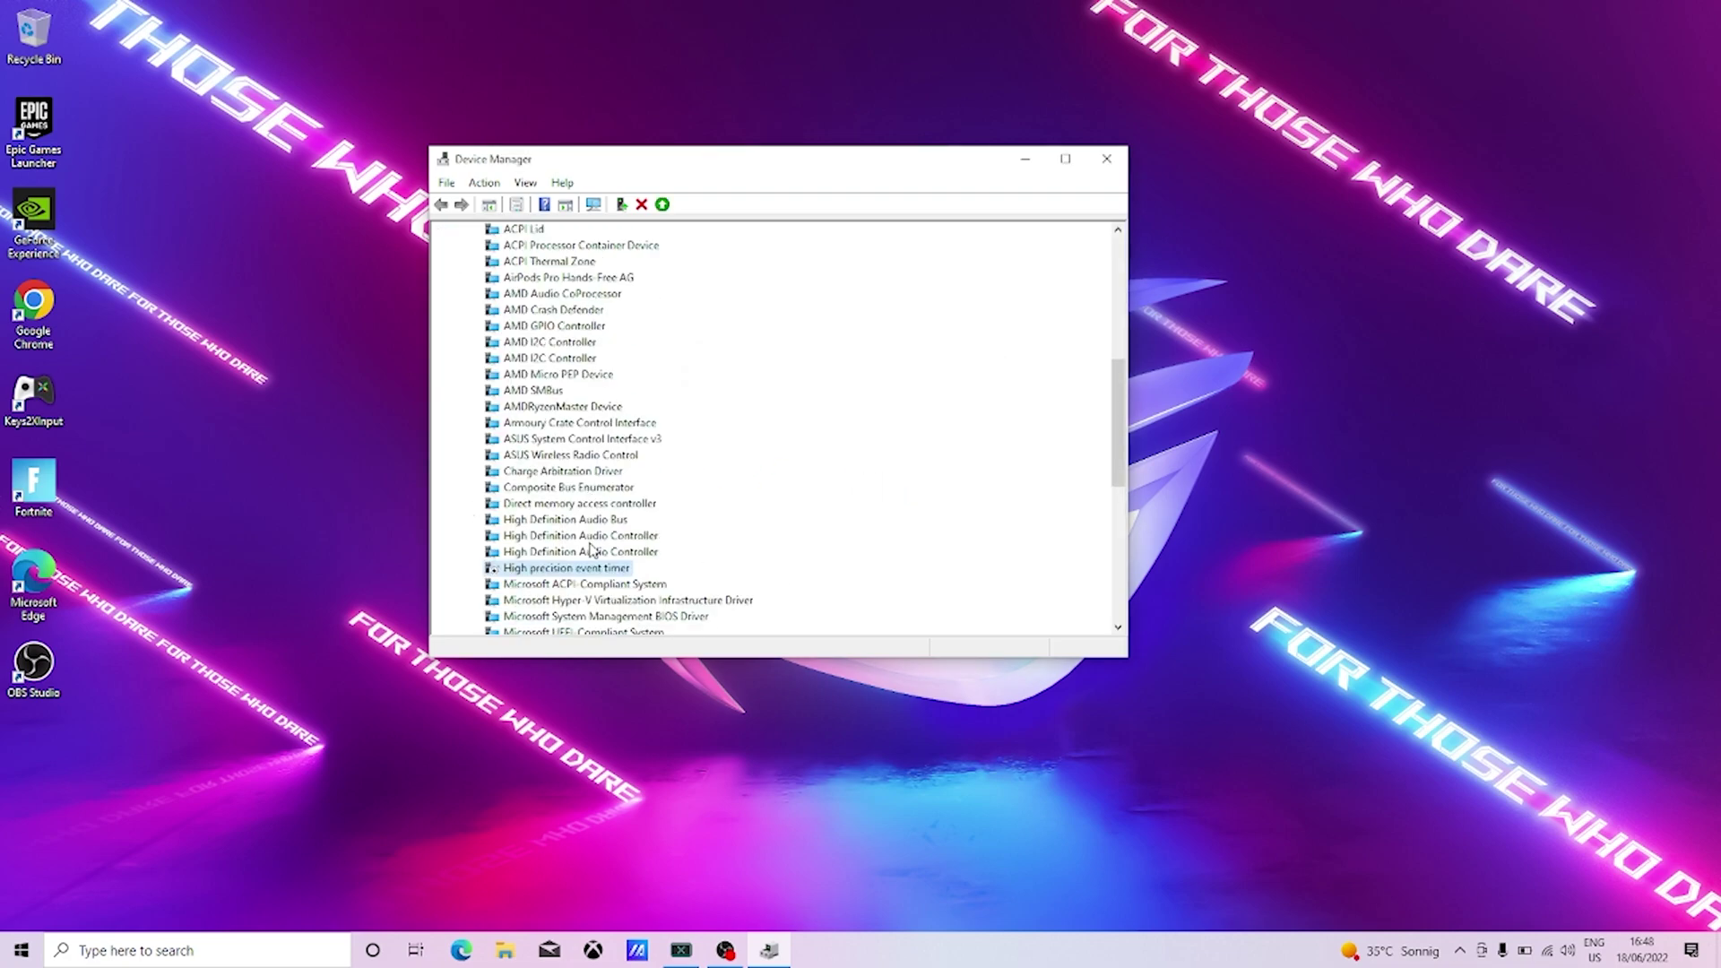
scroll(590, 548, down, 1)
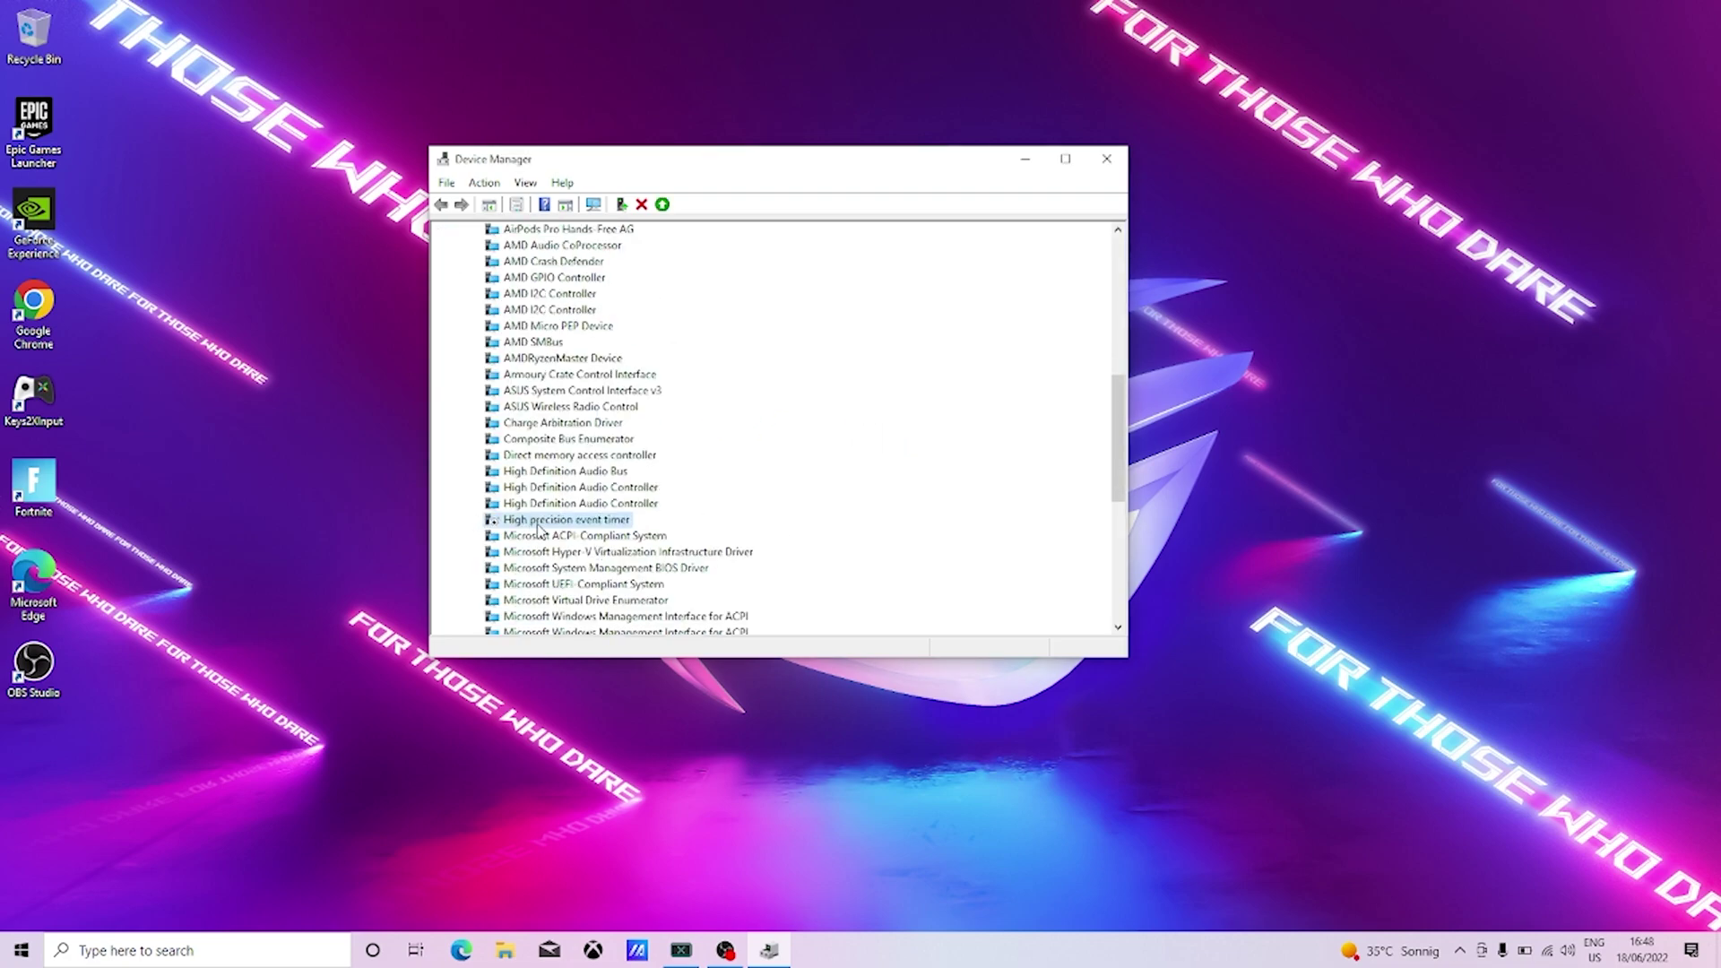
scroll(538, 529, down, 2)
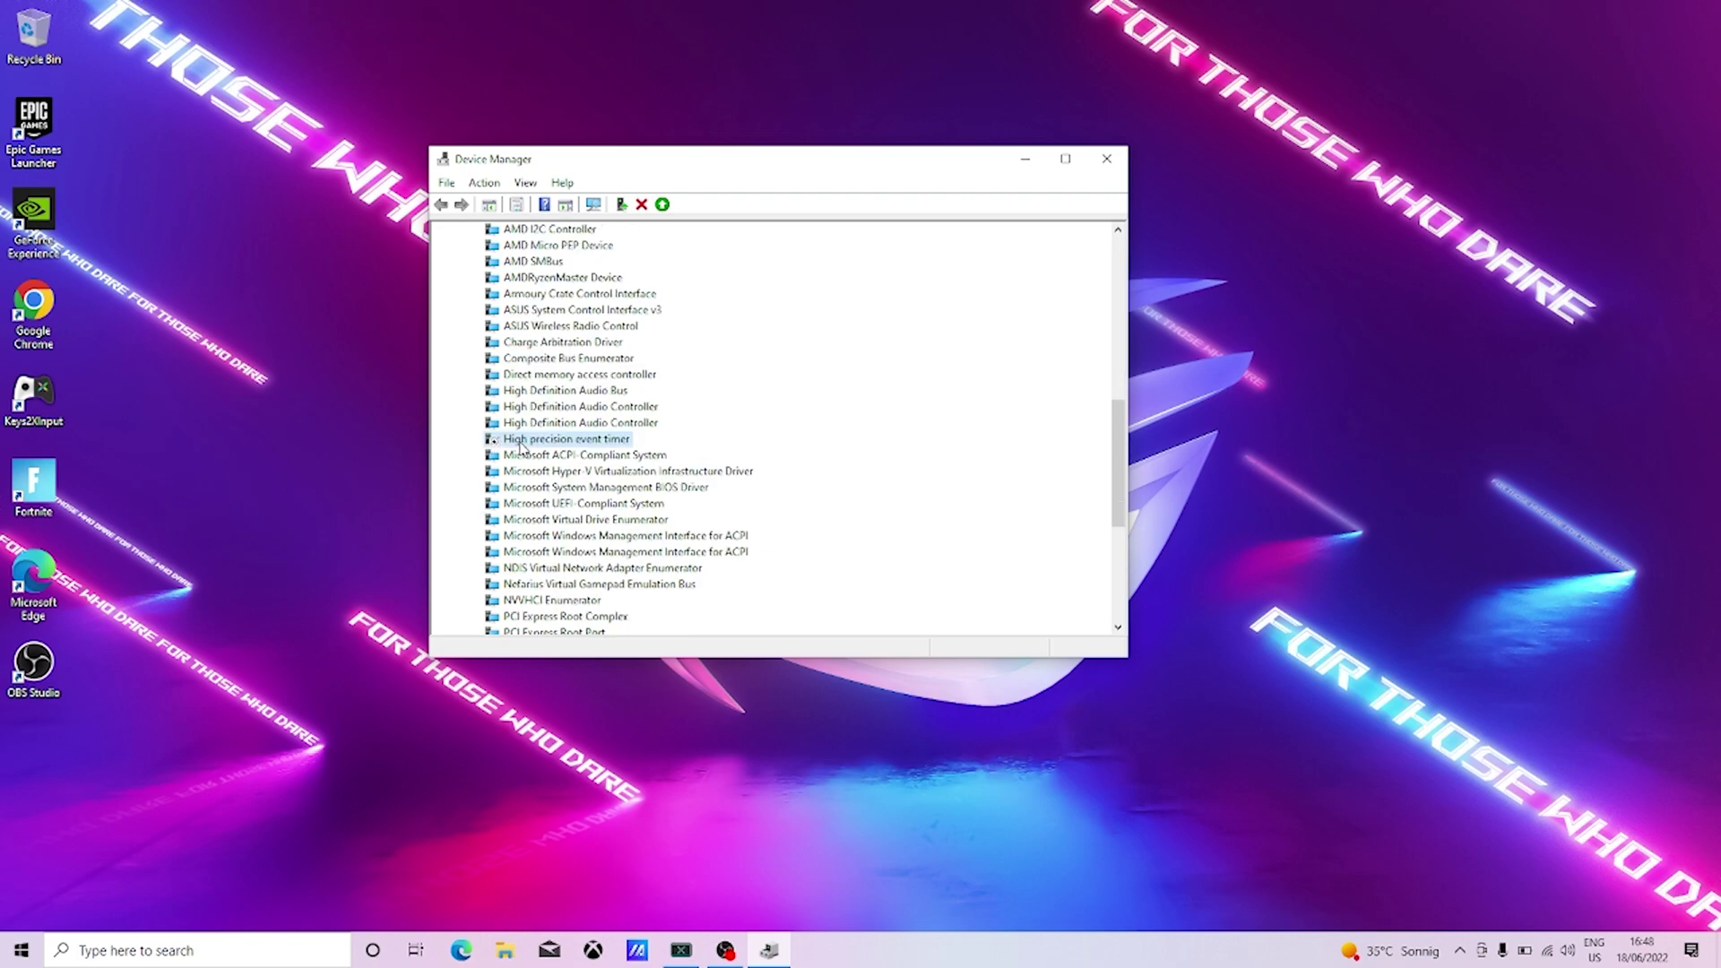
click(1106, 158)
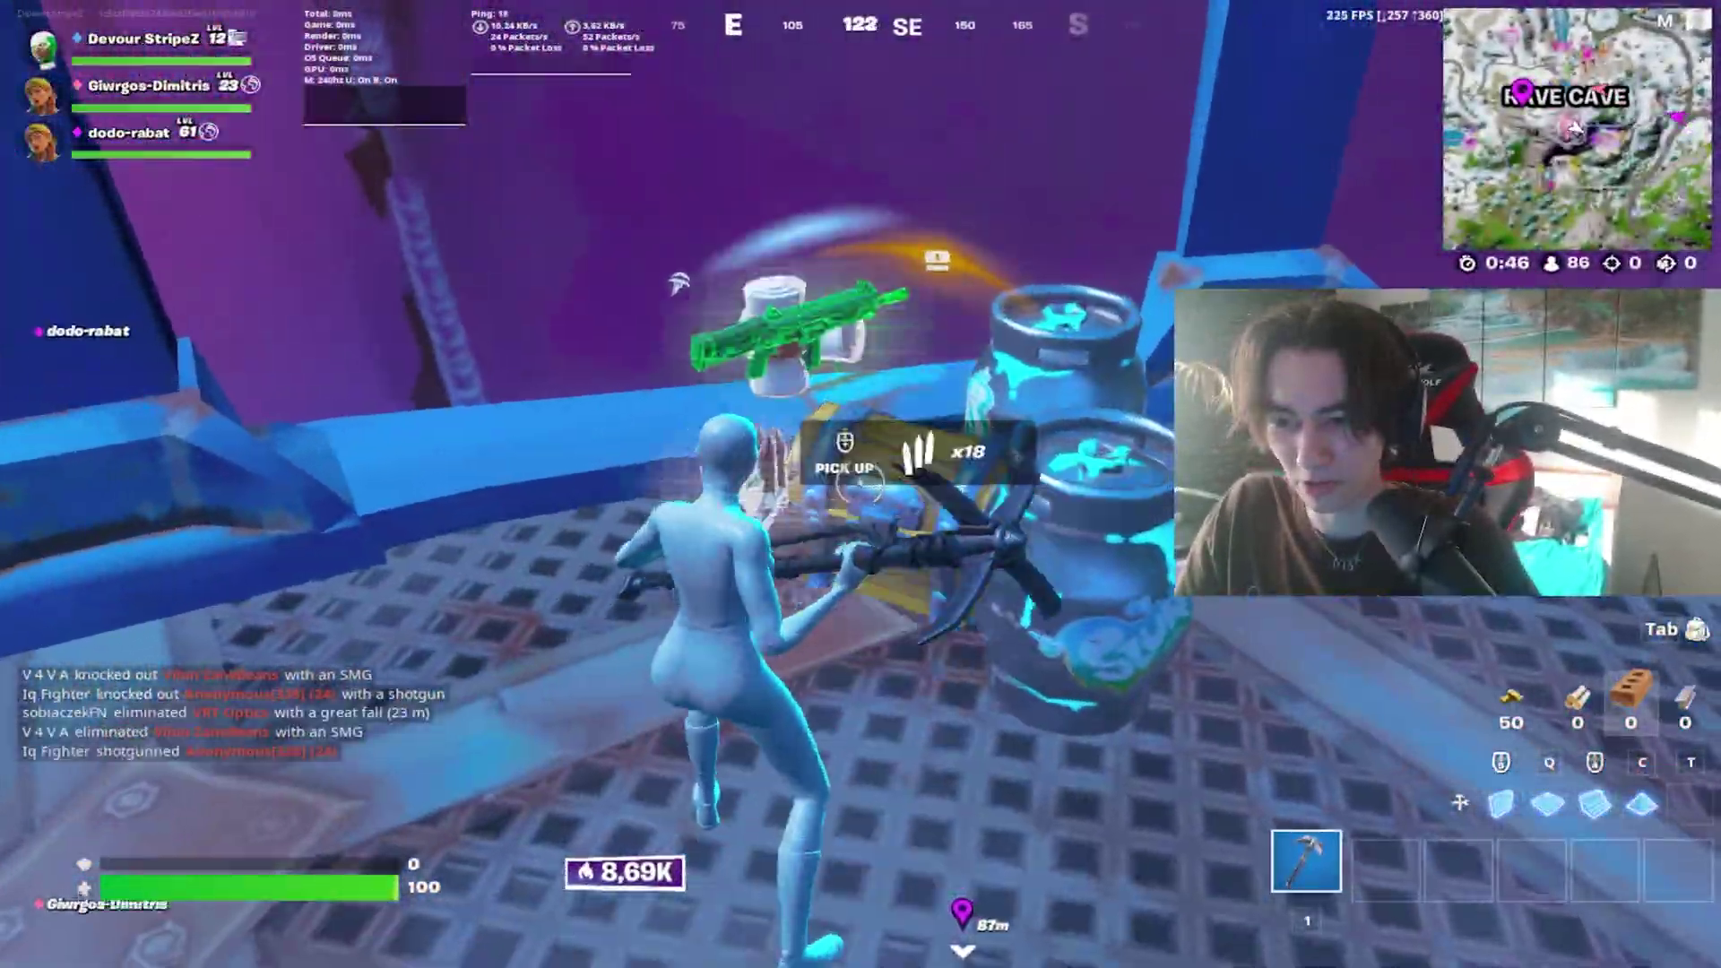
Grab the green assault rifle and eliminate the enemies near the stairs and wall.
key(e)
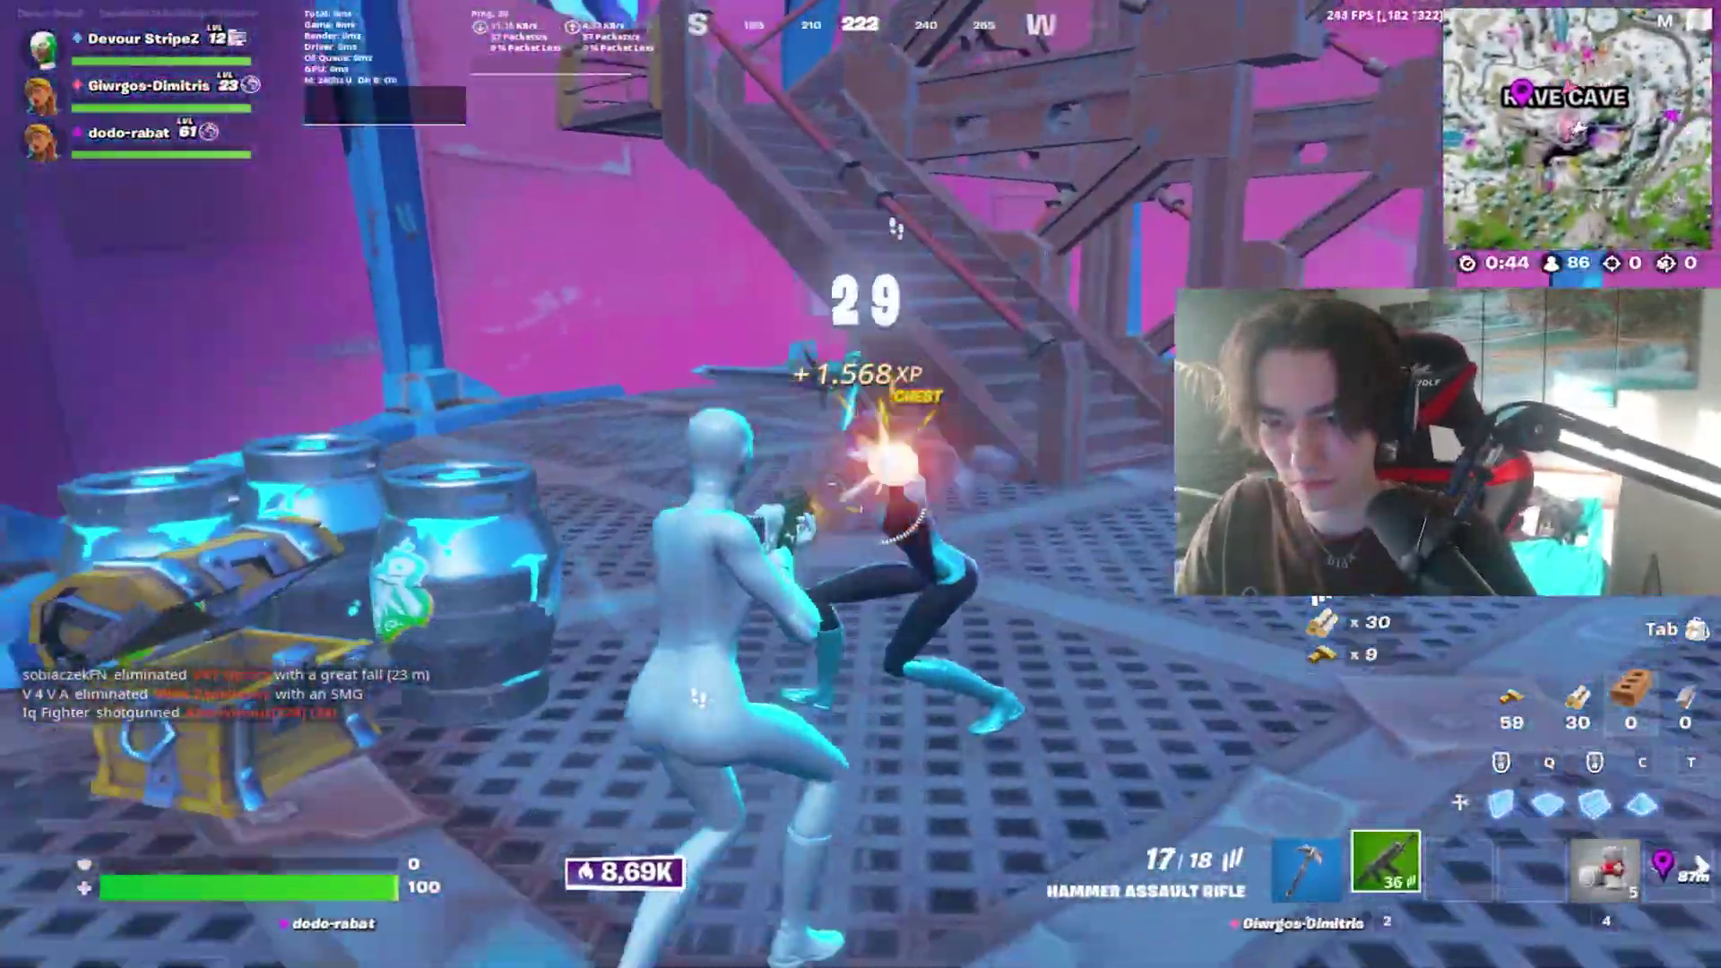
click(861, 484)
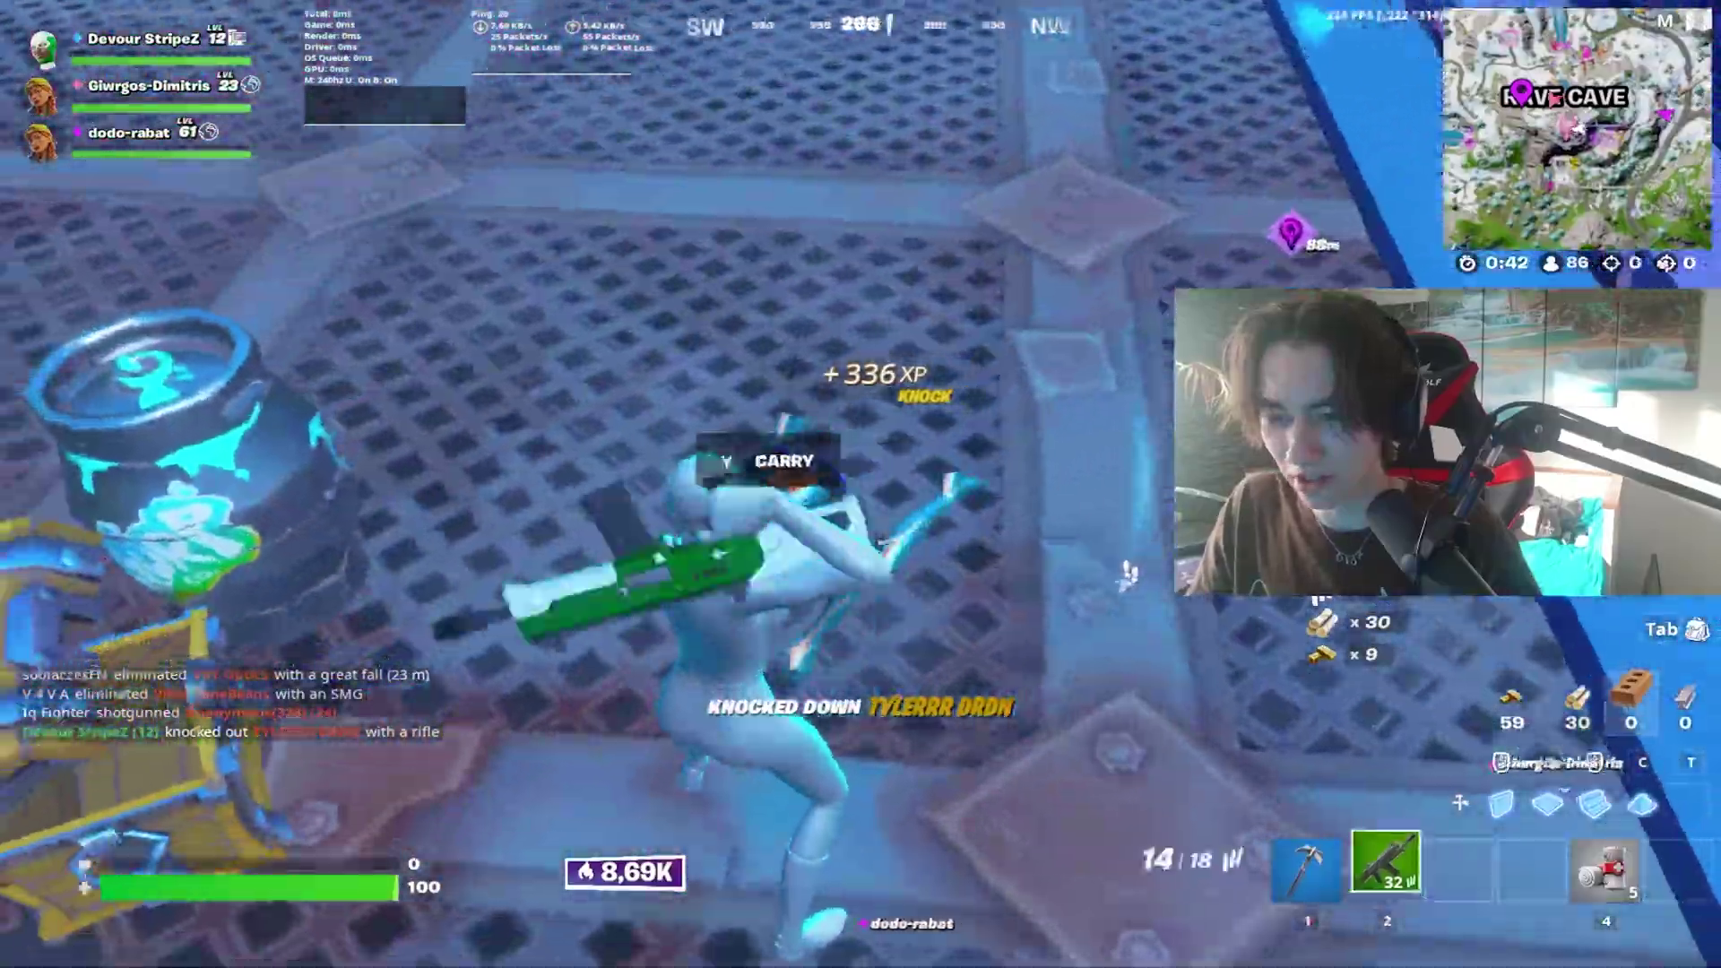
click(860, 483)
click(861, 484)
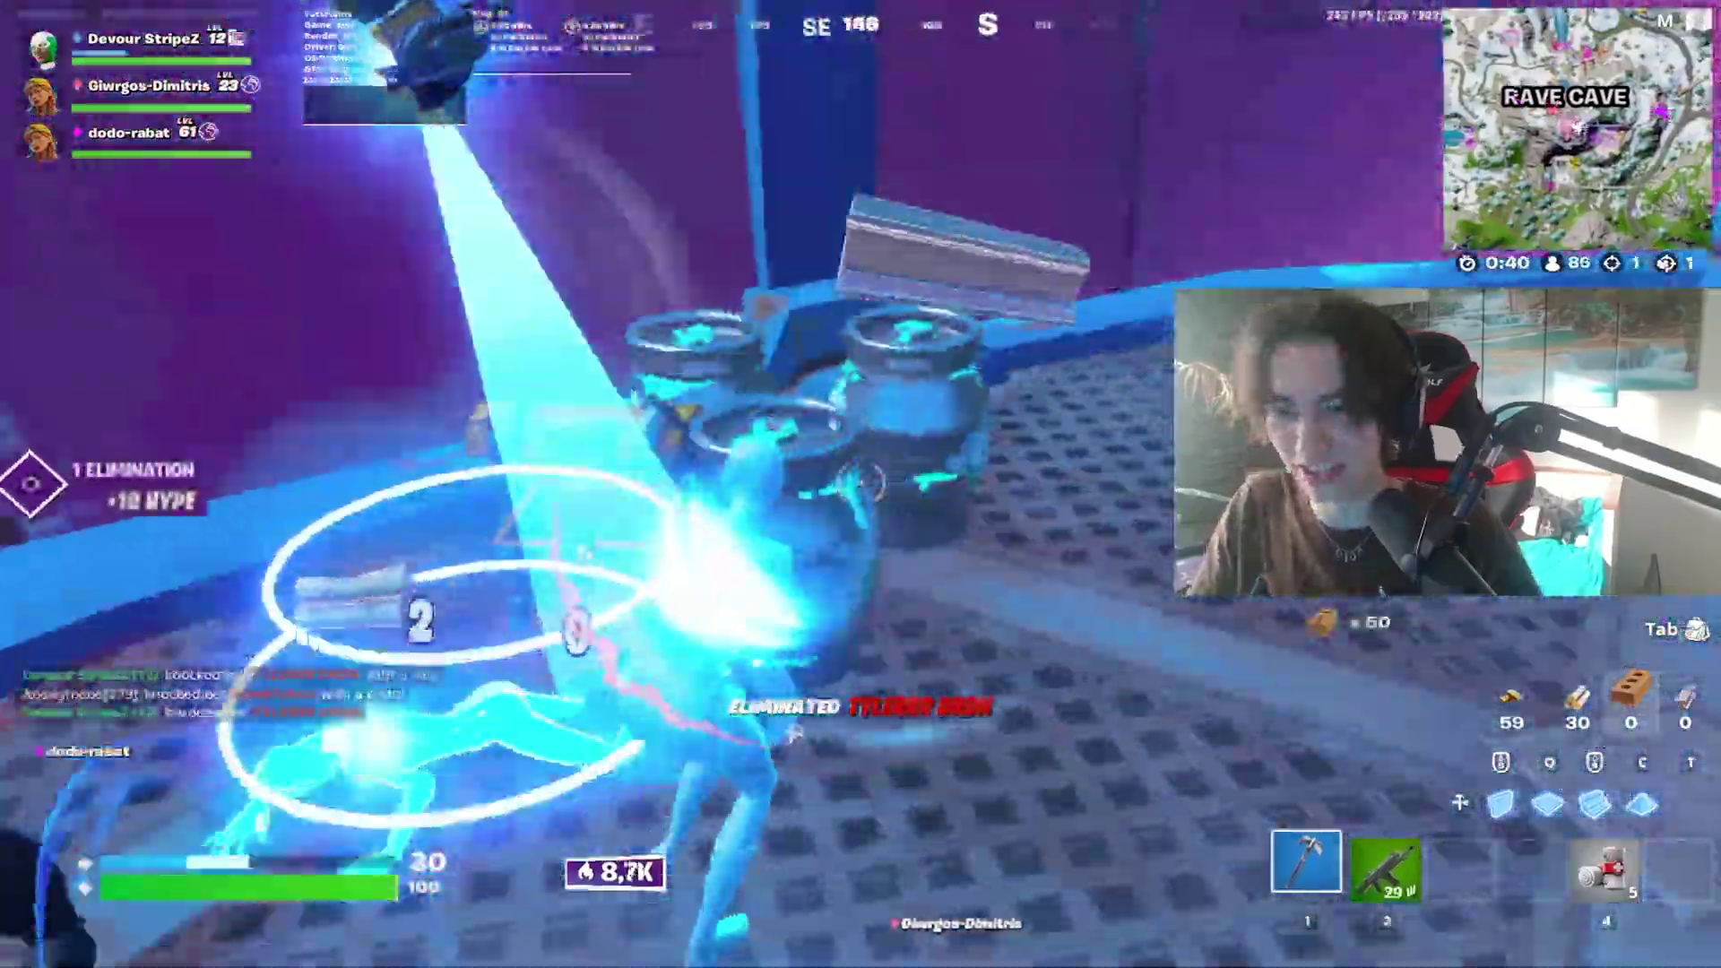
click(861, 484)
click(860, 484)
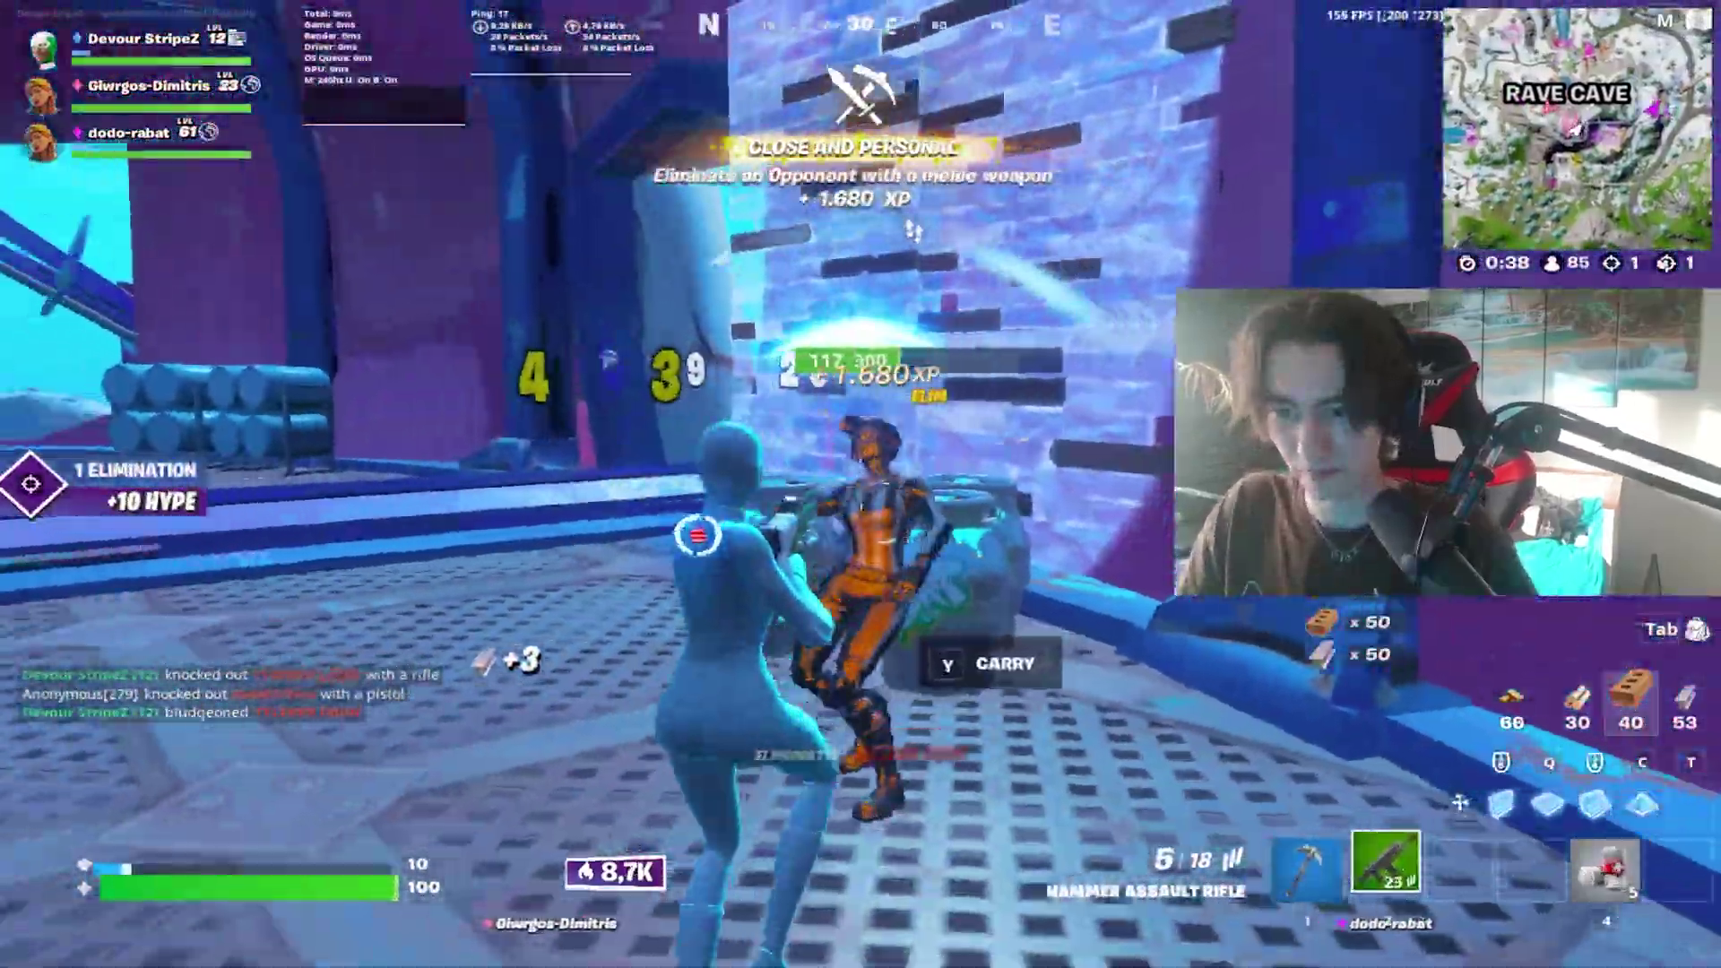
click(860, 484)
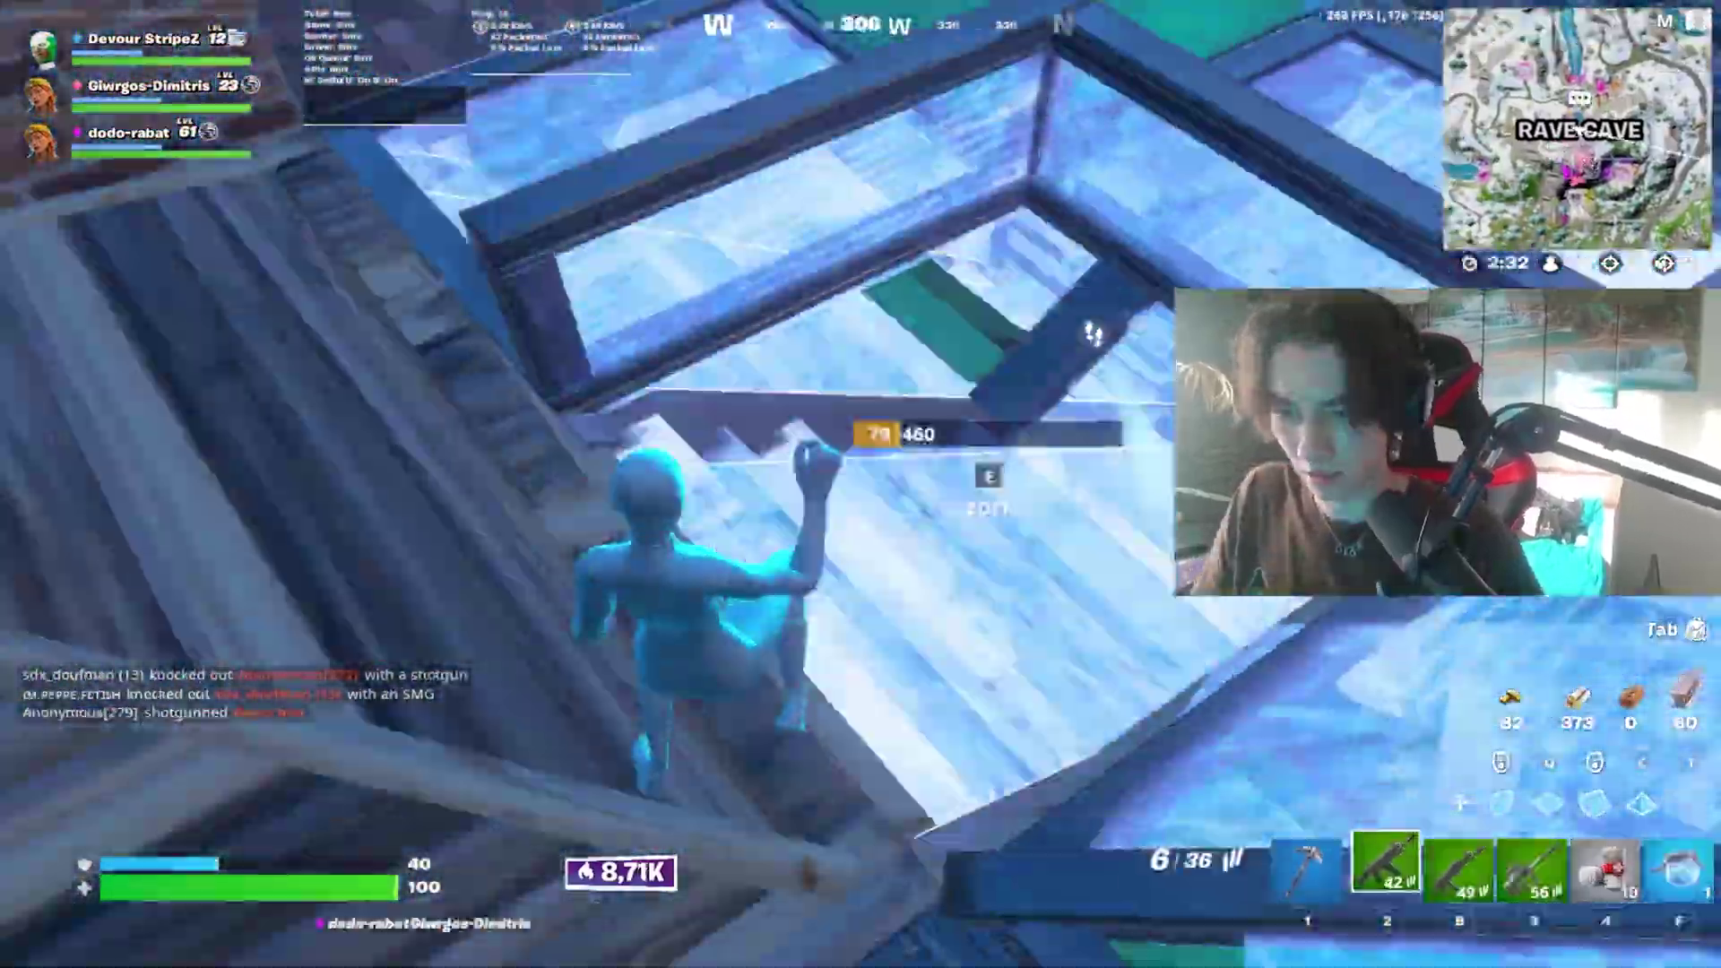
click(860, 484)
click(860, 484)
Fight on with the Combat SMG and Striker Pump Shotgun, reloading the rifle.
key(1)
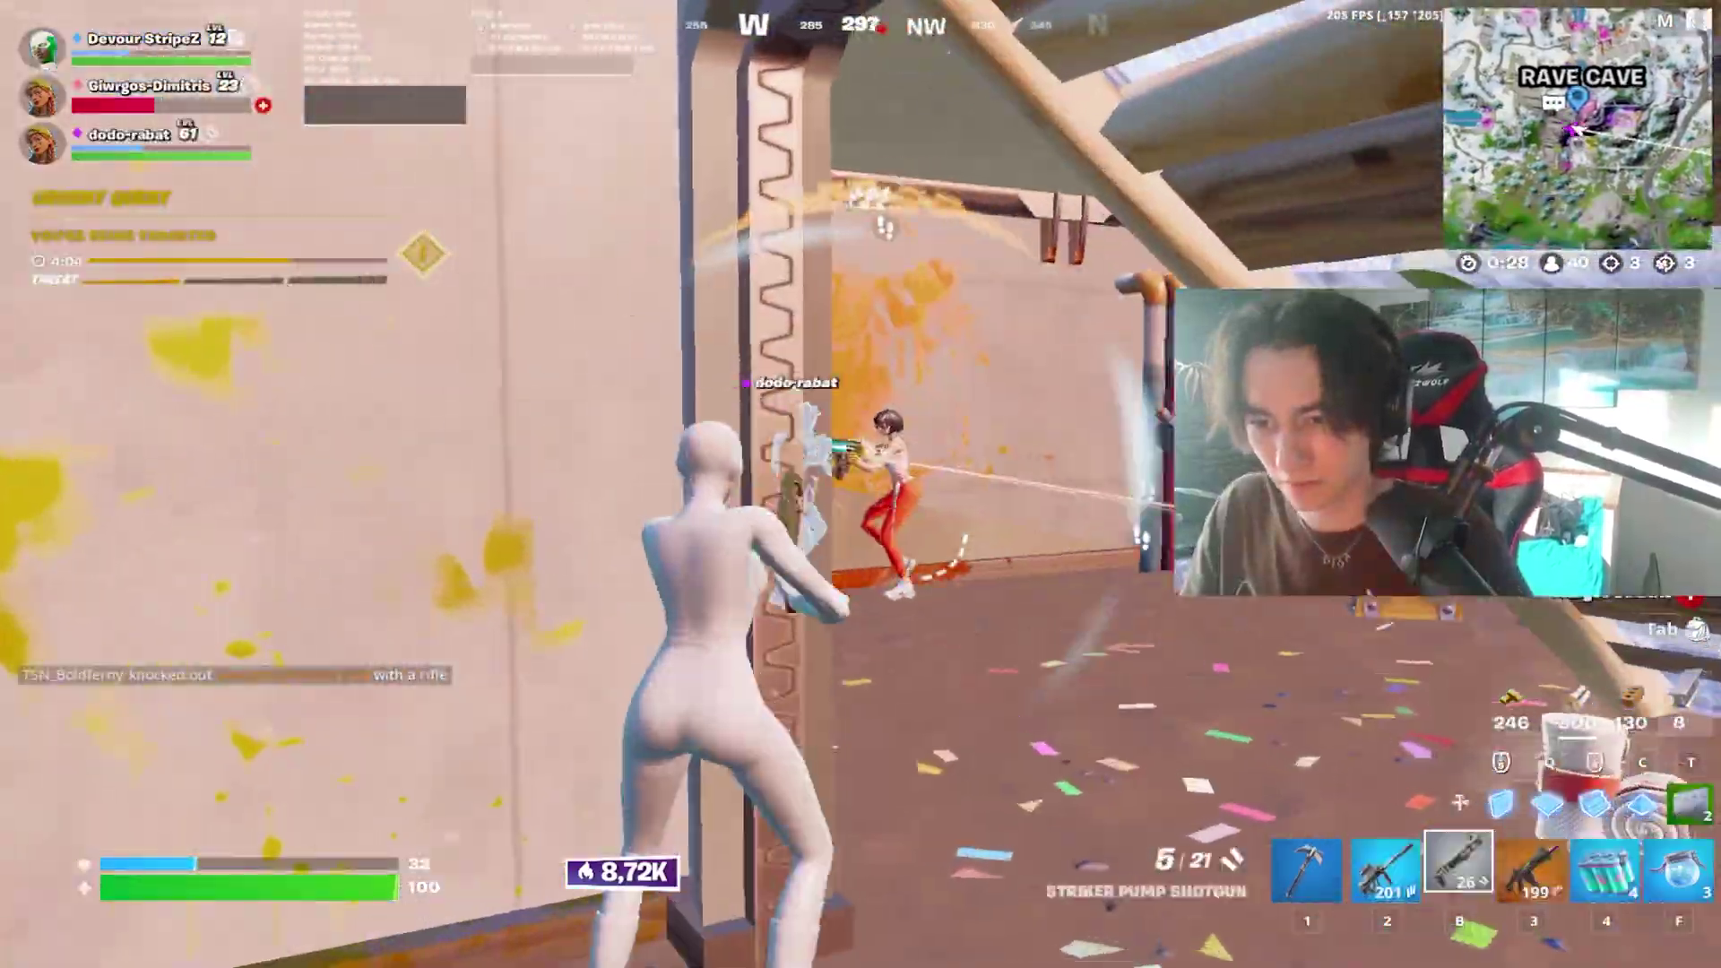
key(3)
click(861, 483)
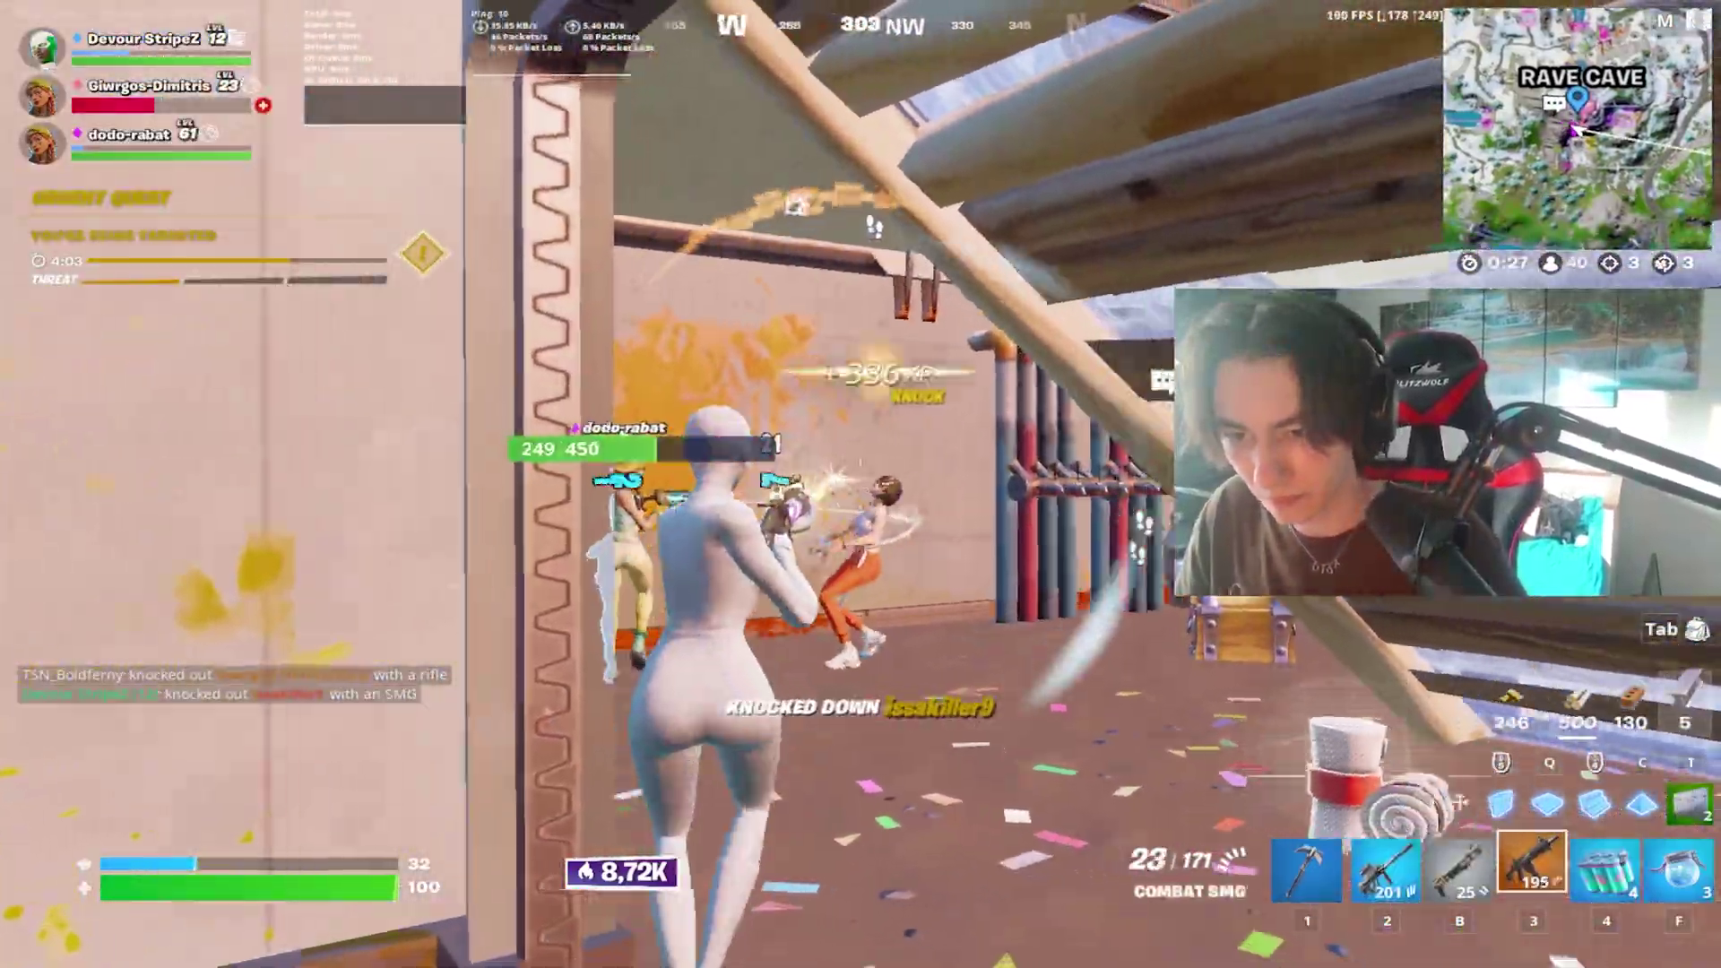
key(b)
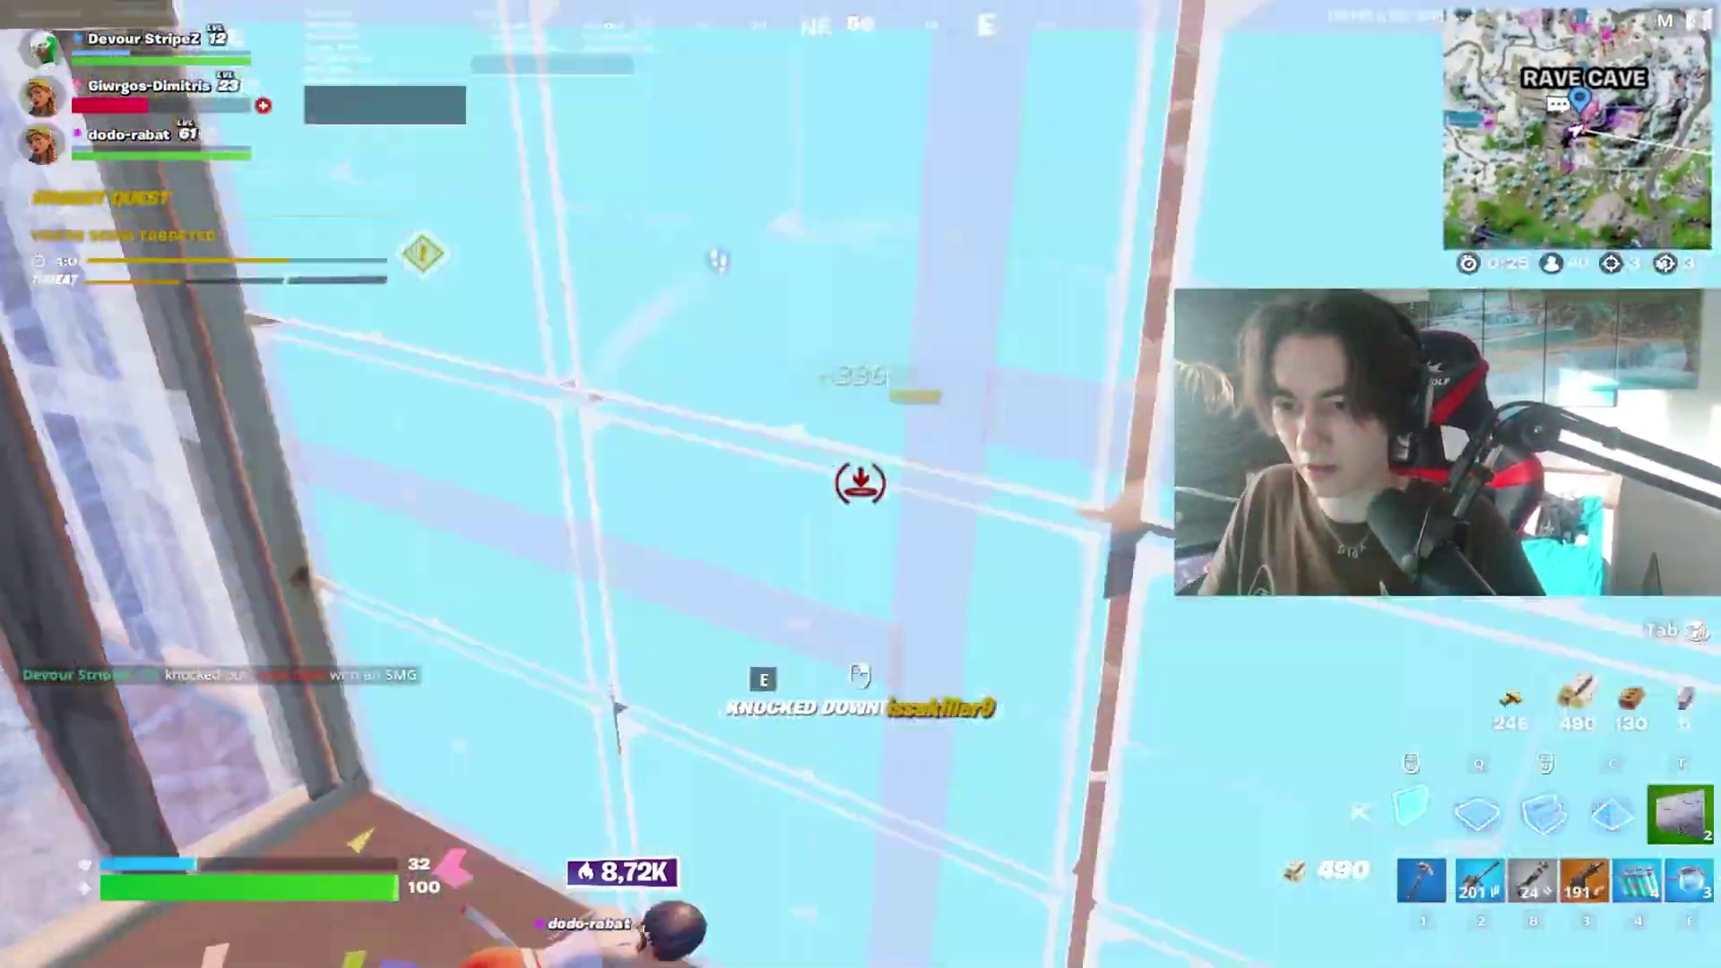
key(b)
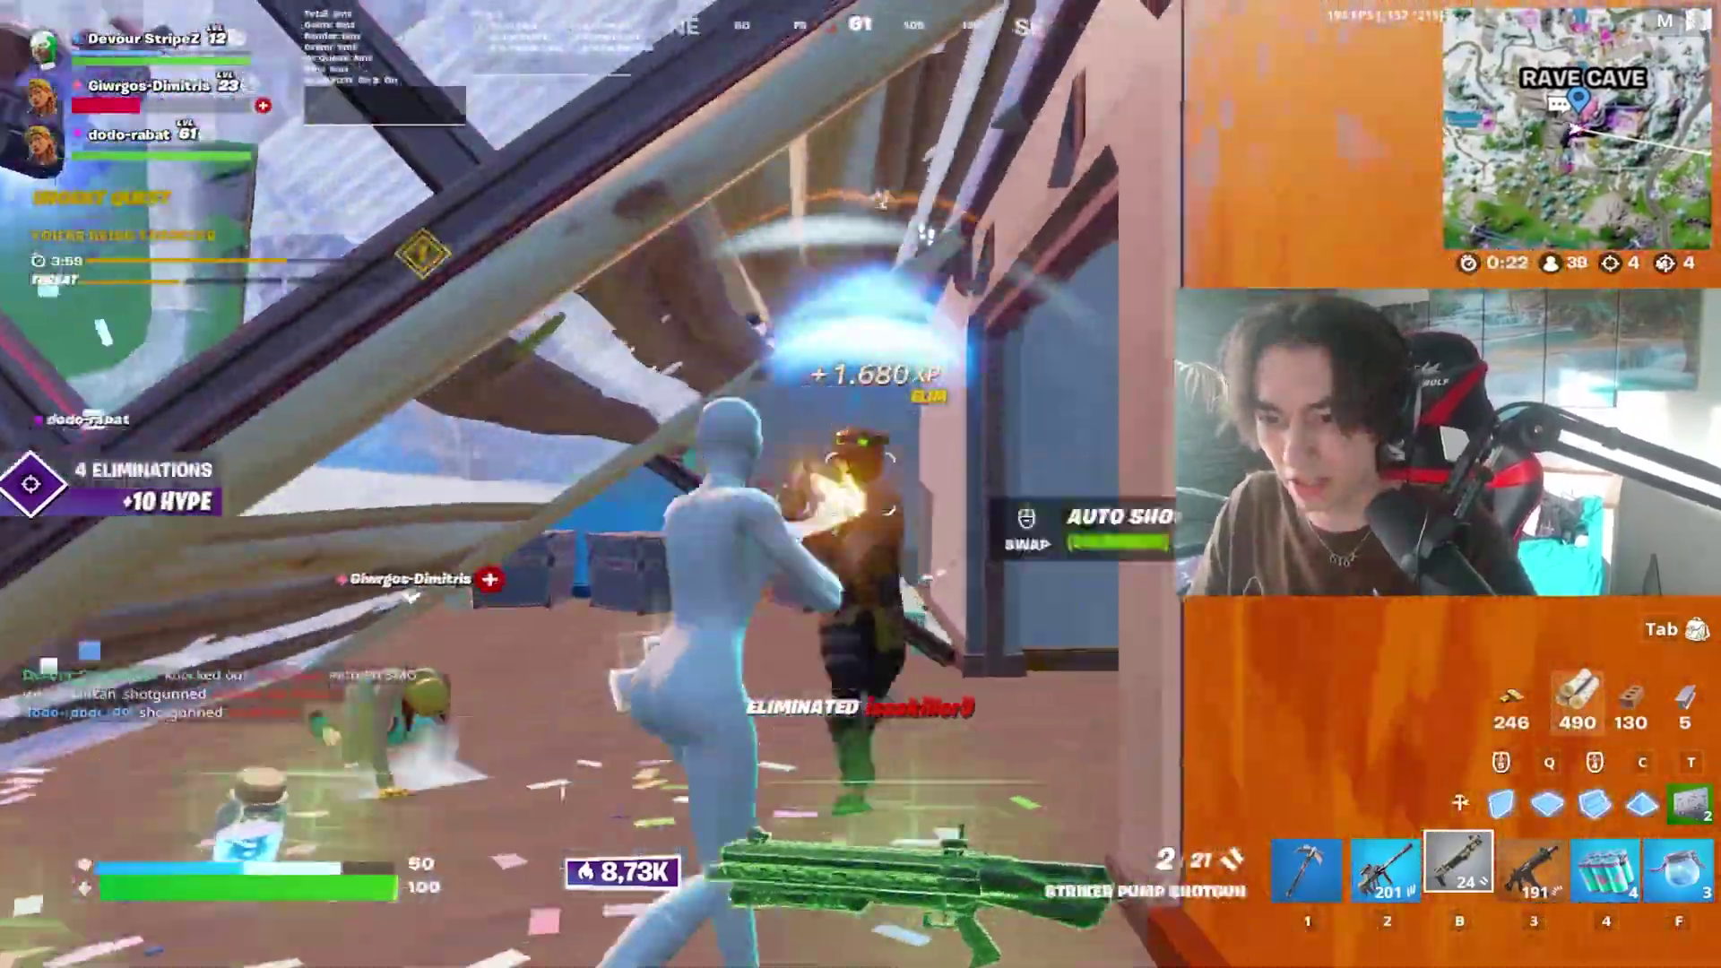
click(860, 484)
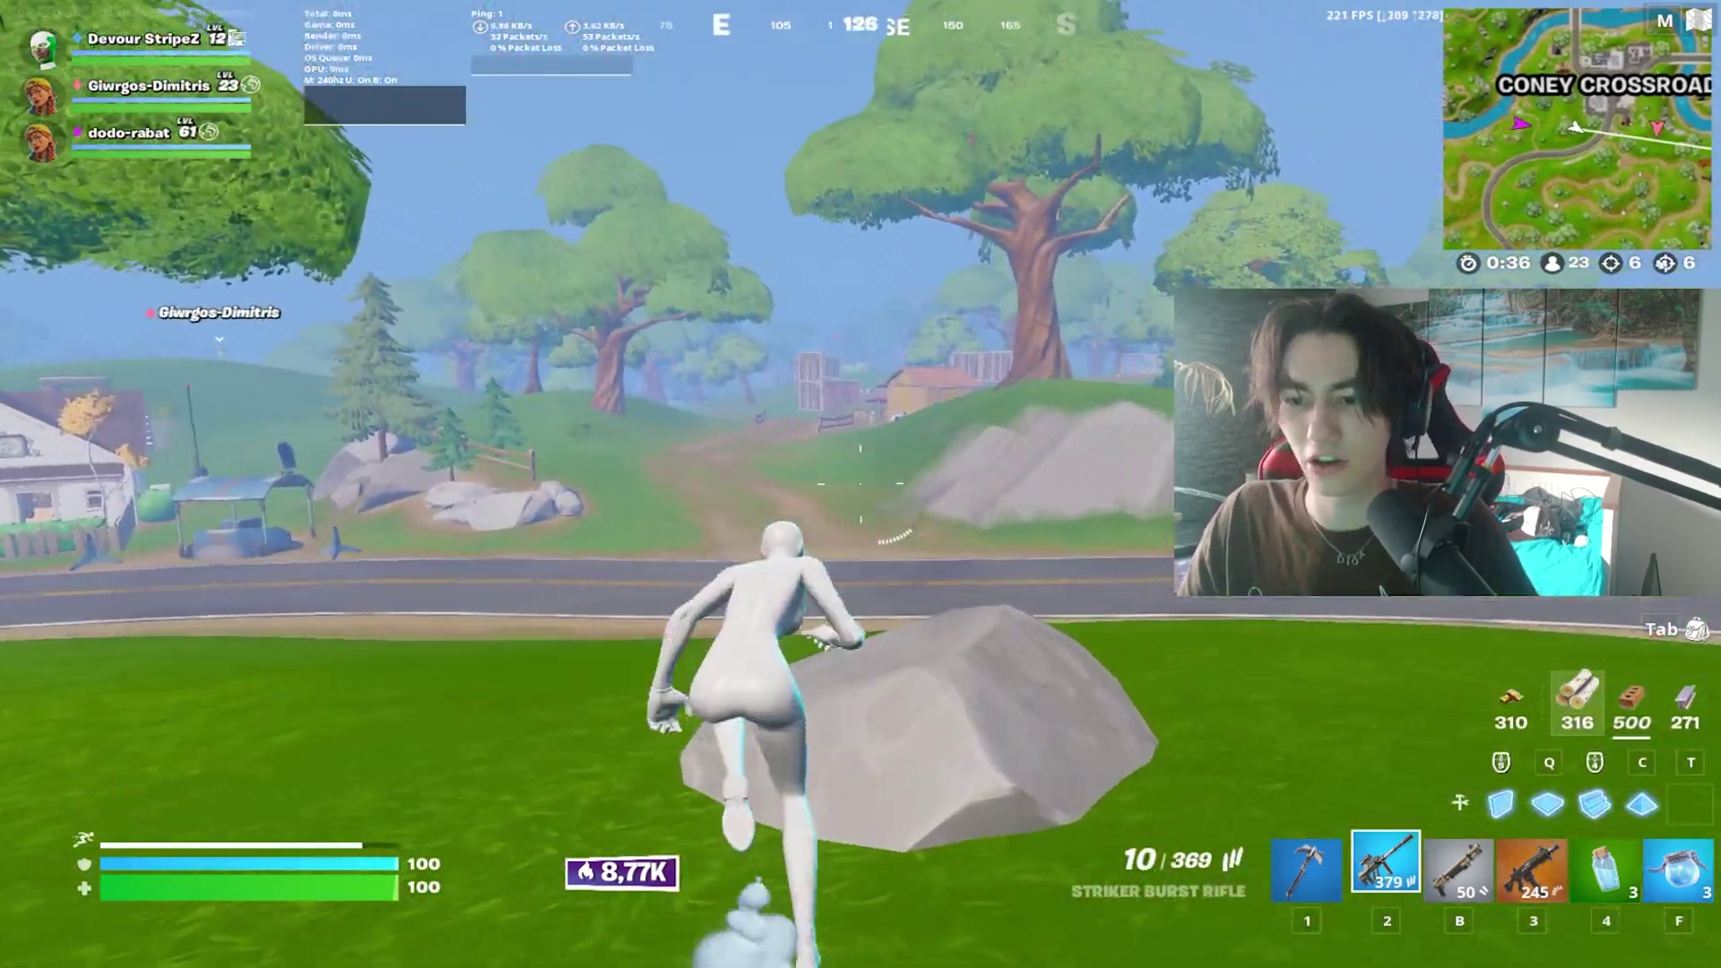
key(r)
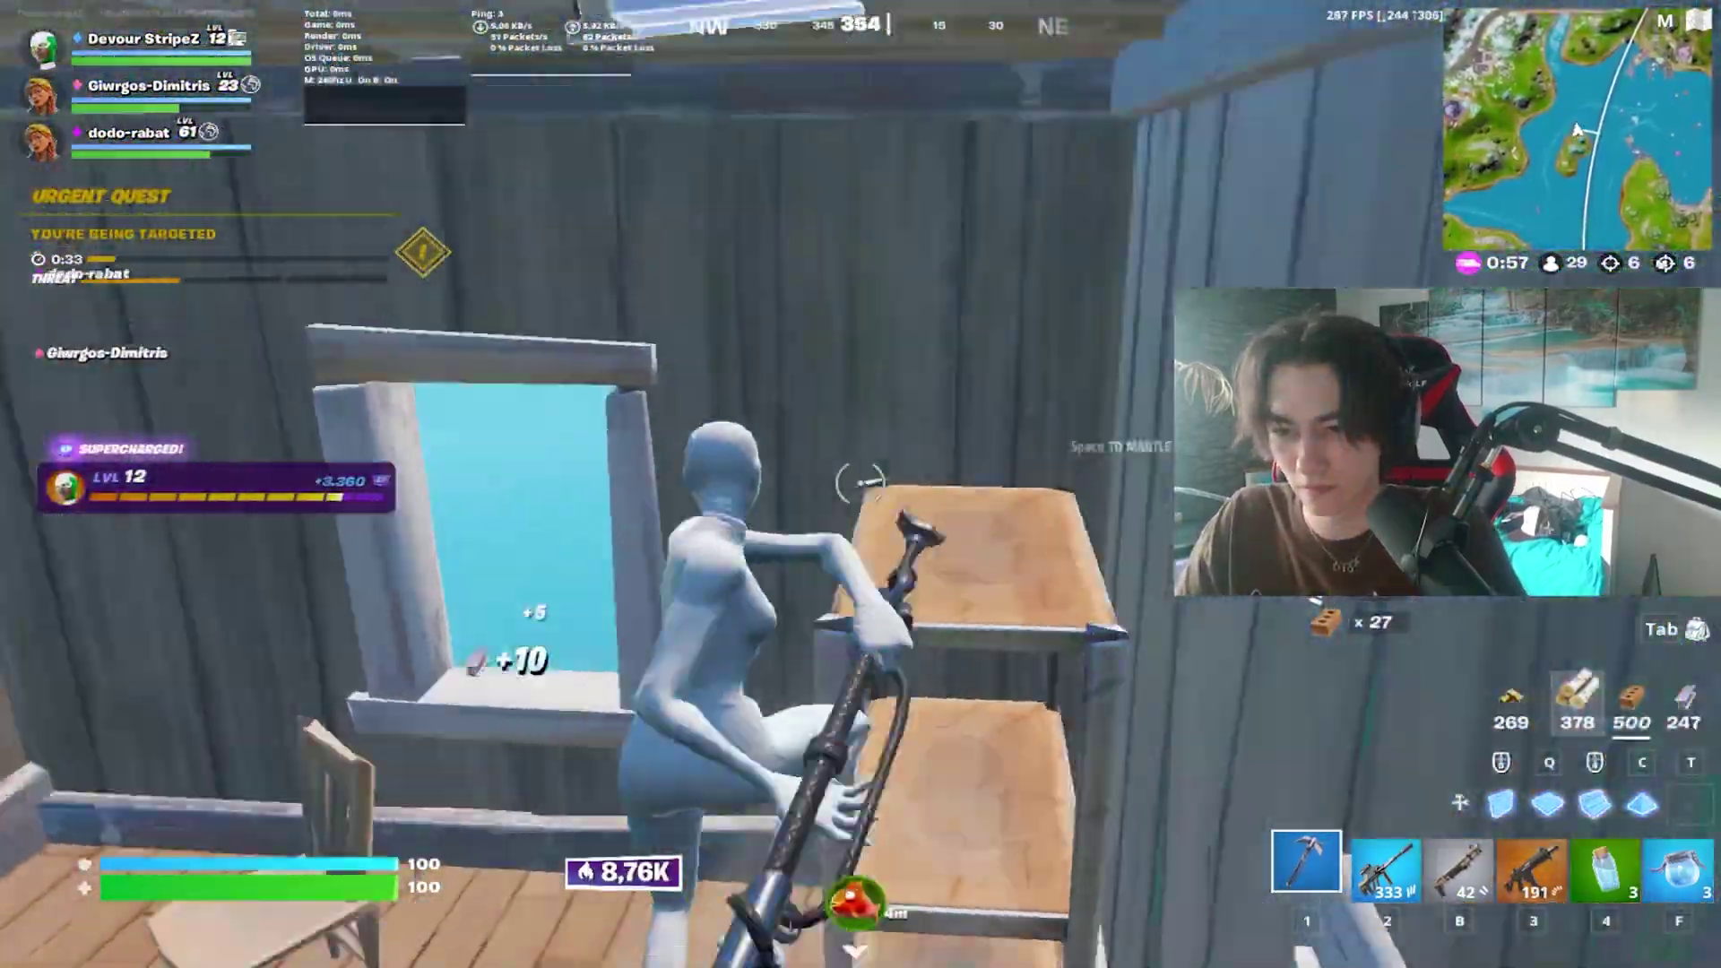
key(b)
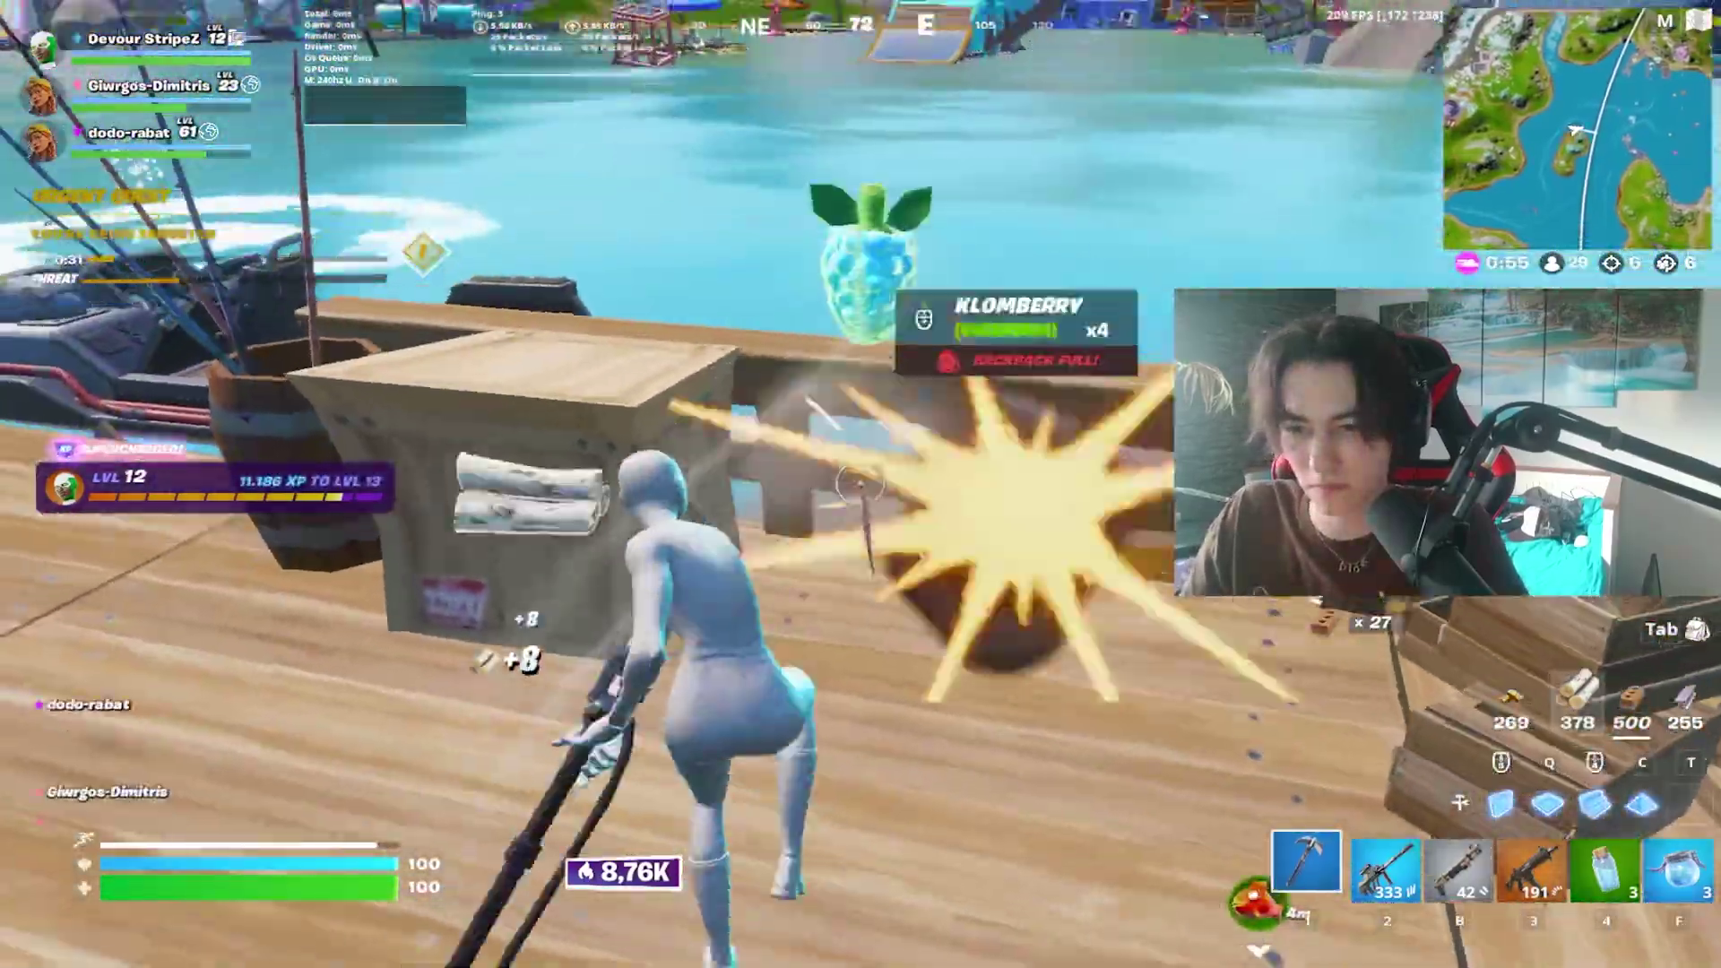